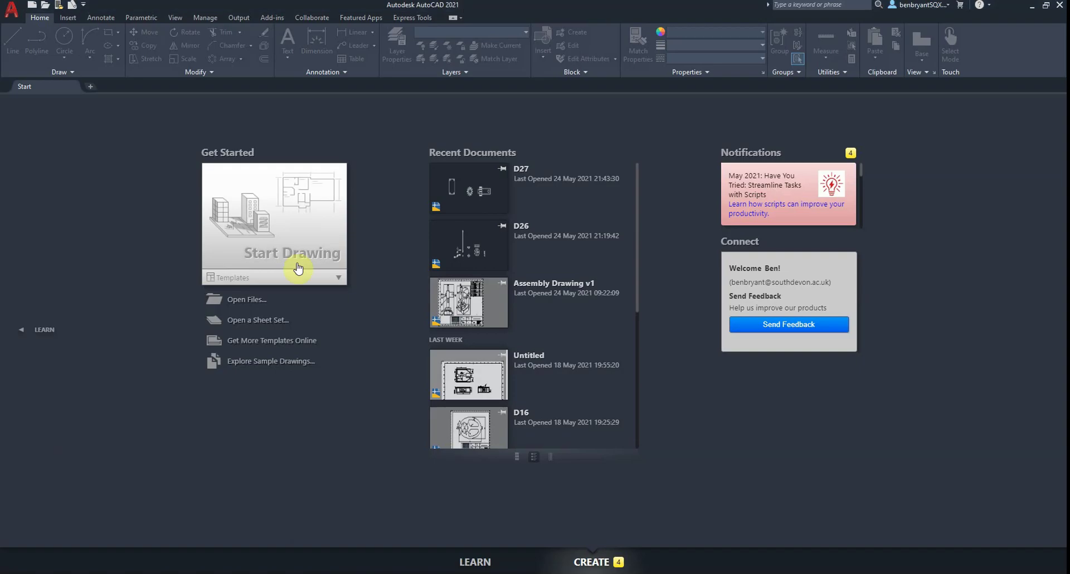
Step: Create a new blank drawing, Drawing3, from the Start page's Start Drawing tile
click(273, 205)
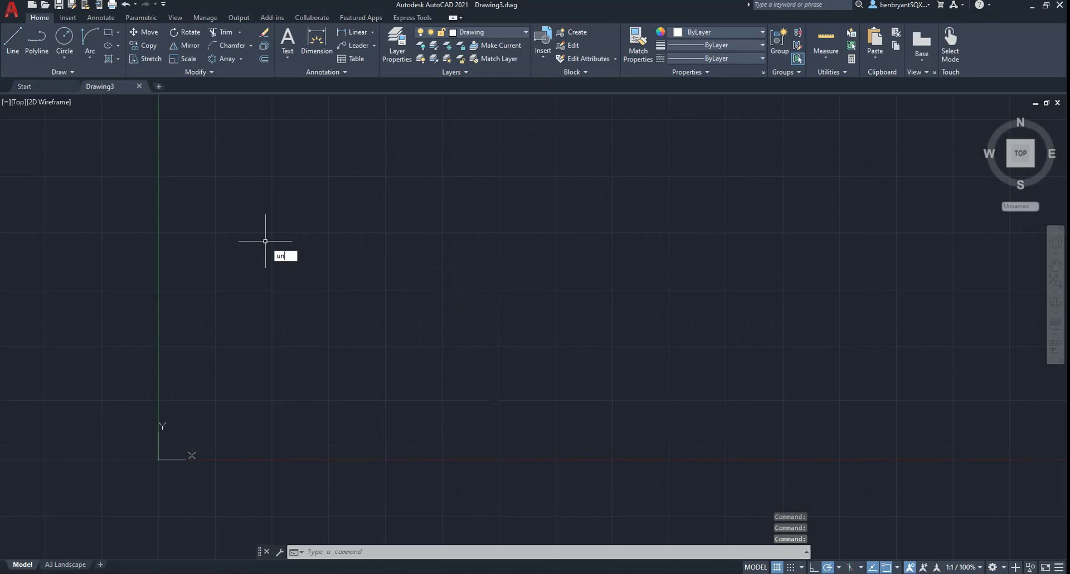
Step: Set the insertion scale to millimetres and length precision to 0.00 in Drawing Units
text(units)
key(Return)
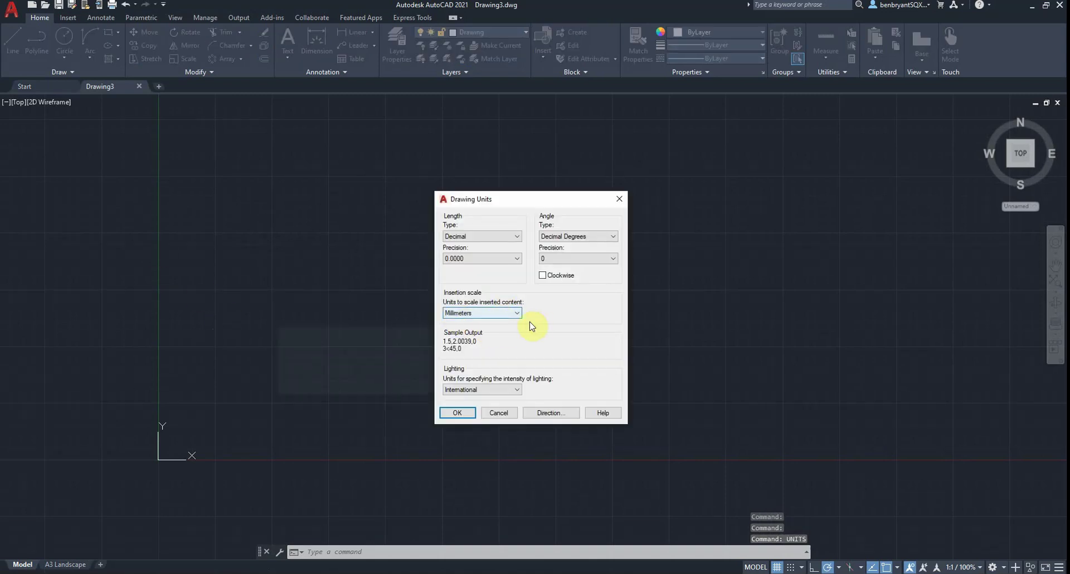
click(514, 315)
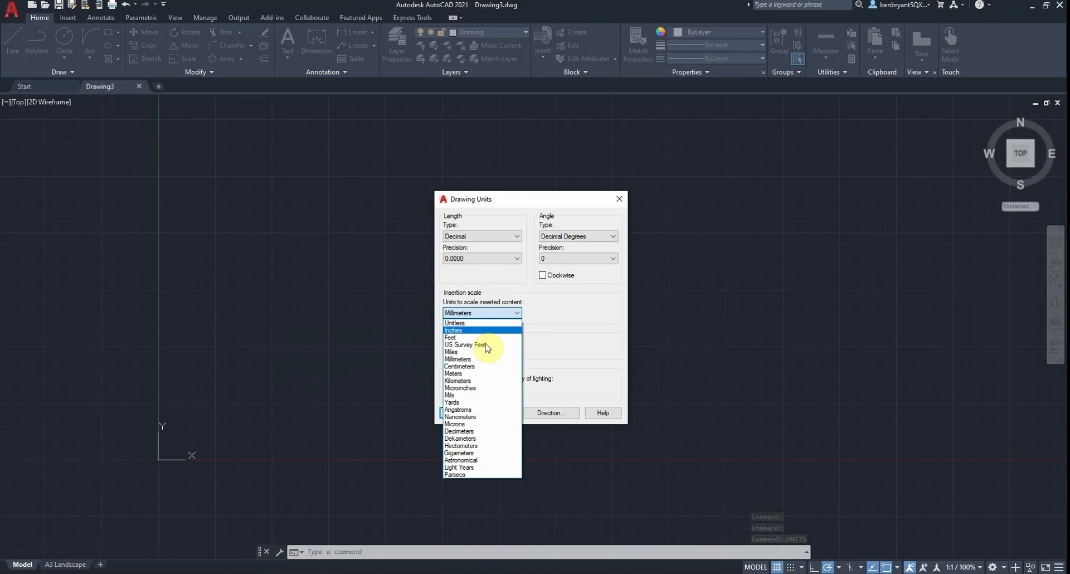
click(487, 337)
click(486, 258)
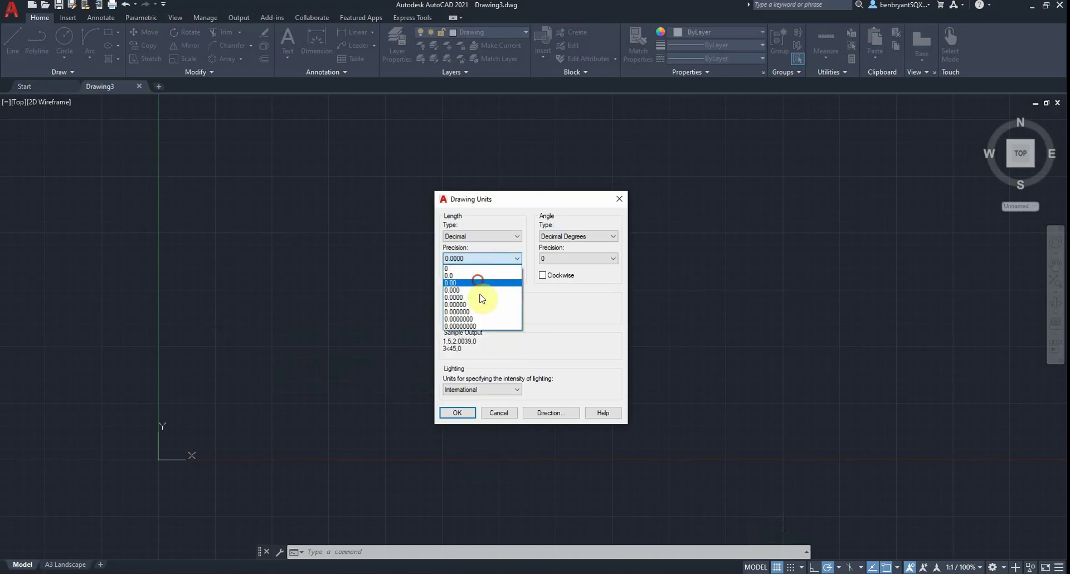
click(475, 291)
click(456, 412)
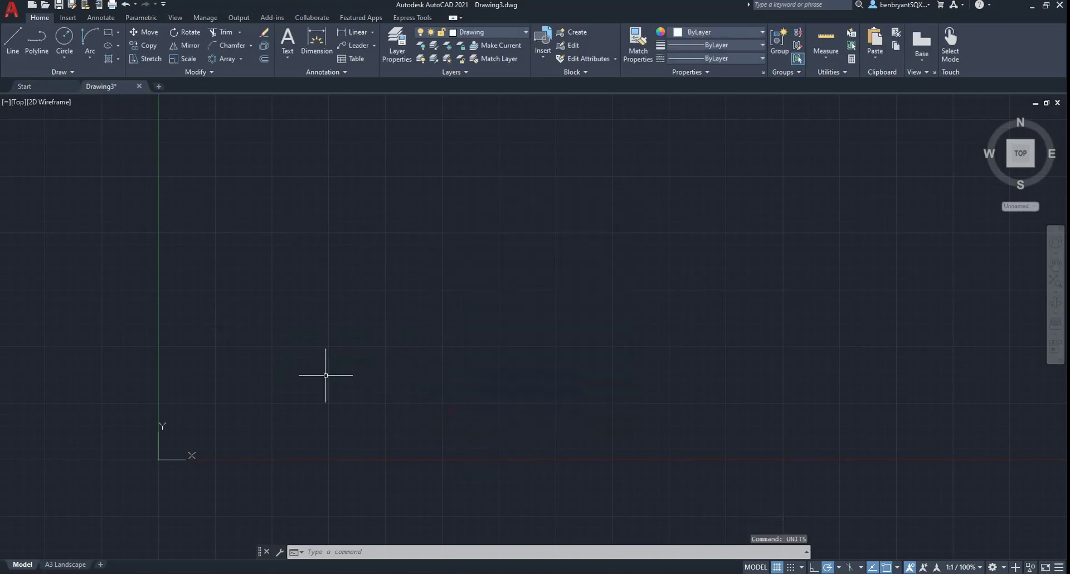
Step: Draw horizontal and vertical construction lines through 0,0
key(Return)
text(0)
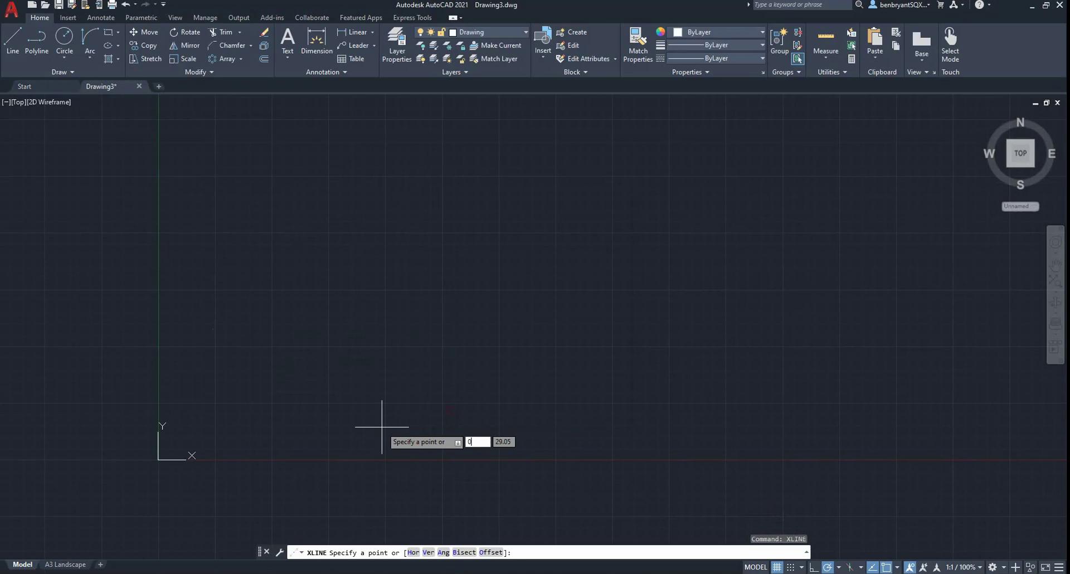
text(,0)
key(Return)
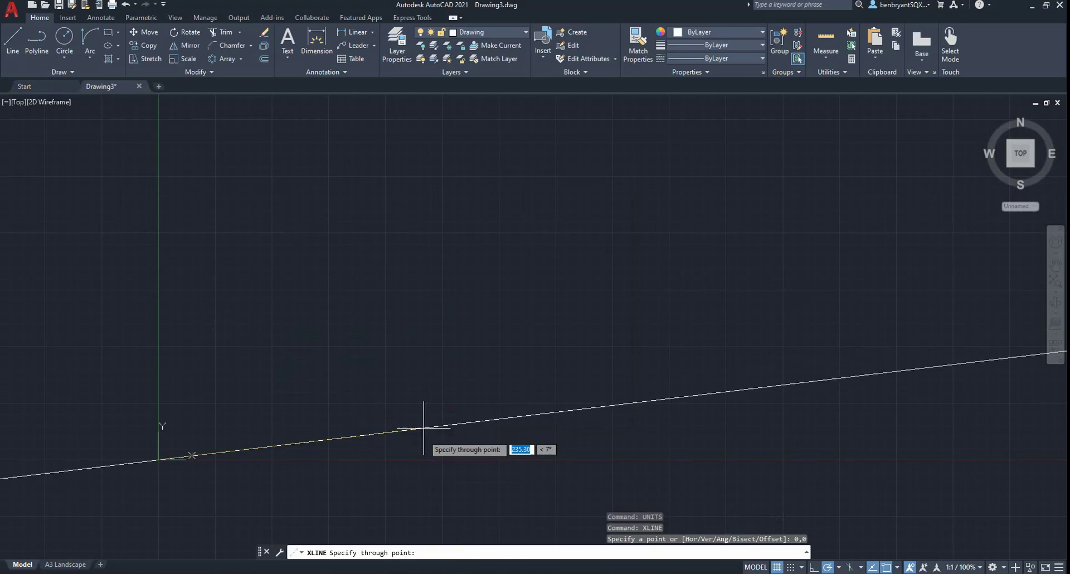
click(428, 459)
click(160, 282)
key(Escape)
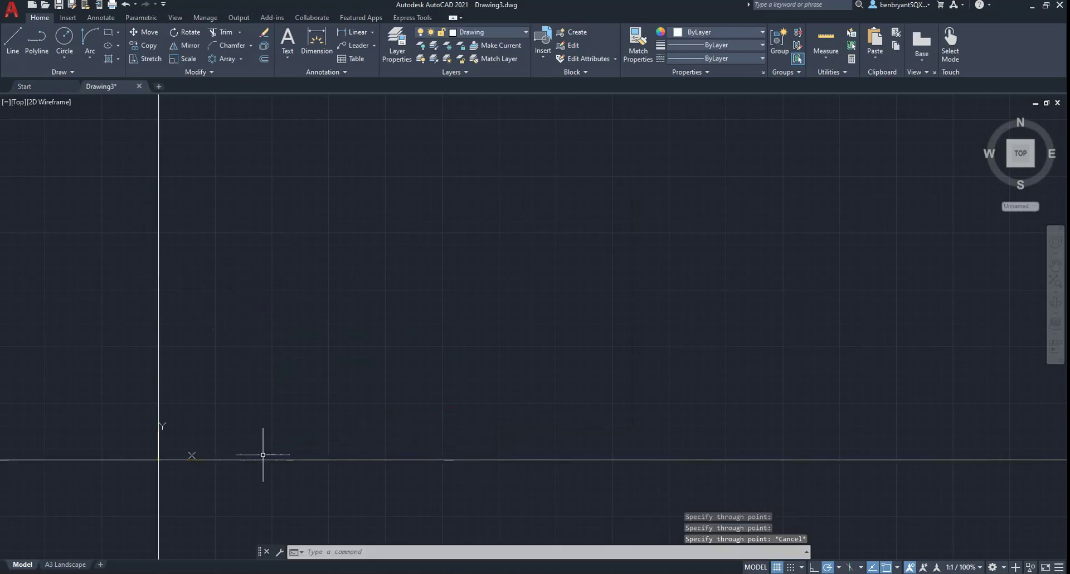
Step: Move both construction lines onto the Construction layer
click(286, 494)
click(89, 345)
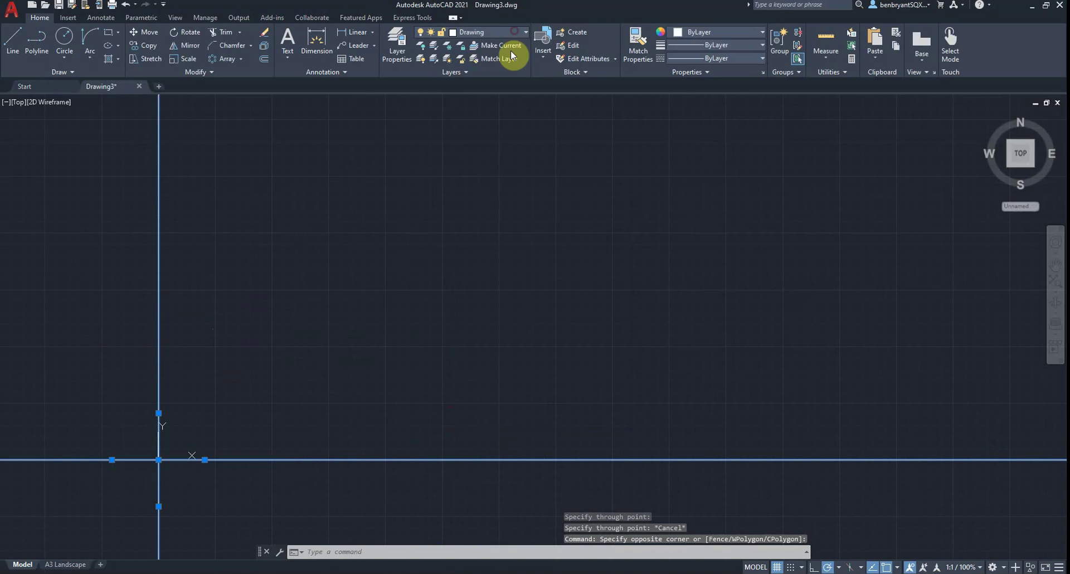
click(513, 31)
click(482, 86)
key(Escape)
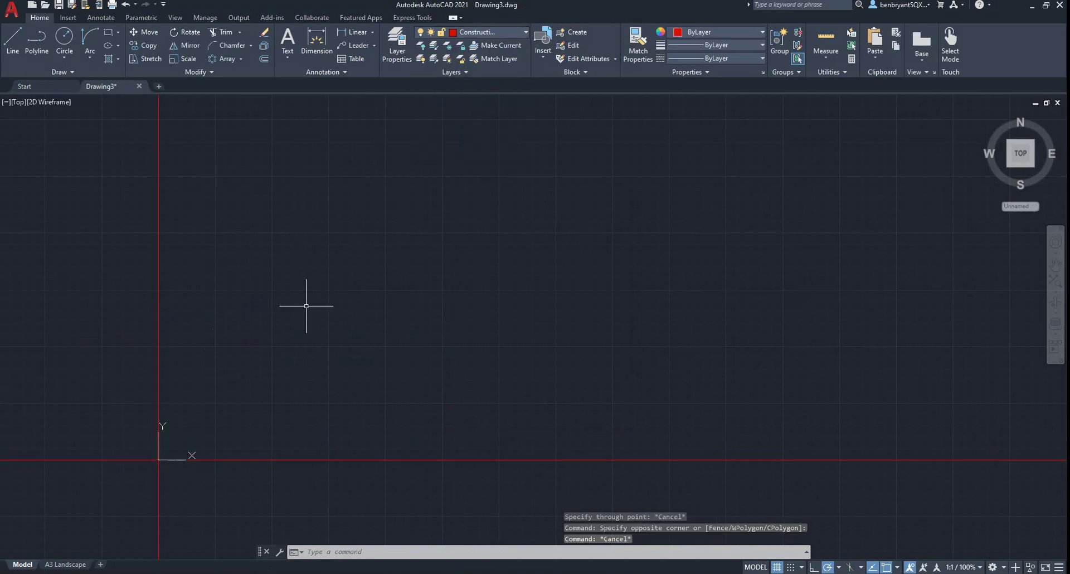
middle_drag(305, 303, 462, 283)
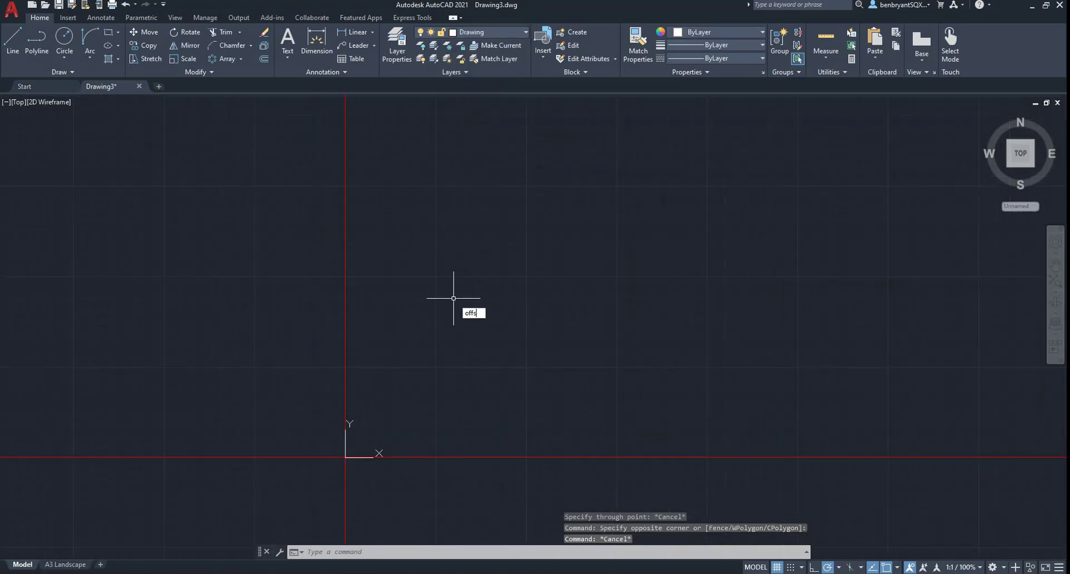
Step: Offset the horizontal construction line 6 units upward
key(Return)
key(alt+Tab)
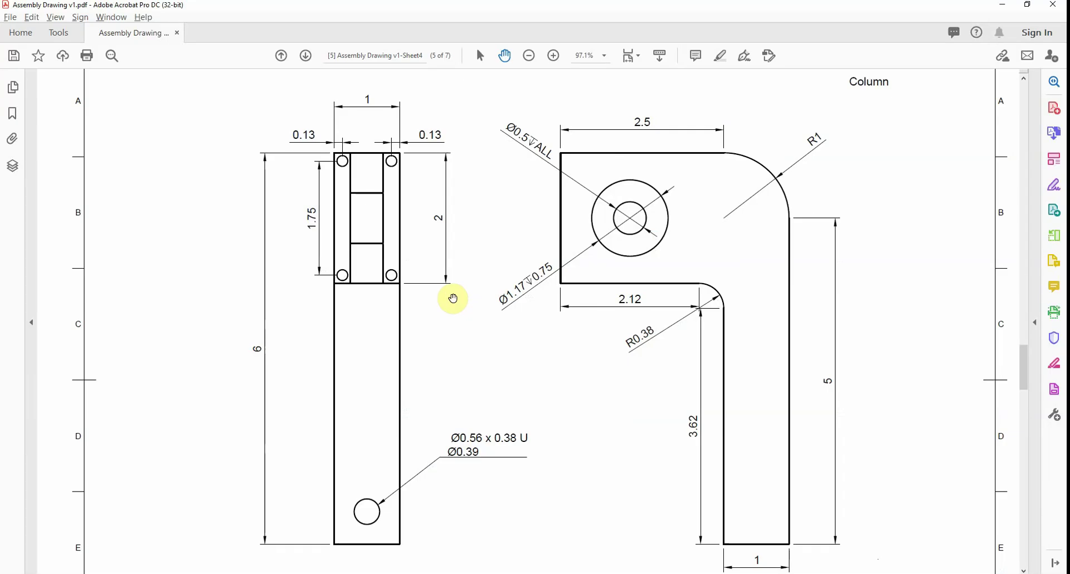
key(alt+Tab)
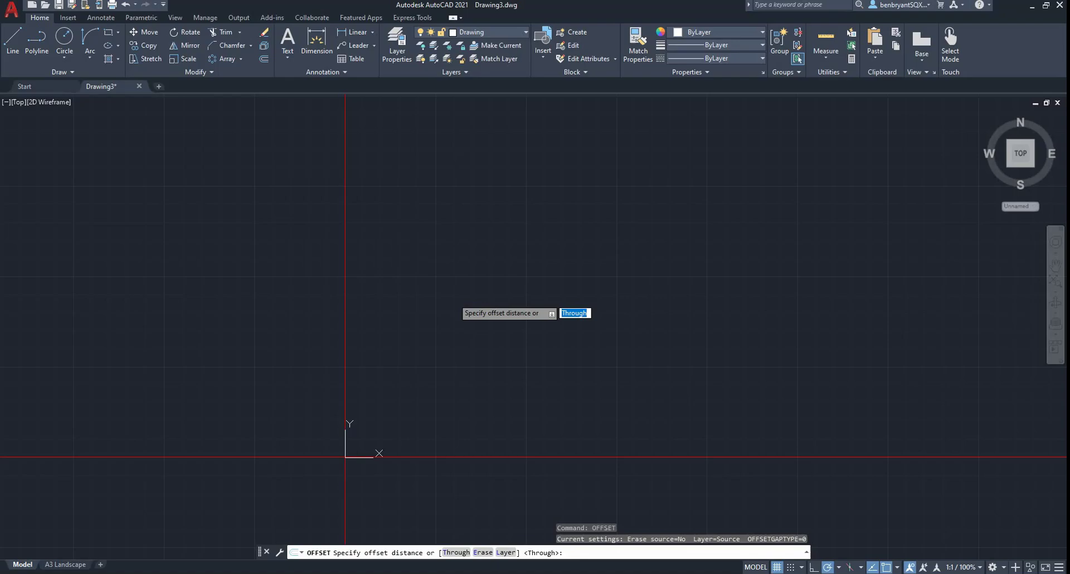
text(6)
key(Return)
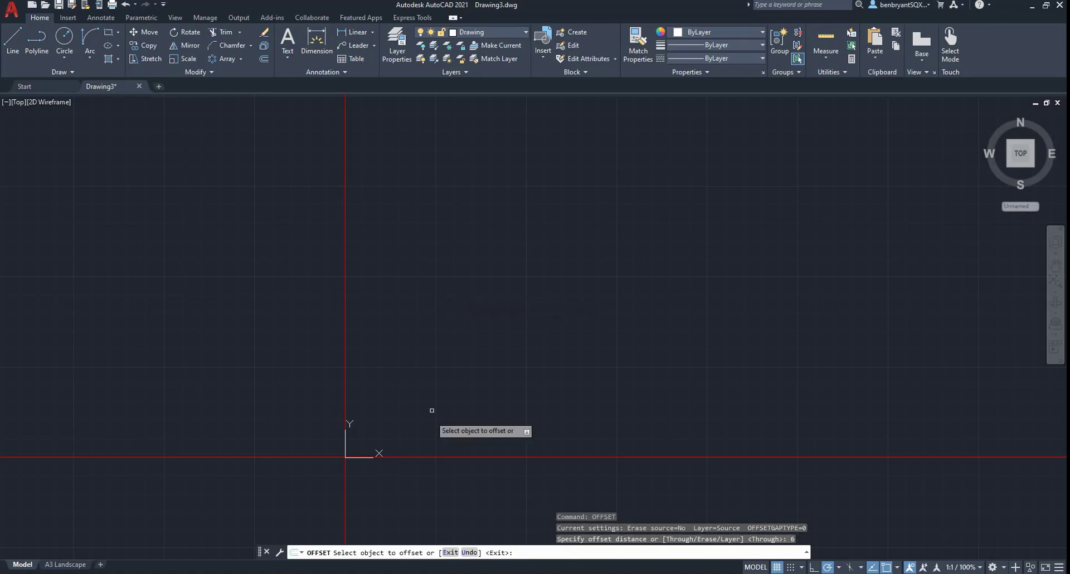
key(alt+Tab)
key(alt+Tab)
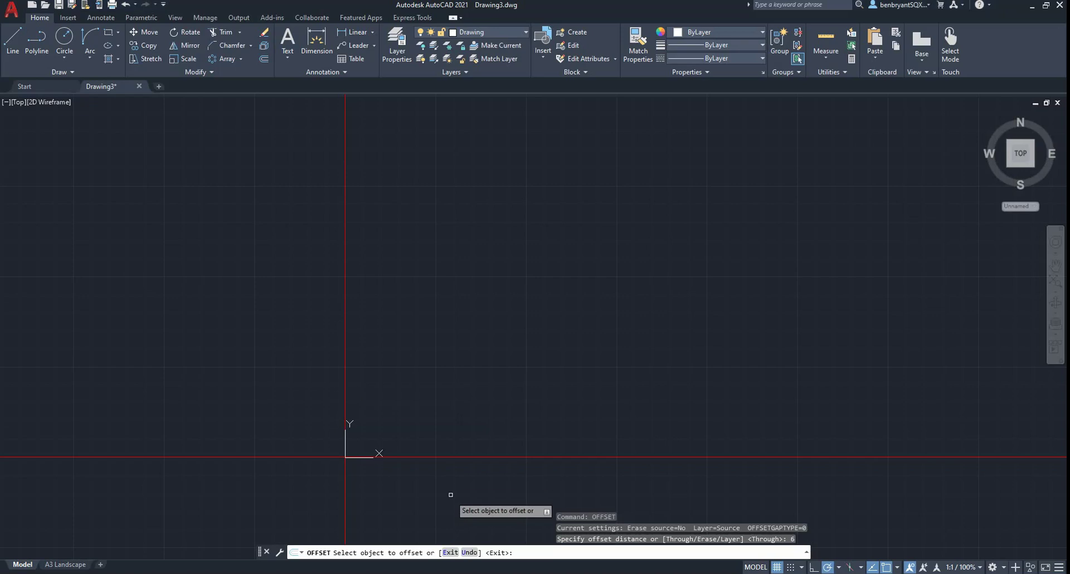
click(462, 456)
click(454, 409)
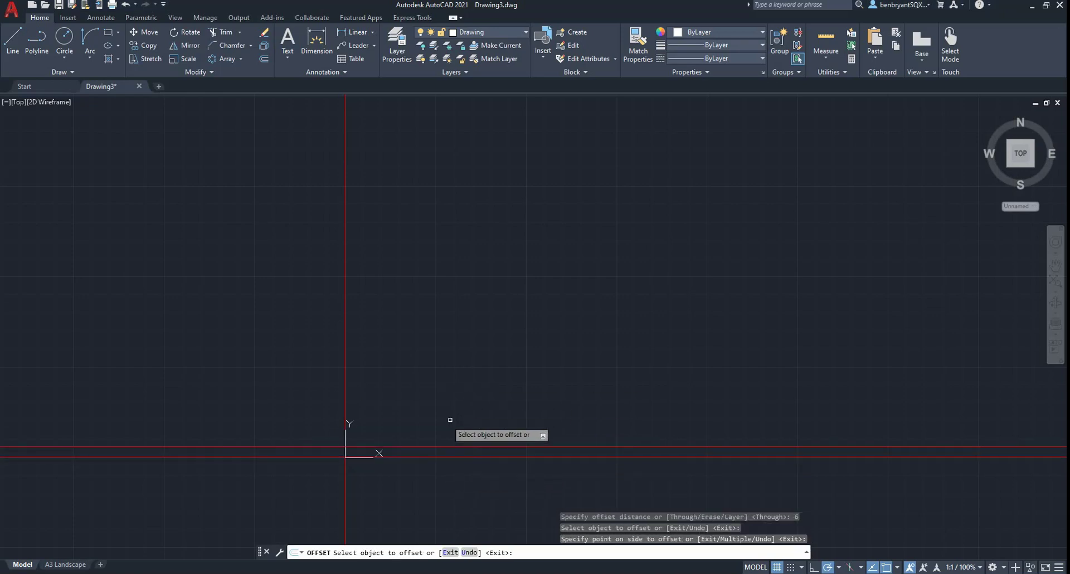
click(429, 446)
Step: Offset the vertical construction line 1 unit to the right
key(Return)
key(Return)
text(1)
click(369, 411)
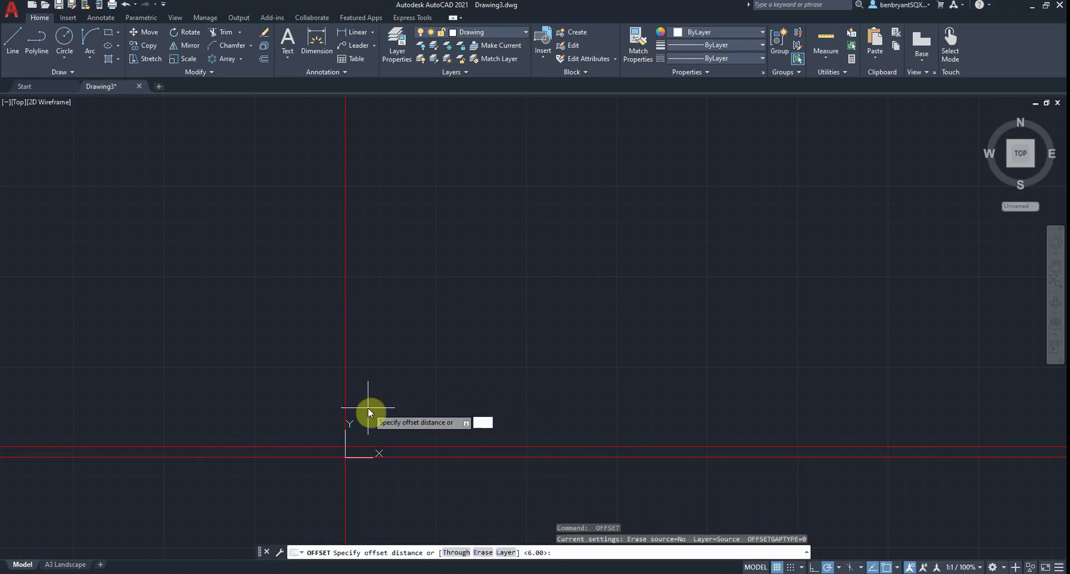
click(345, 379)
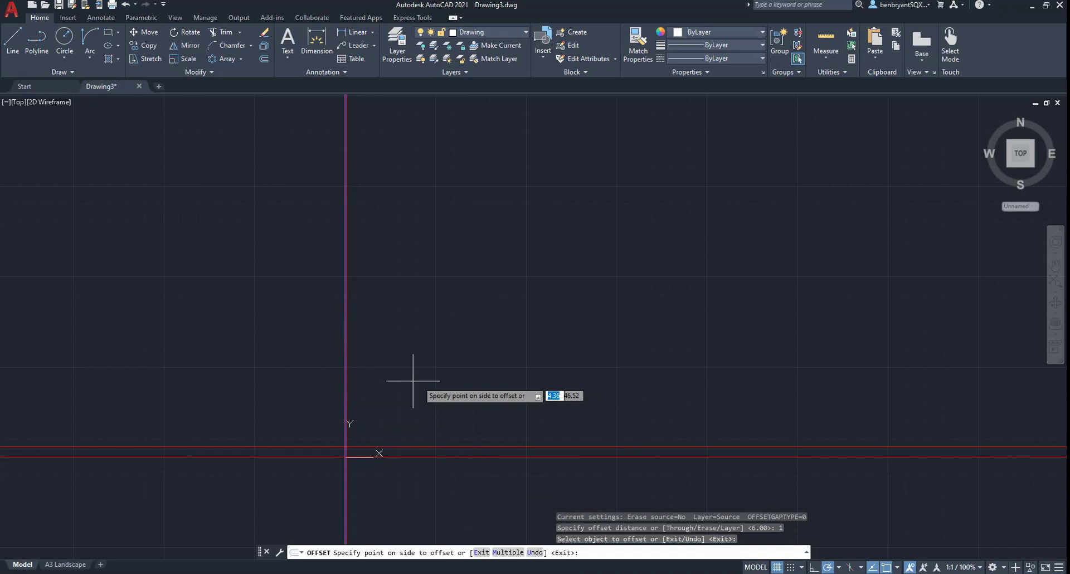
click(425, 393)
key(Escape)
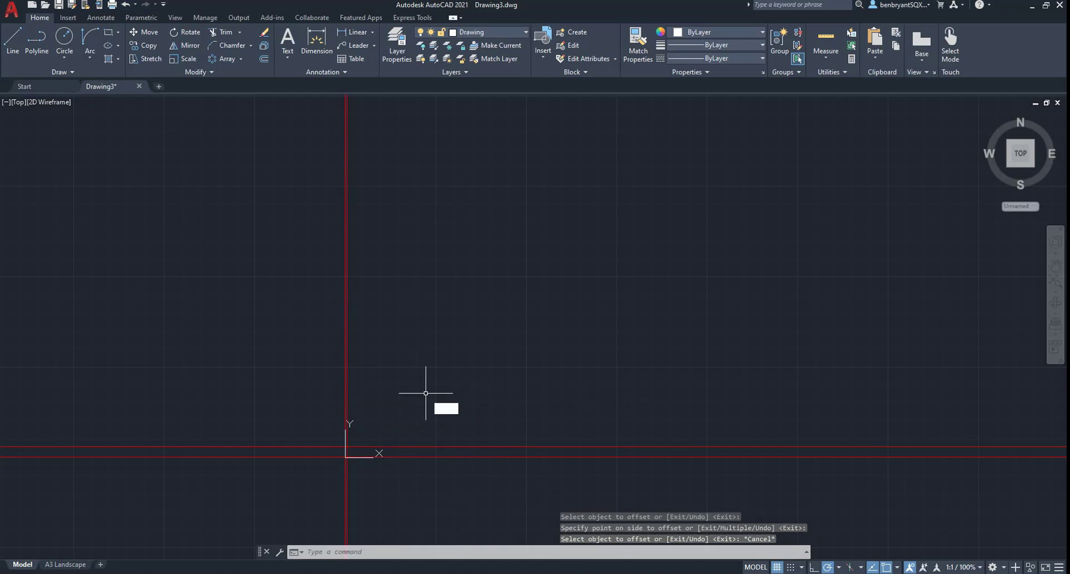
key(Return)
Step: Trace the 1-by-6 column rectangle from the origin along the construction lines
text(e)
key(Return)
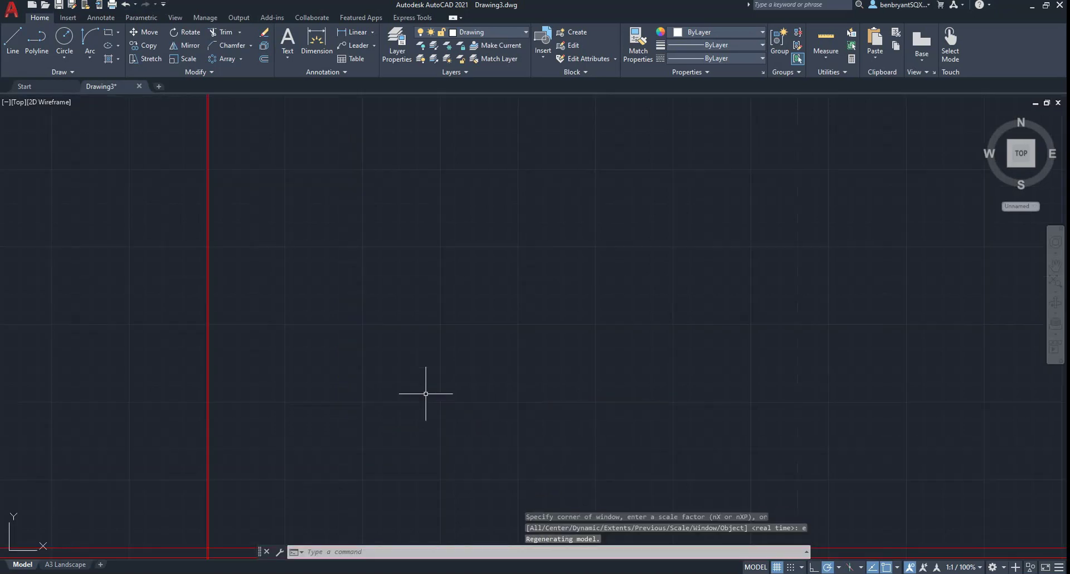
scroll(509, 260, up, 5)
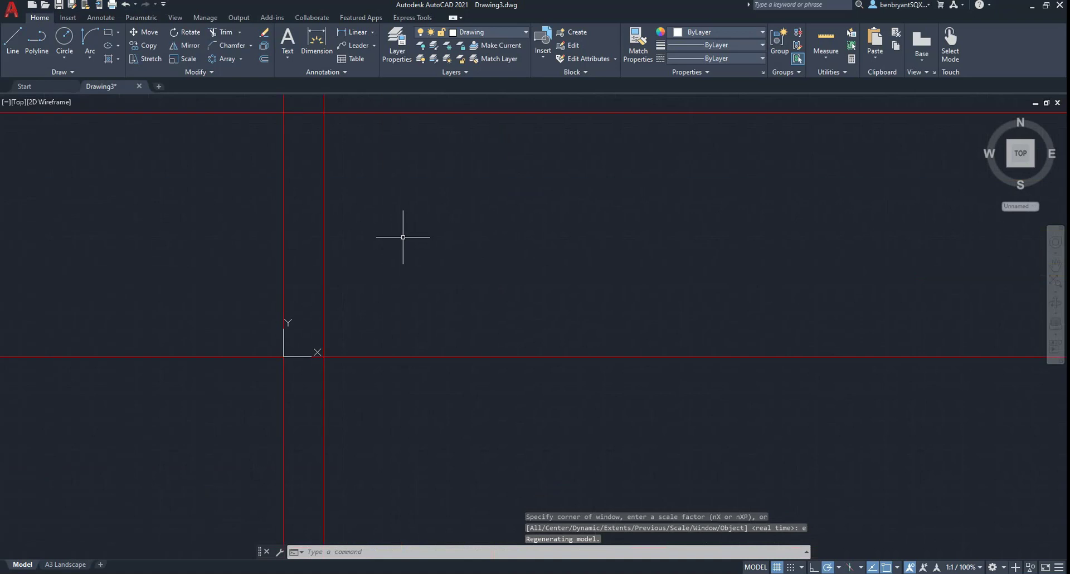
middle_drag(420, 286, 489, 322)
click(8, 43)
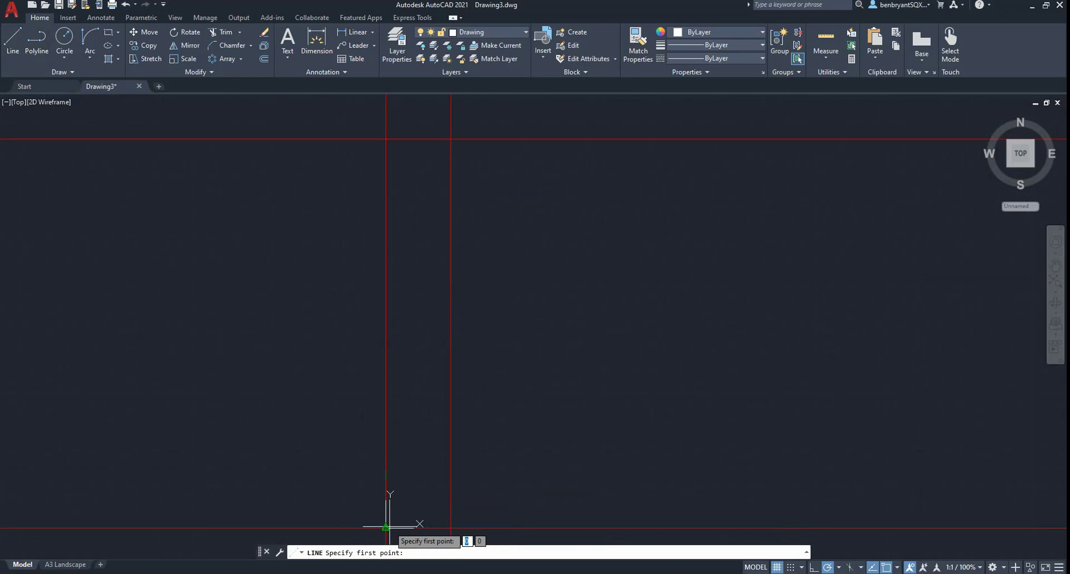
click(385, 527)
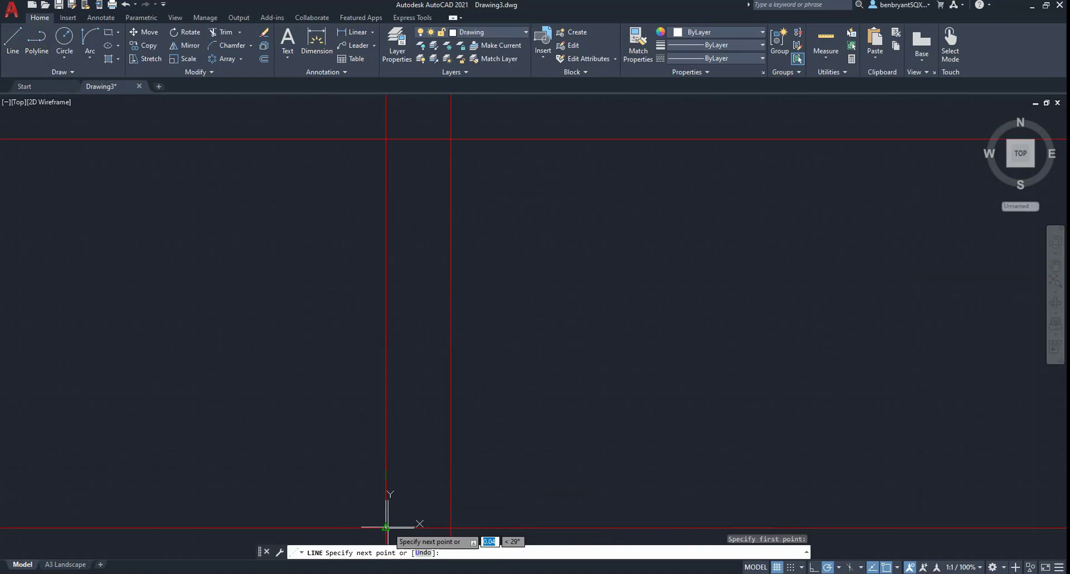
click(386, 139)
click(449, 139)
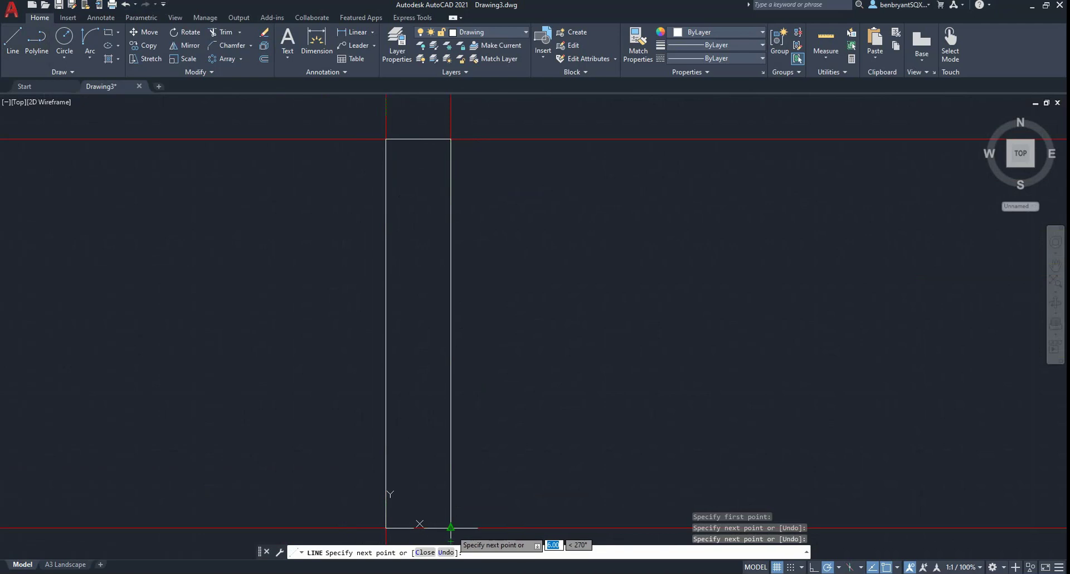
click(450, 527)
click(385, 528)
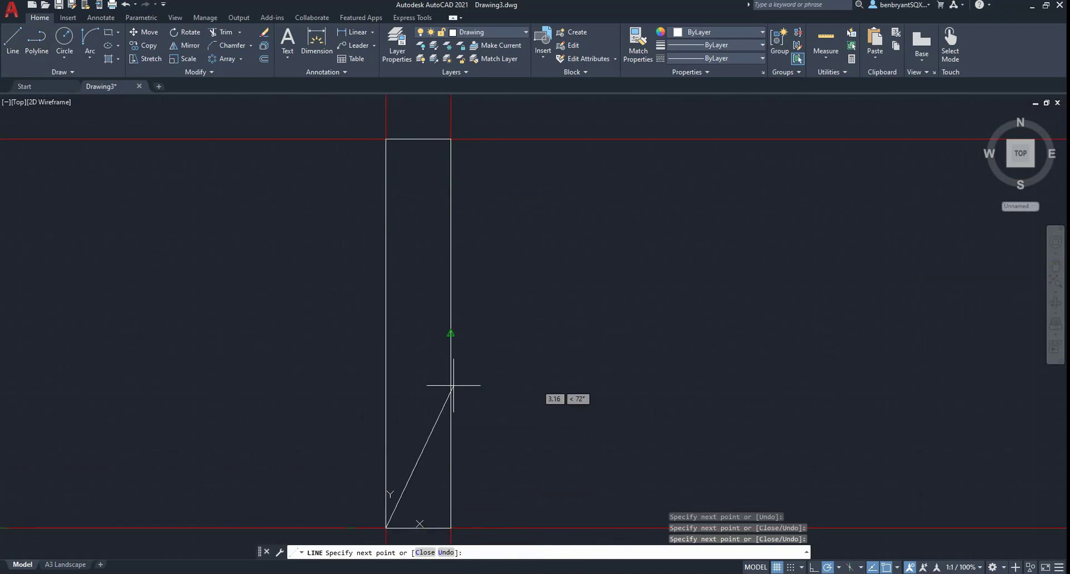
key(Escape)
Step: Offset the top construction line 2 units downward, checking the reference PDF
key(alt+Tab)
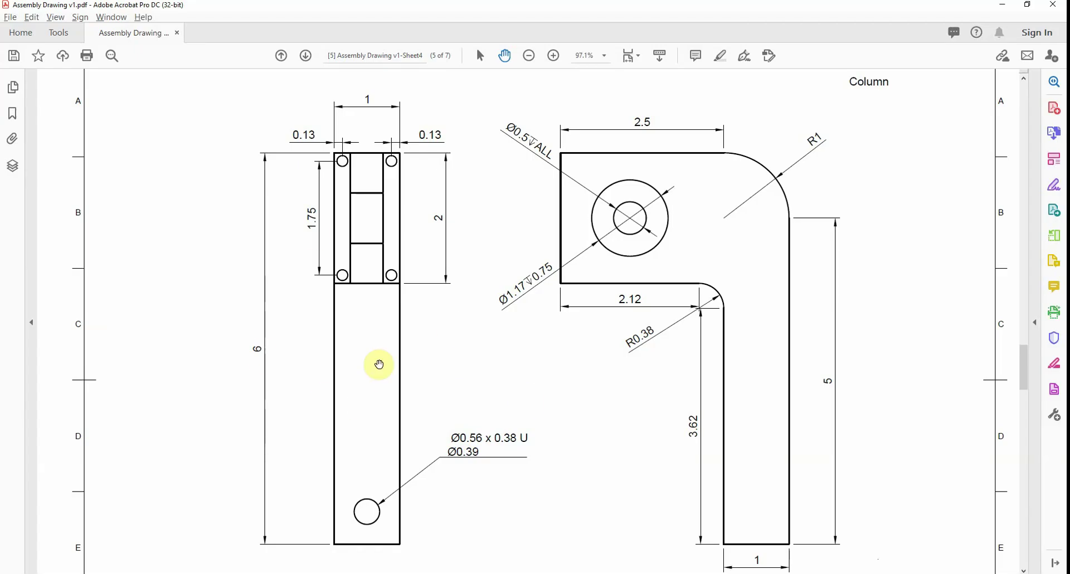
key(alt+Tab)
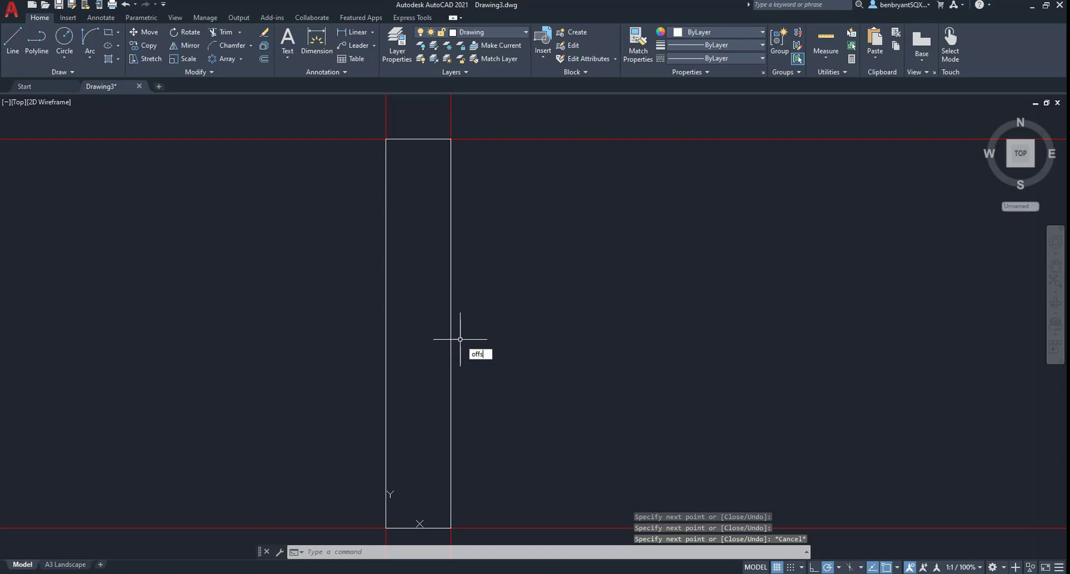
key(Return)
text(2)
key(Return)
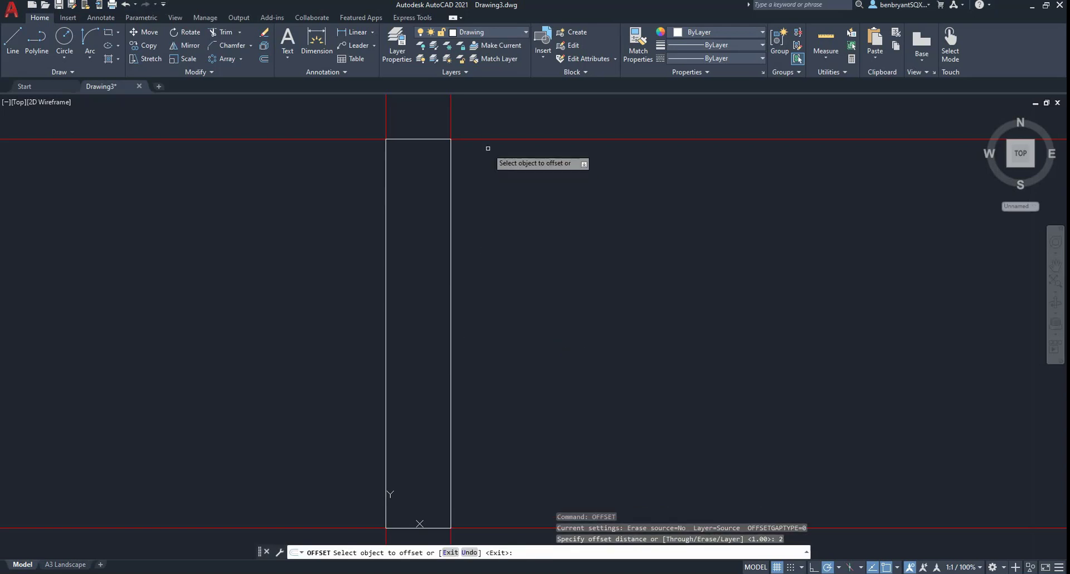
click(494, 139)
click(501, 211)
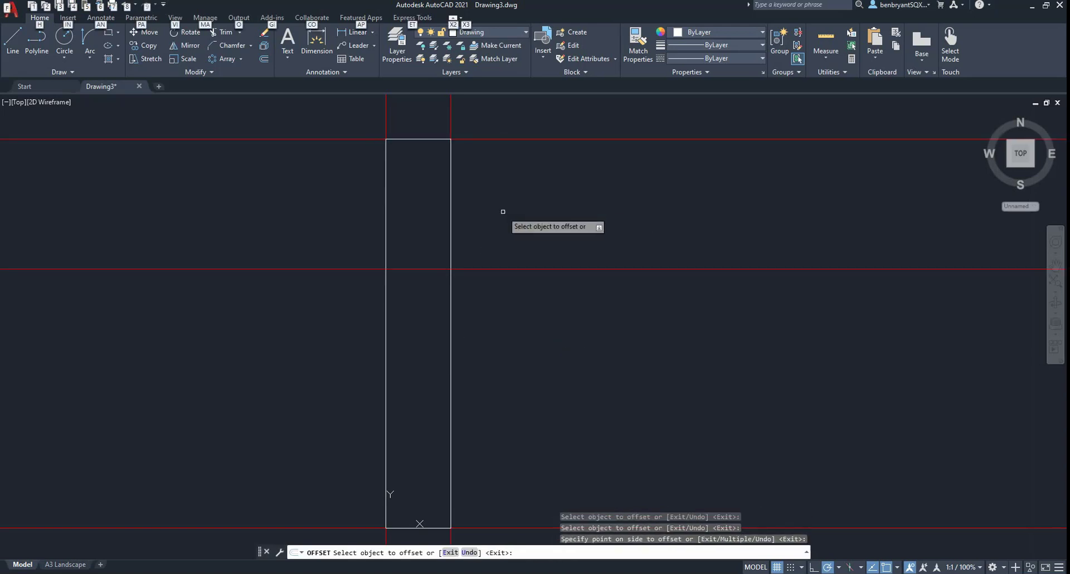
key(alt+Tab)
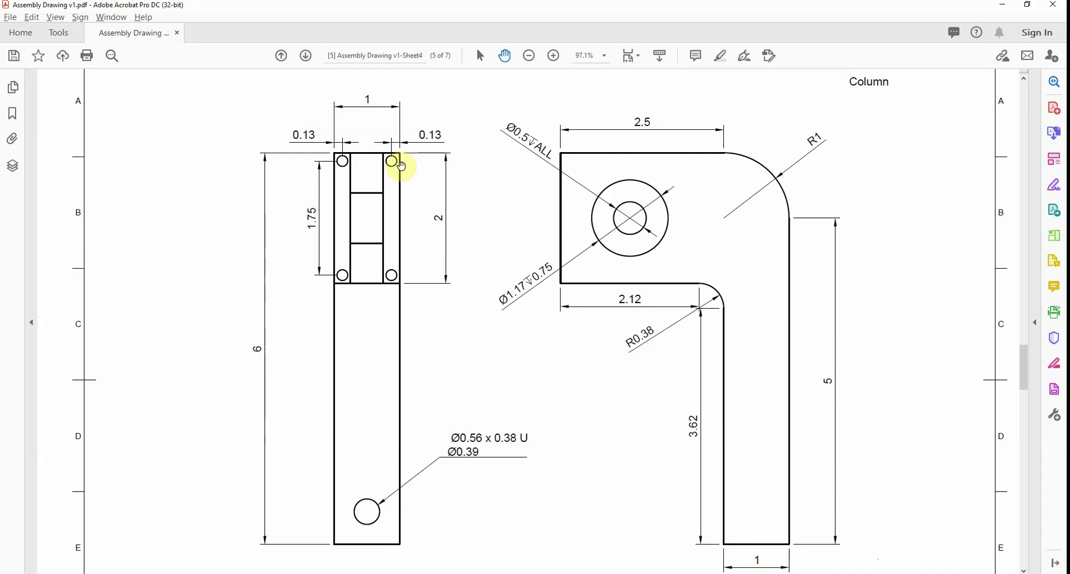
Step: Review the Column sheet's 0.13 hole inset and 2-high top block
scroll(366, 190, up, 1)
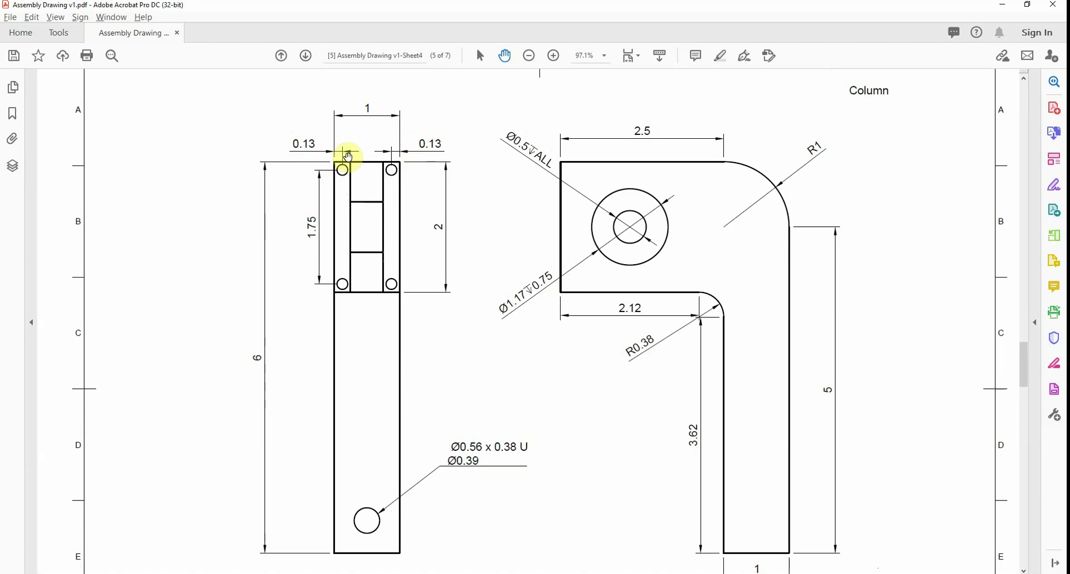
key(alt+Tab)
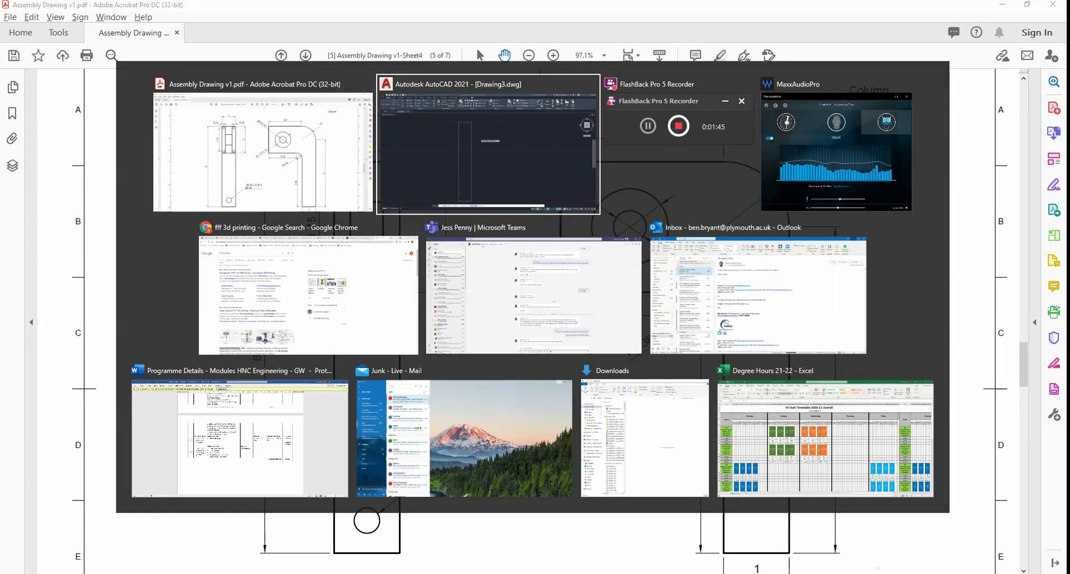
Step: Start an offset with distance 0.13, retrying after a misspelled command
key(Escape)
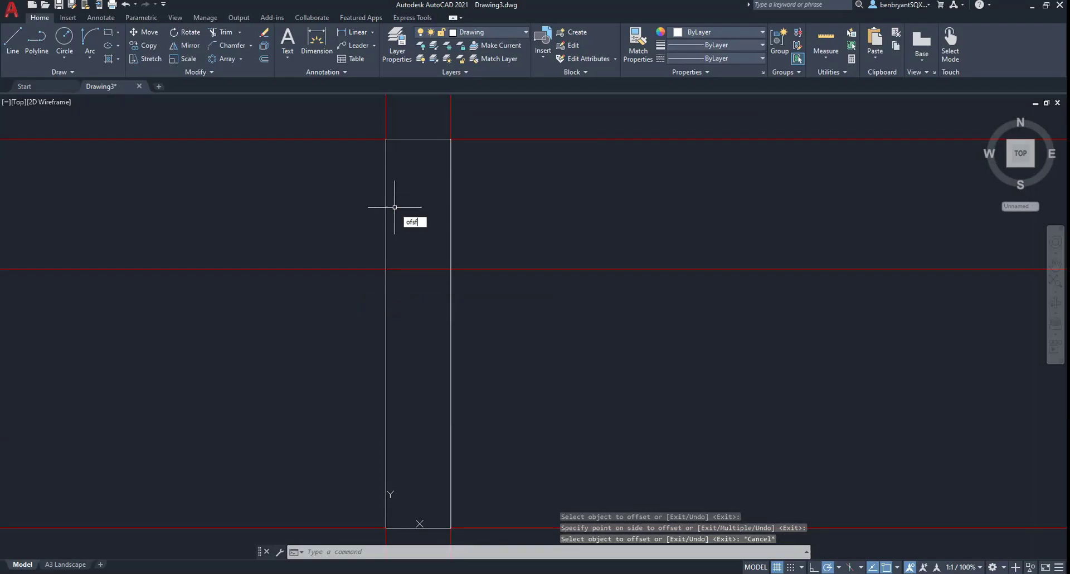
text(ofsfet)
key(BackSpace)
key(BackSpace)
key(BackSpace)
key(BackSpace)
key(Return)
text(0.13)
key(Return)
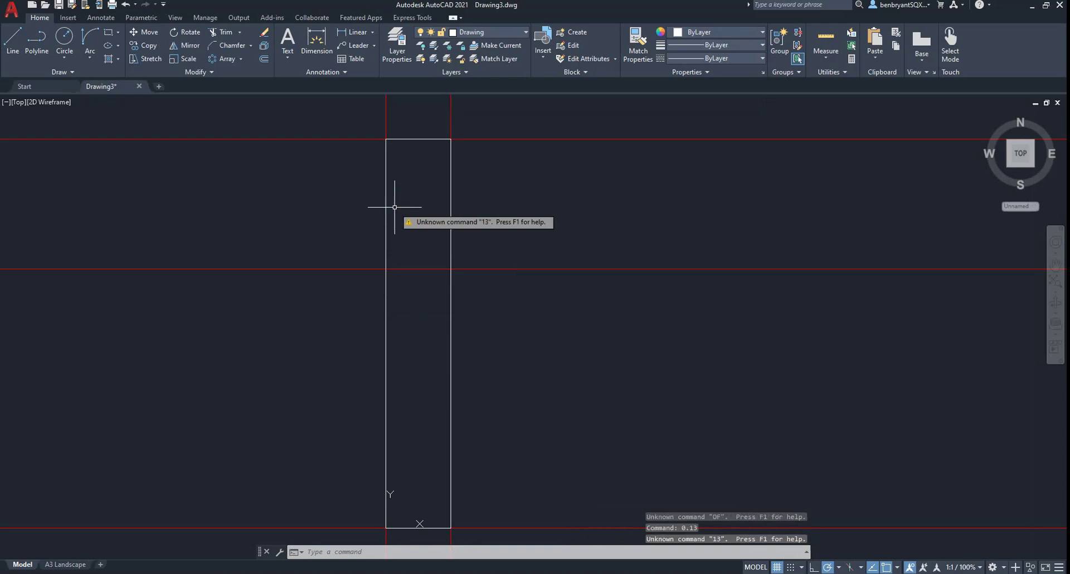
key(Escape)
text(offset)
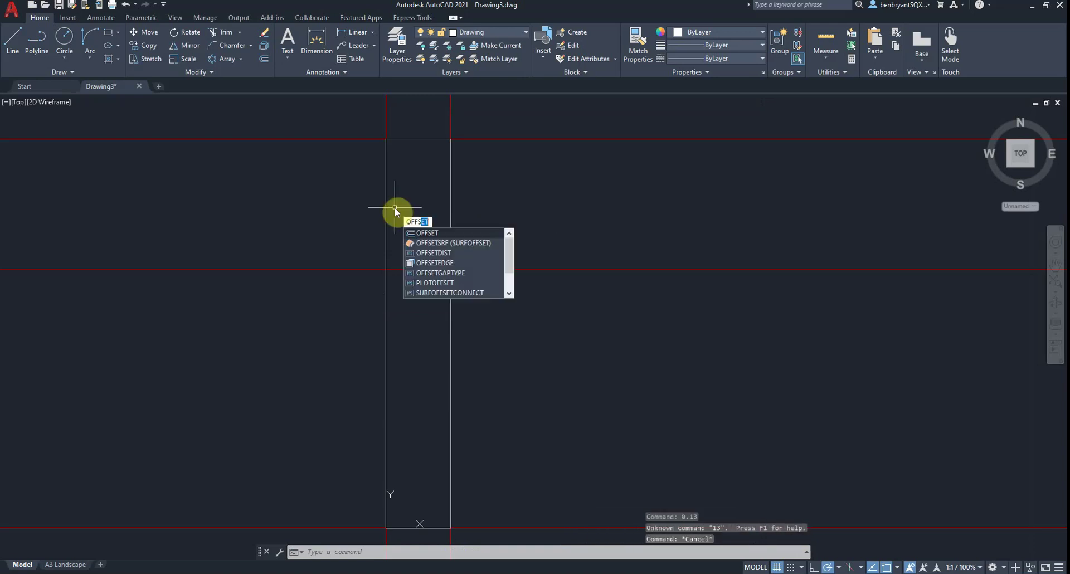
key(Return)
text(0.13)
key(Return)
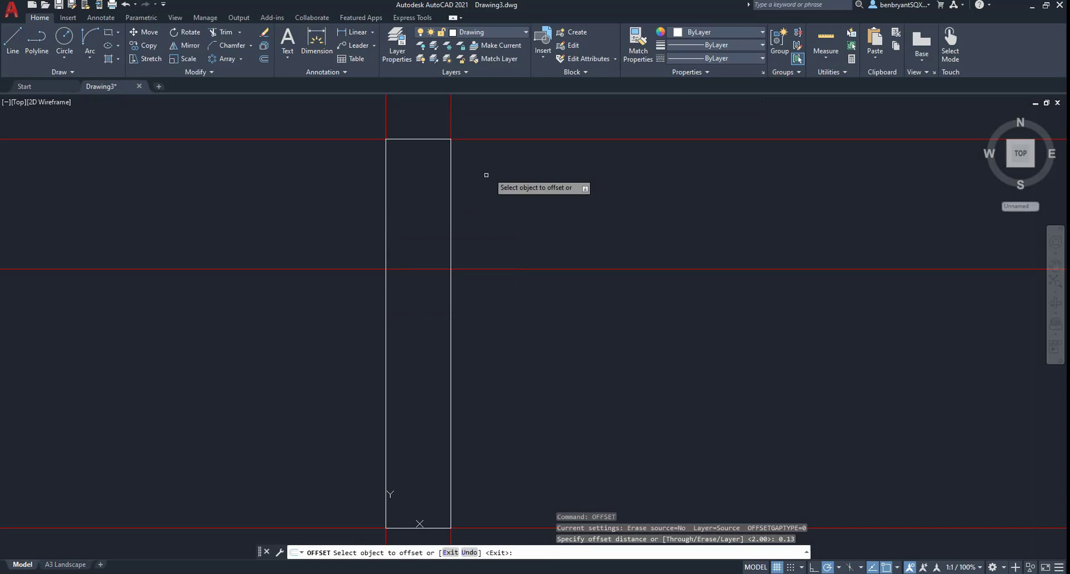
Step: Offset the column's right, left and top edges 0.13 inward
click(450, 136)
click(406, 124)
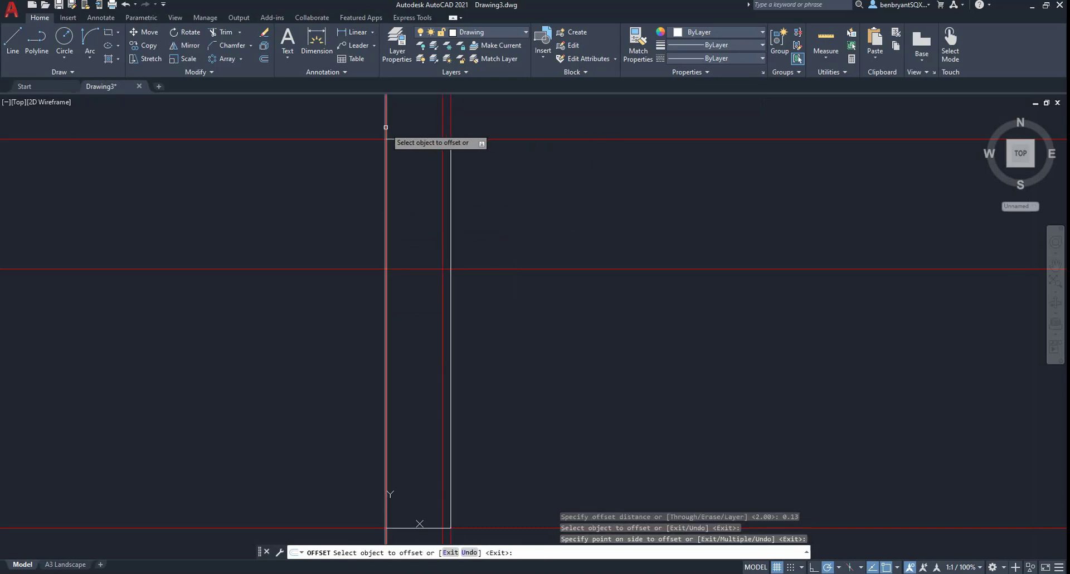
click(386, 129)
click(402, 127)
click(481, 140)
click(482, 161)
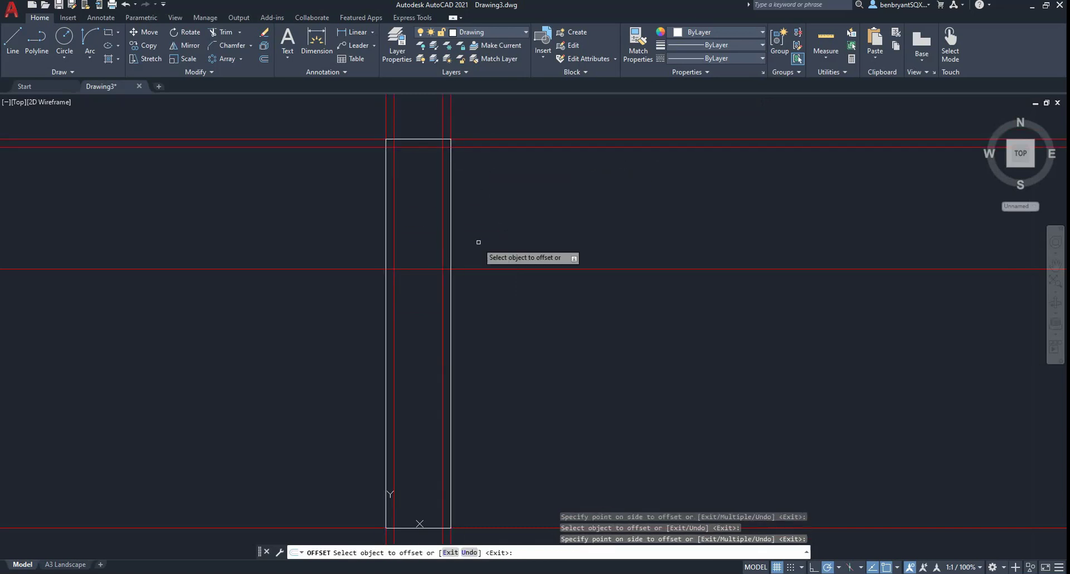
key(Return)
Step: Add a construction line 1.75 below the new top line
key(Return)
text(1.)
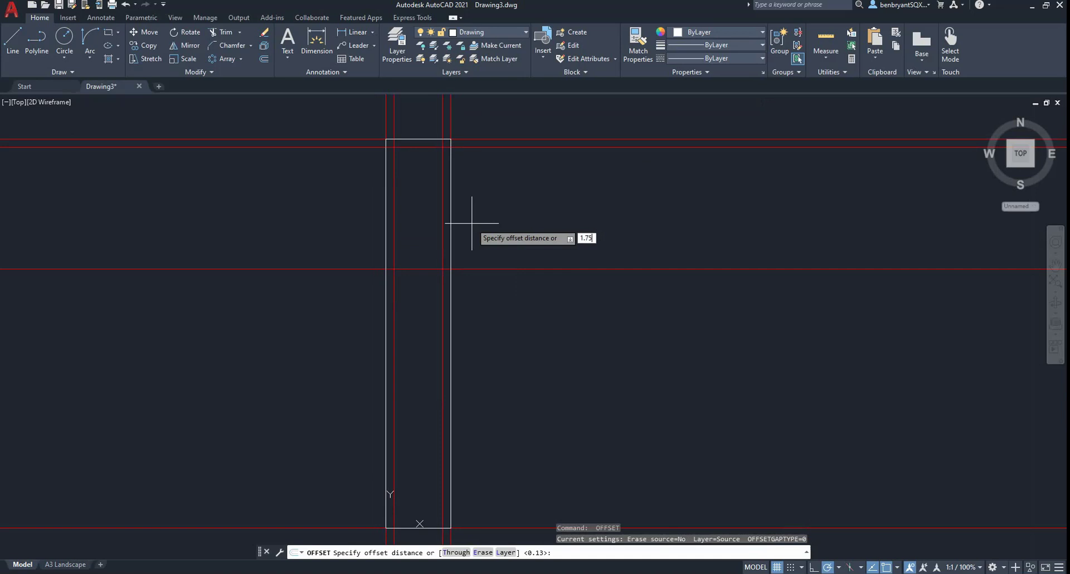
text(75)
key(Return)
click(494, 148)
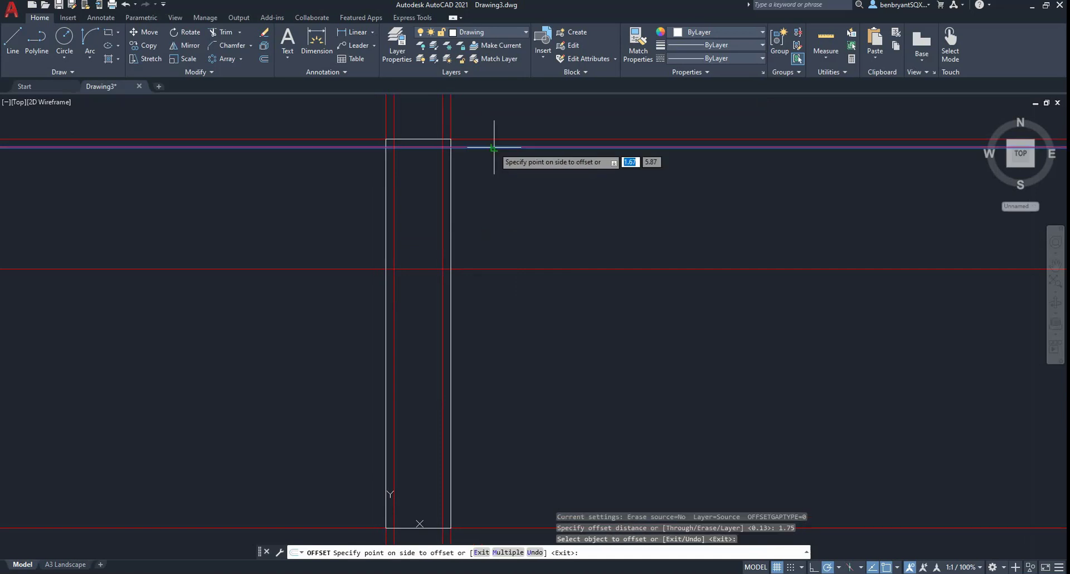
click(490, 231)
key(Escape)
Step: Centre a circle at the top-left line crossing and check the hole size in the PDF
scroll(435, 229, up, 4)
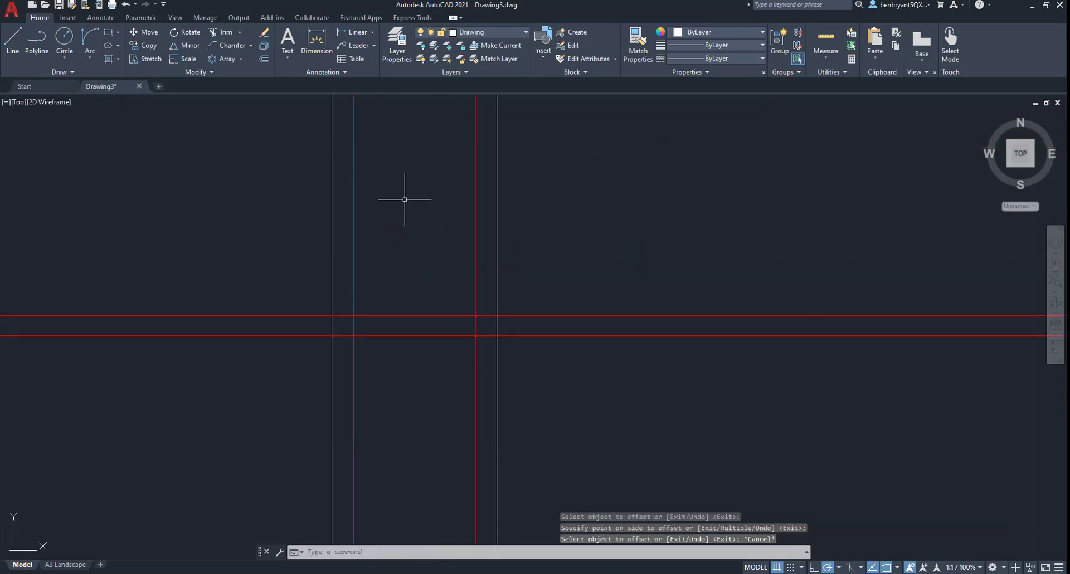
click(61, 46)
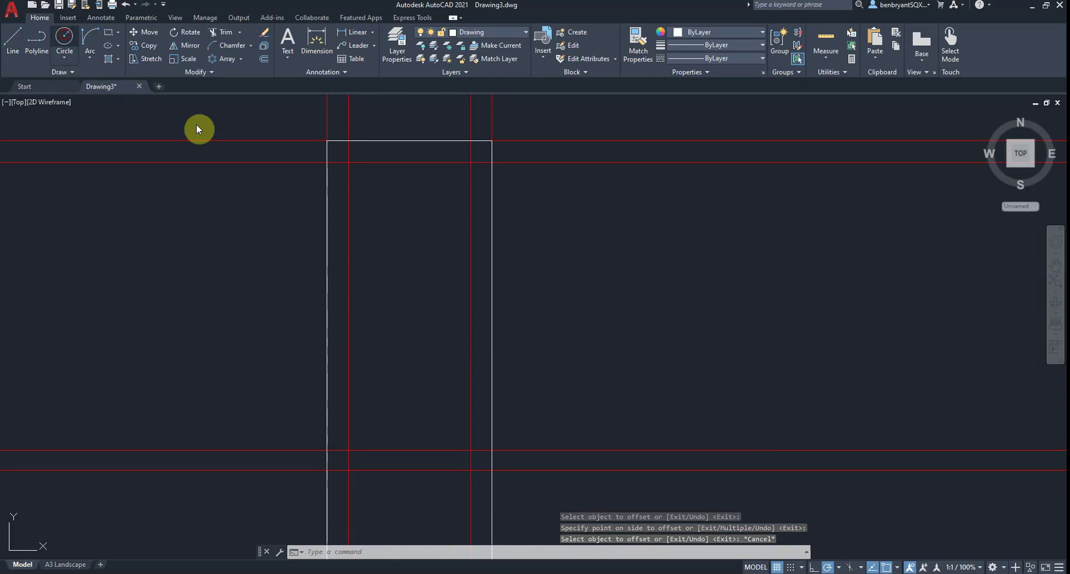
click(348, 162)
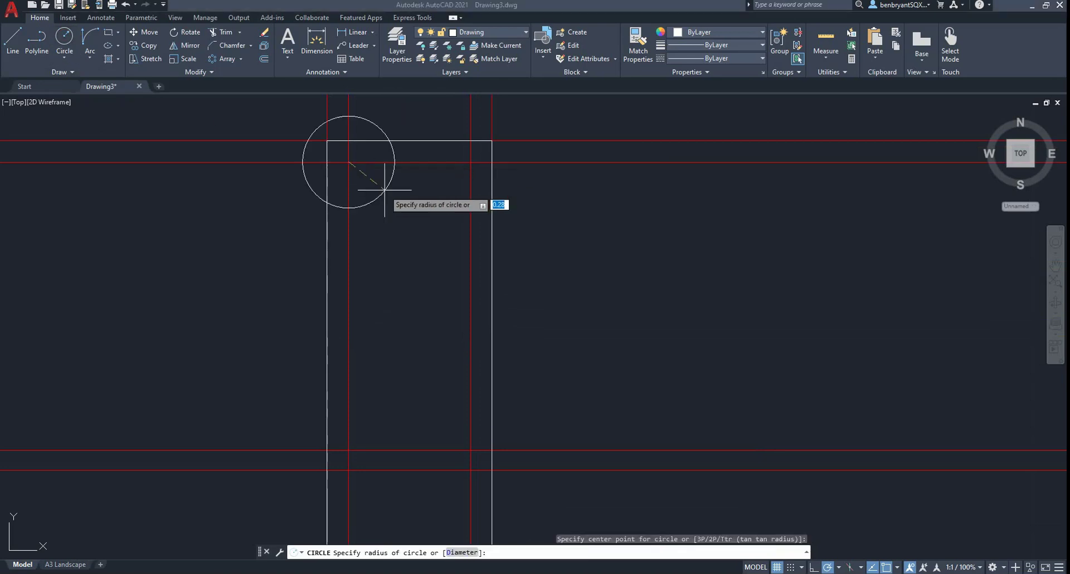
key(alt+Tab)
scroll(466, 210, up, 3)
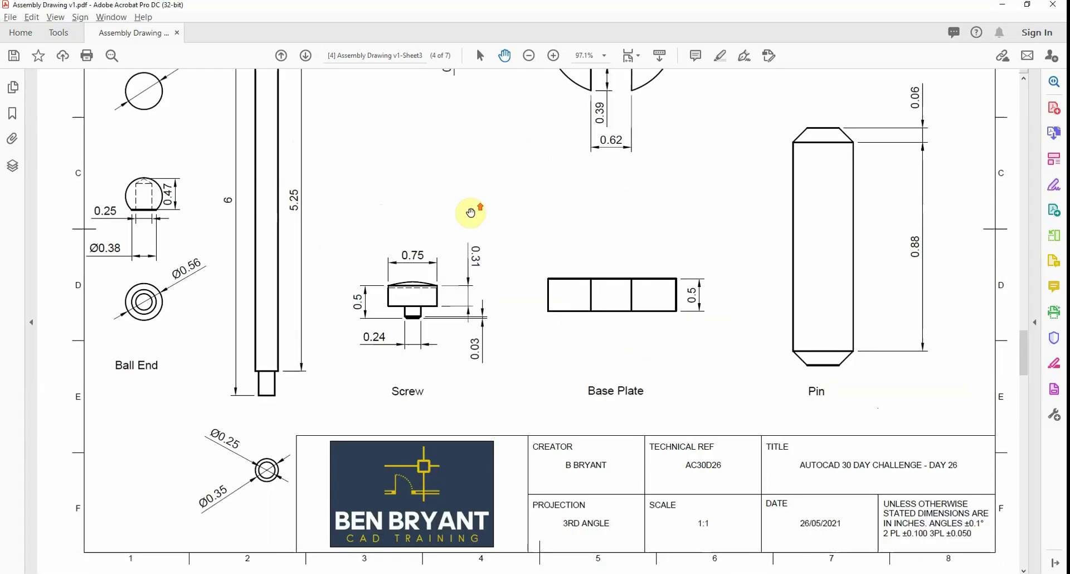
scroll(470, 216, down, 2)
scroll(470, 216, down, 15)
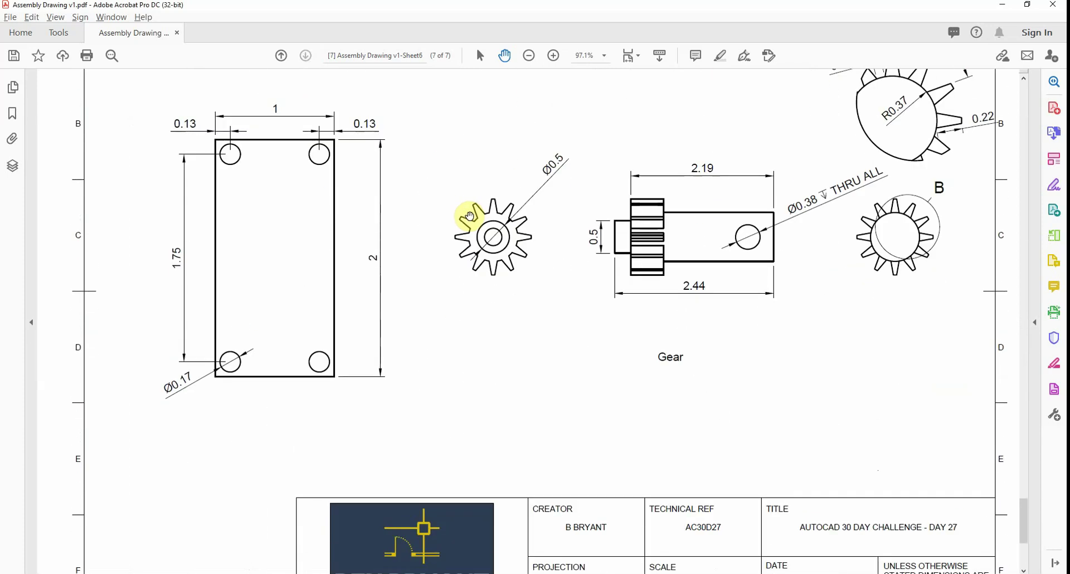
key(alt+Tab)
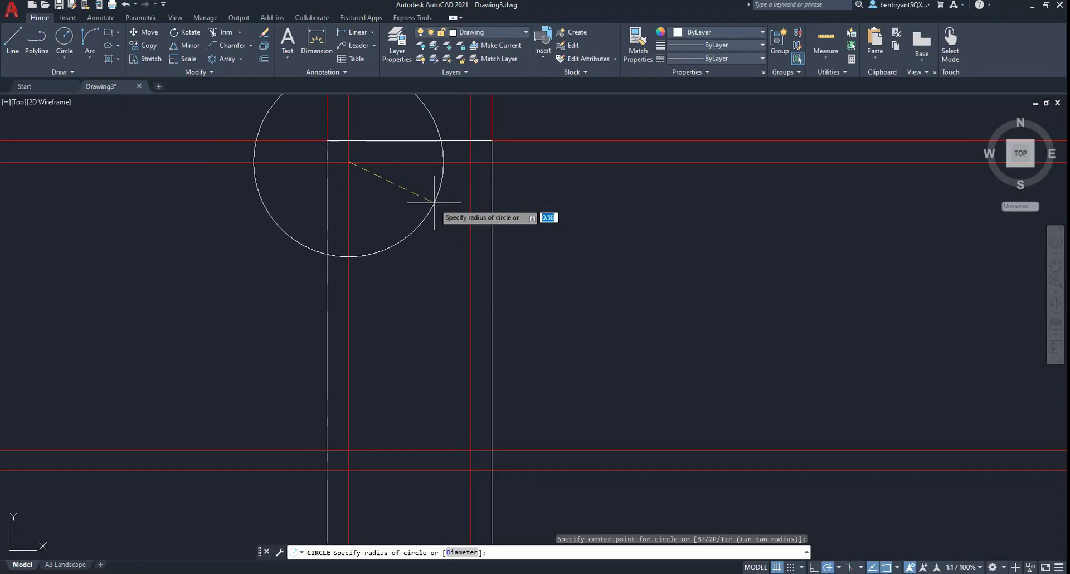
Step: Finish the top-left hole at diameter 0.17 and mirror it to the top-right
text(d)
key(Return)
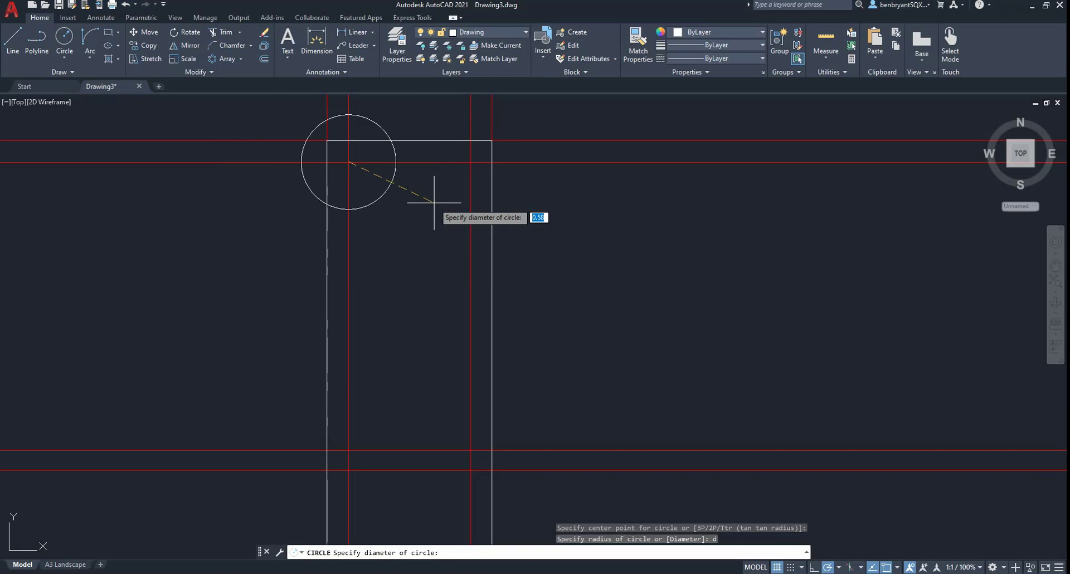
key(Return)
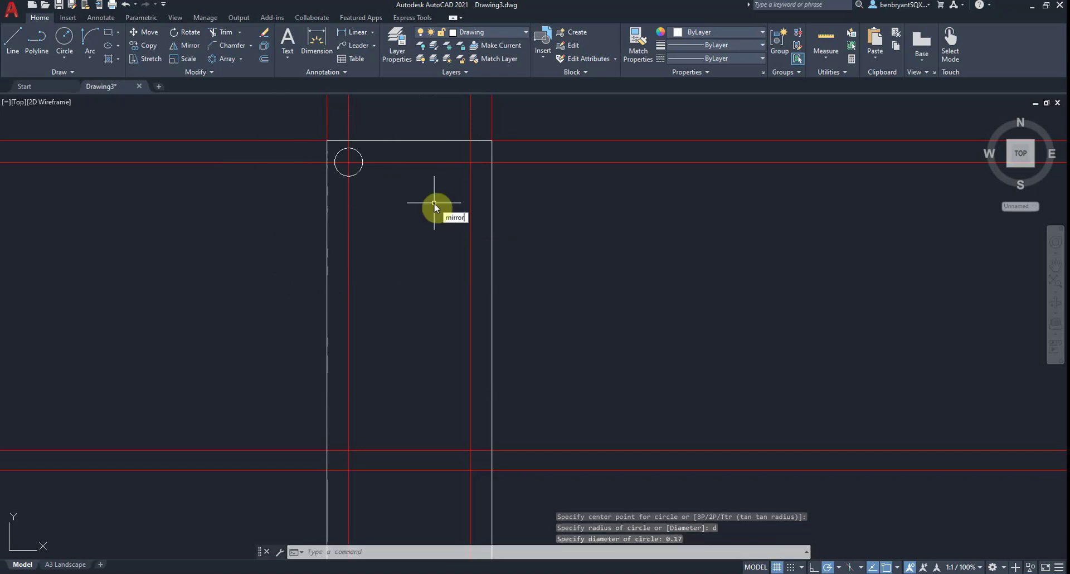
key(Return)
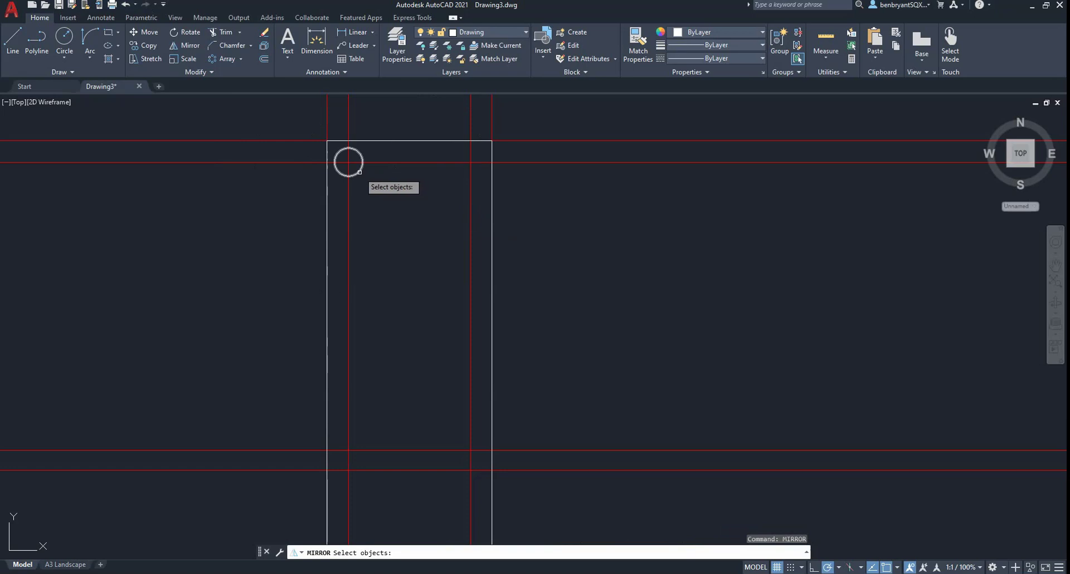
click(360, 171)
key(Return)
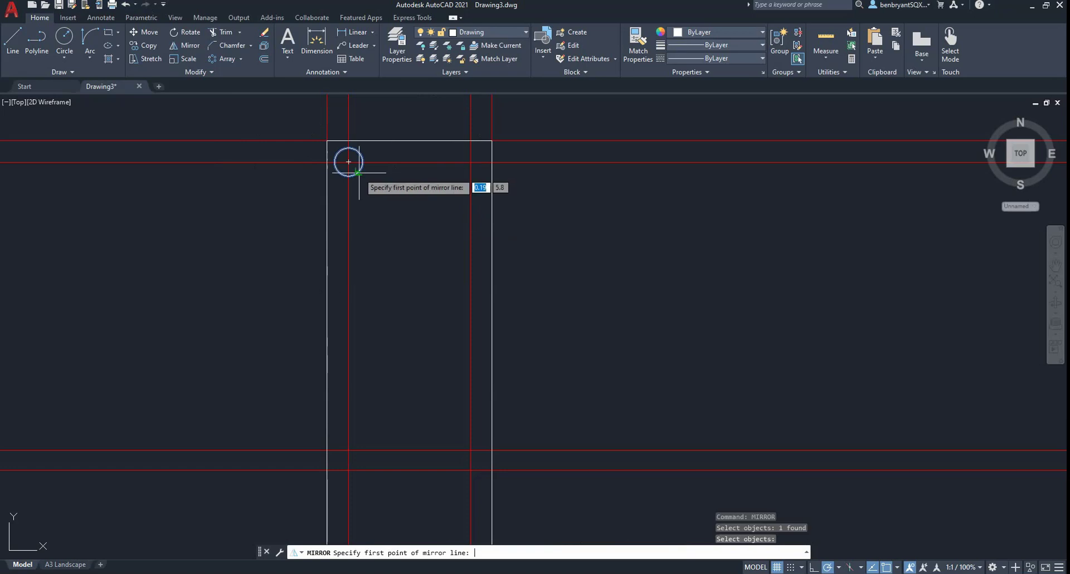
click(410, 141)
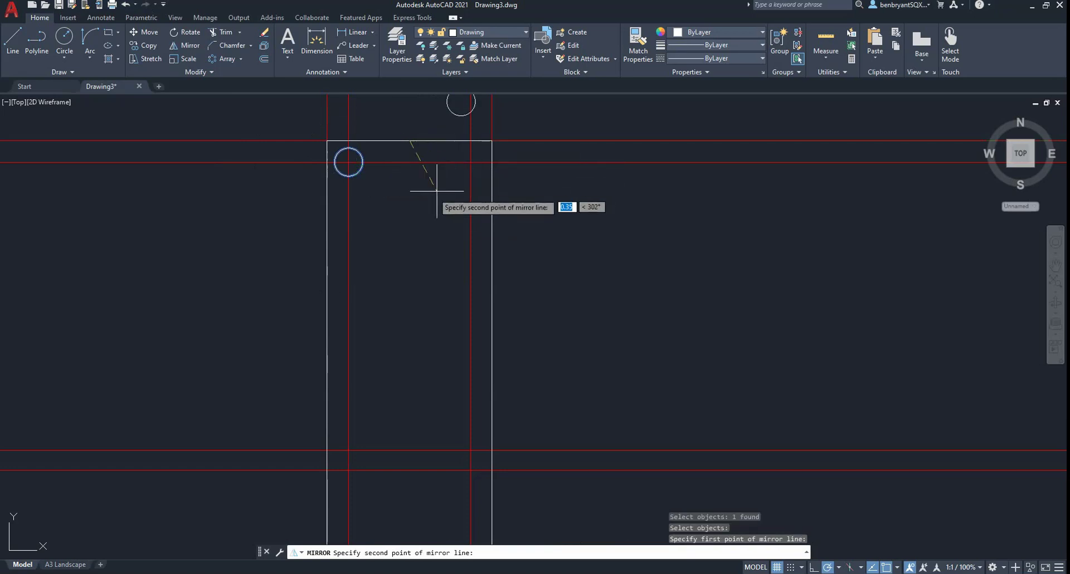
click(410, 191)
click(433, 245)
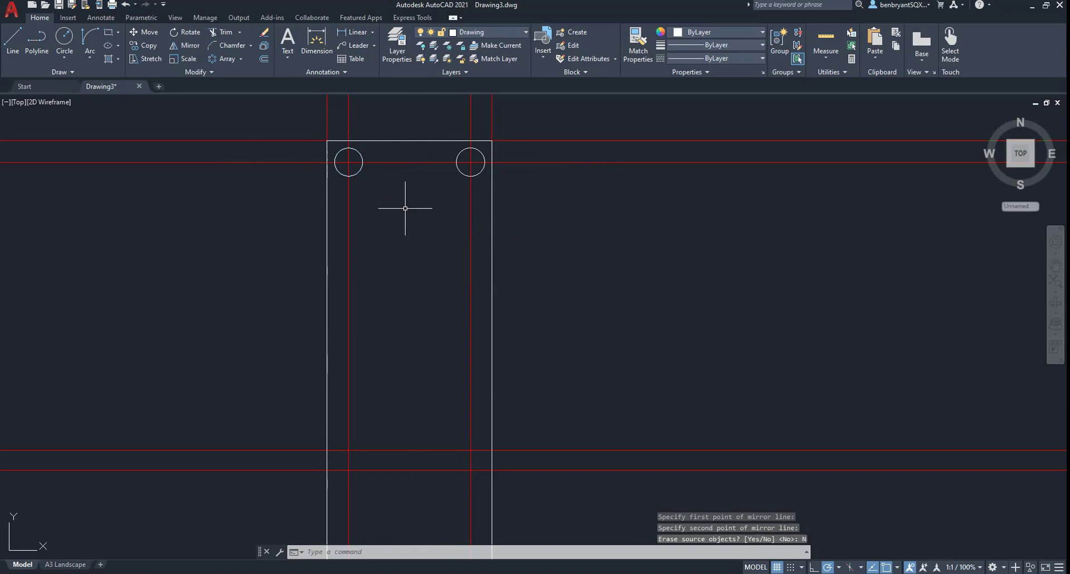
Step: Begin mirroring both top holes, then cancel the mirror
key(Return)
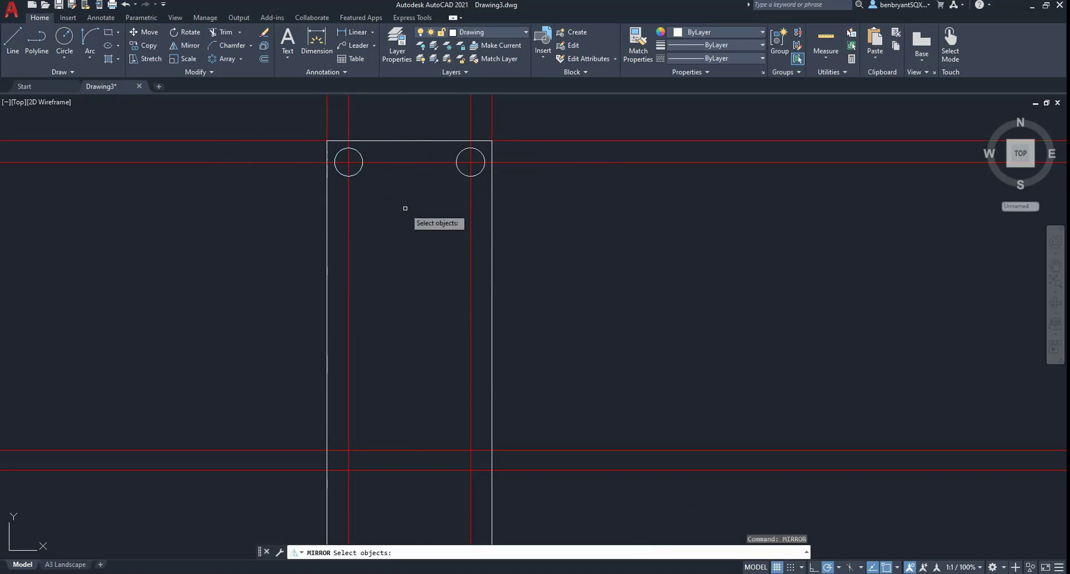
click(359, 171)
click(460, 172)
key(Return)
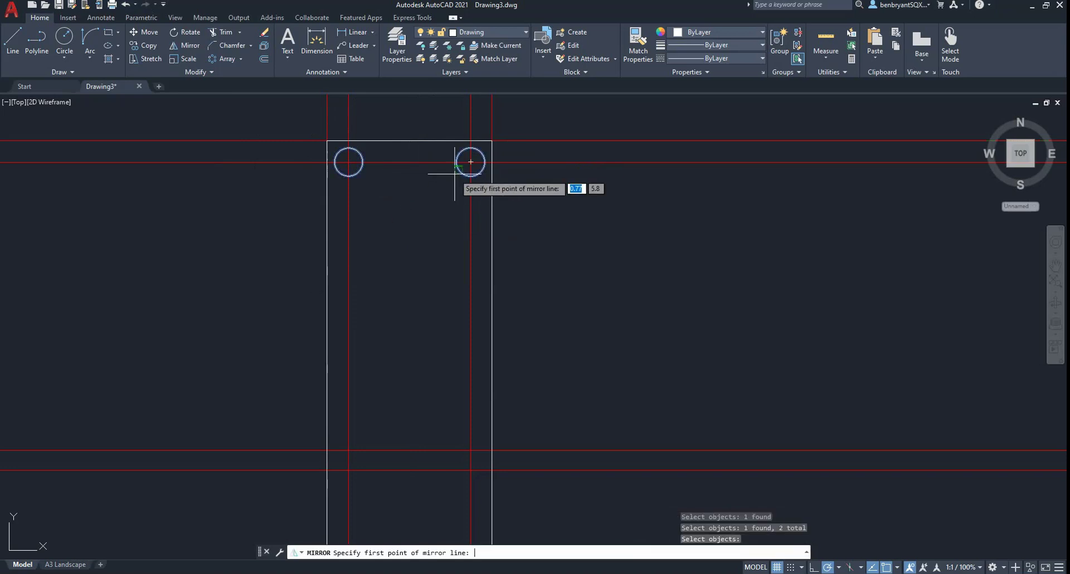
click(412, 140)
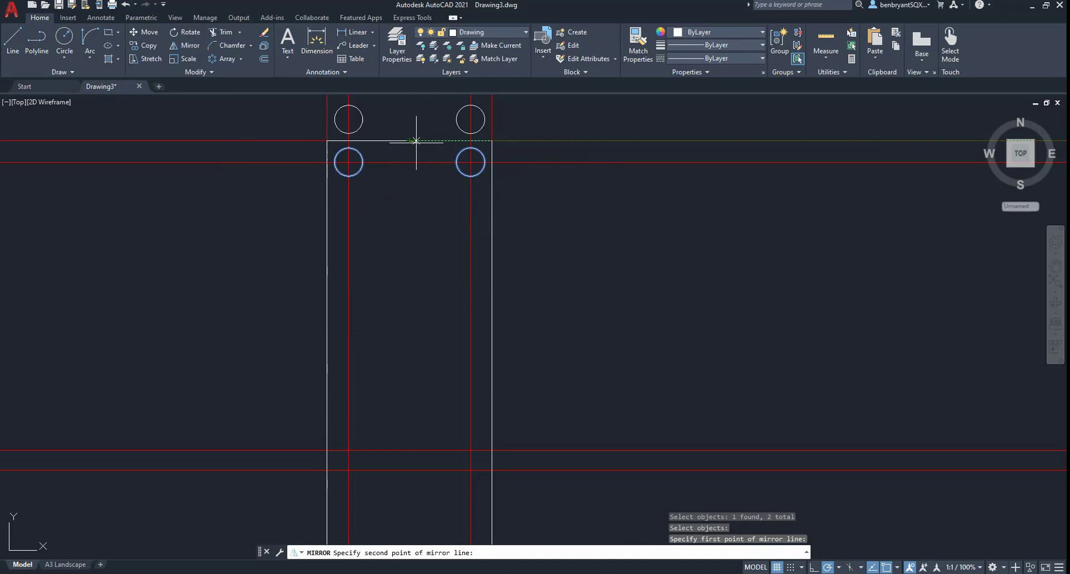
key(Escape)
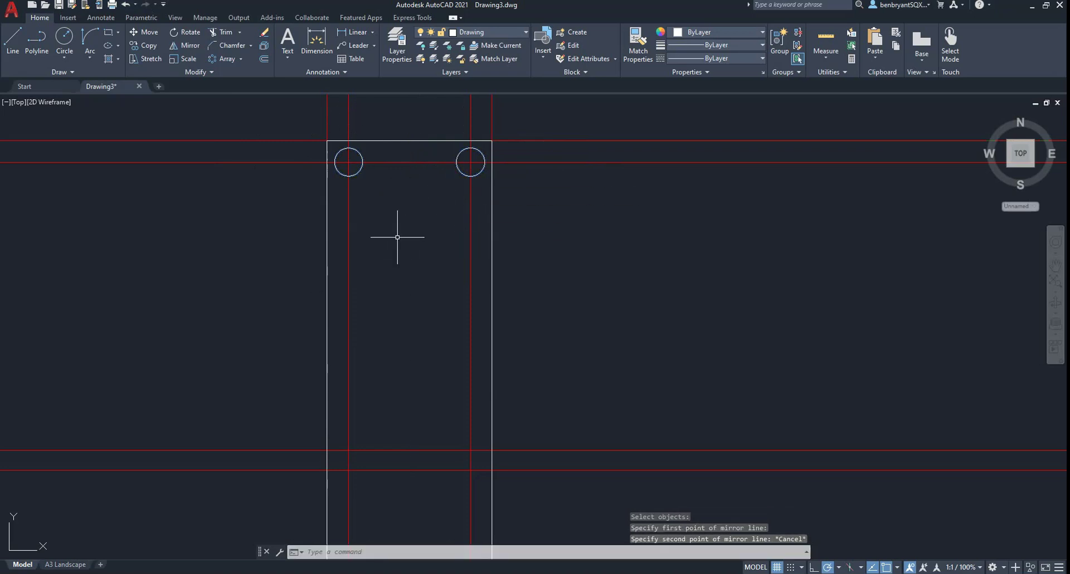
Step: Copy both top holes down to the lower construction-line intersections
text(cop)
key(Return)
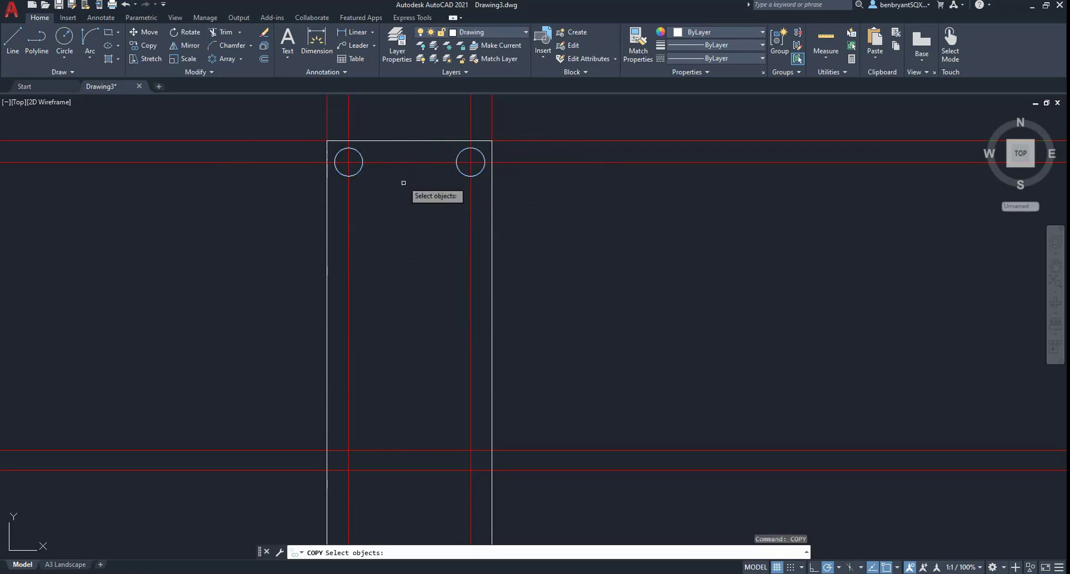
click(358, 172)
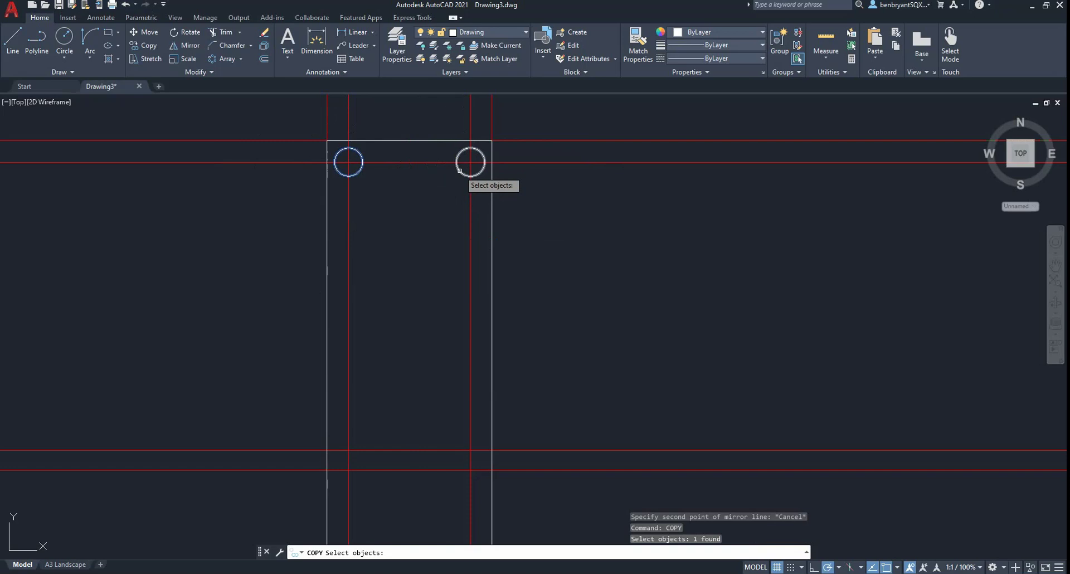
click(459, 170)
key(Return)
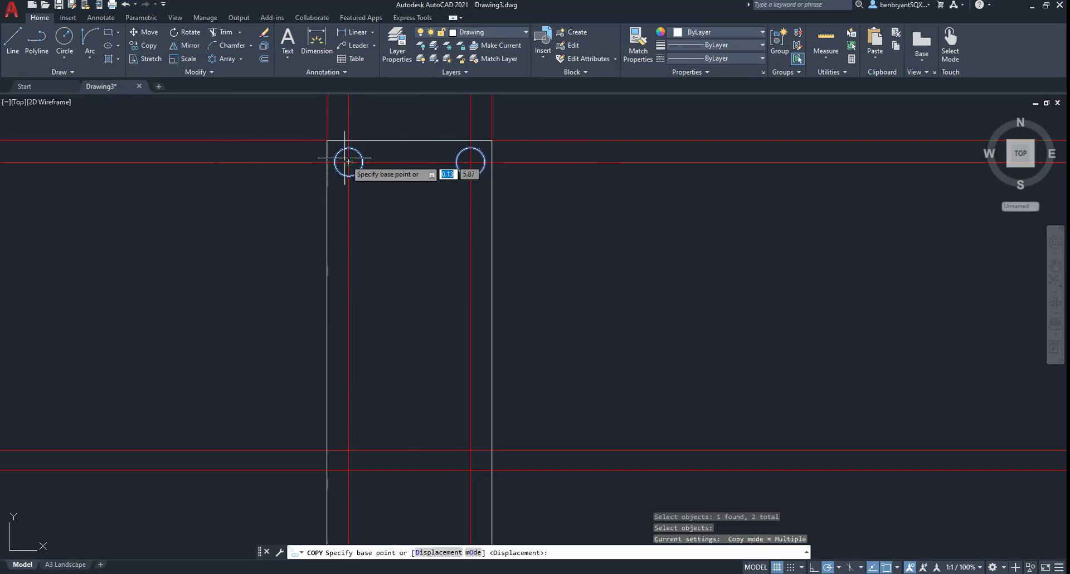
click(348, 162)
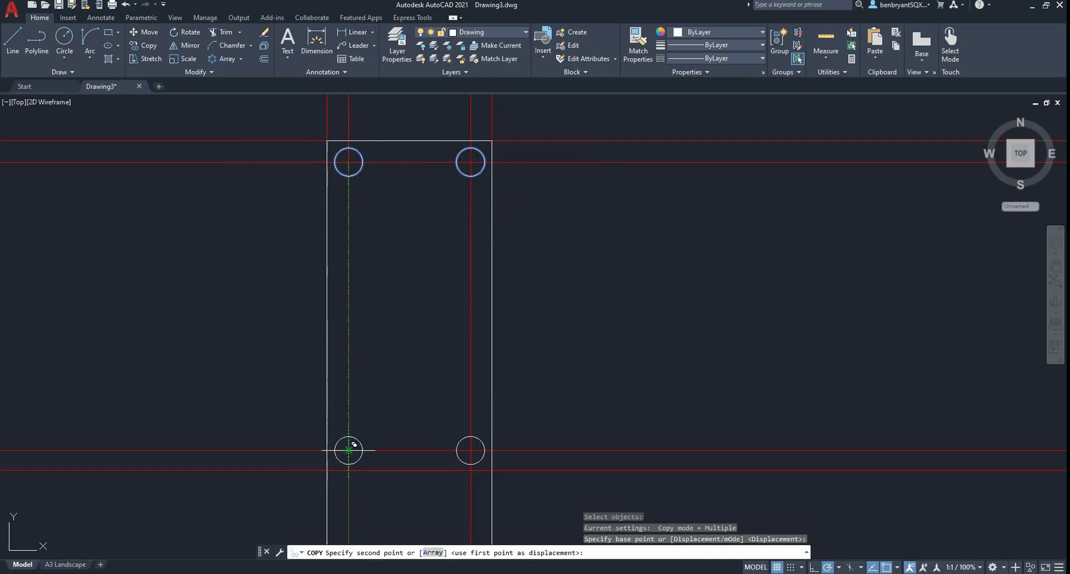
click(348, 450)
key(Escape)
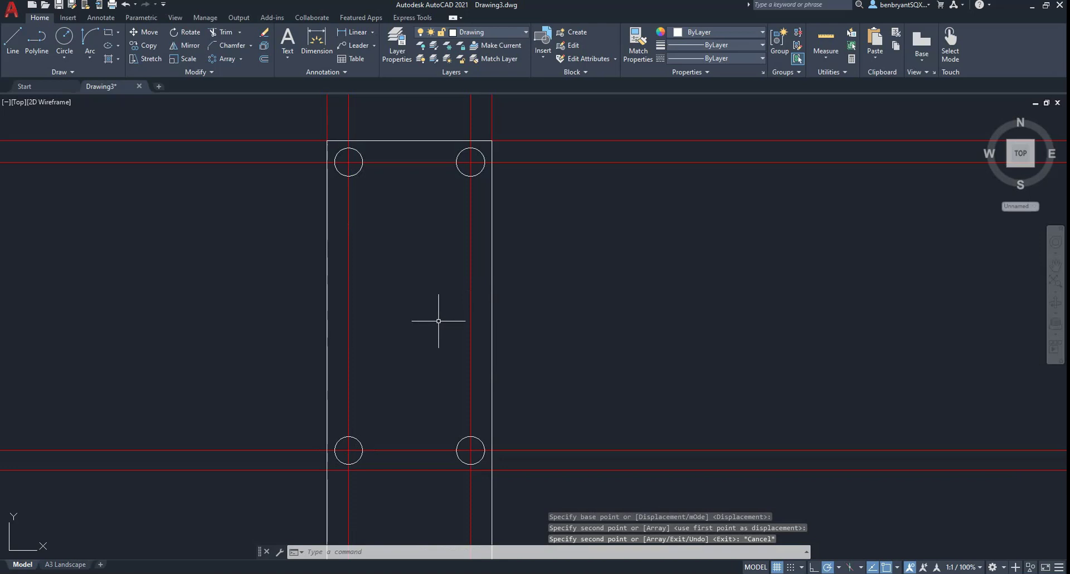
key(alt+Tab)
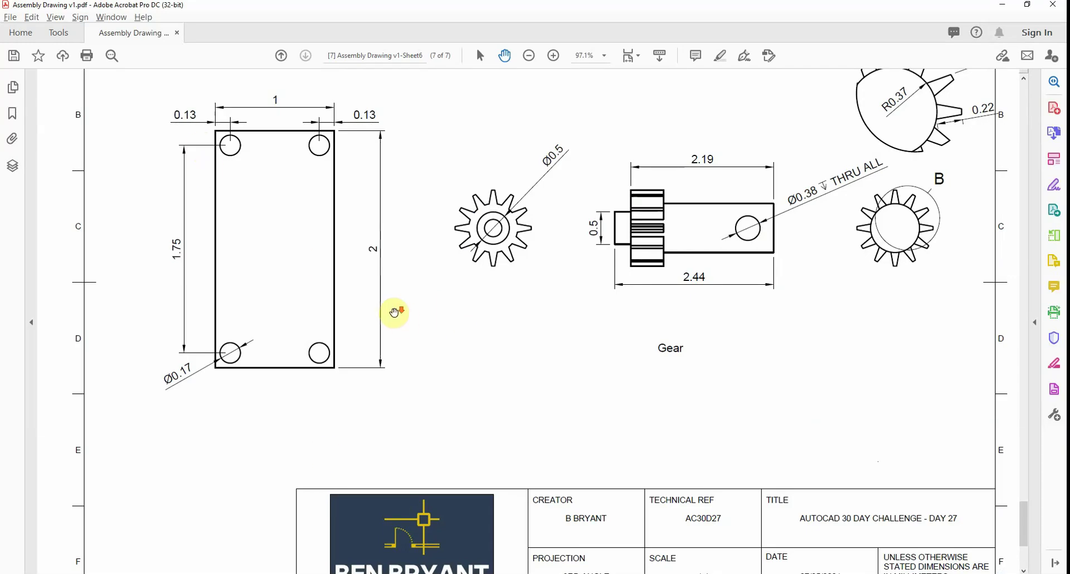
Step: Scroll to the Column sheet showing the Ø0.39 hole with Ø0.56 x 0.38 counterbore
scroll(392, 315, down, 2)
scroll(393, 315, up, 10)
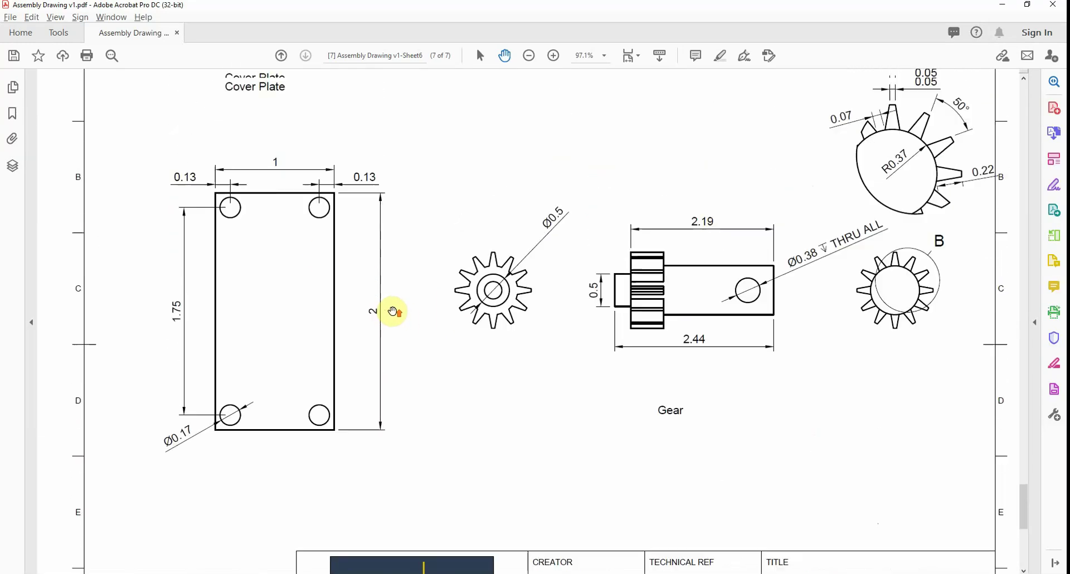
scroll(392, 311, up, 12)
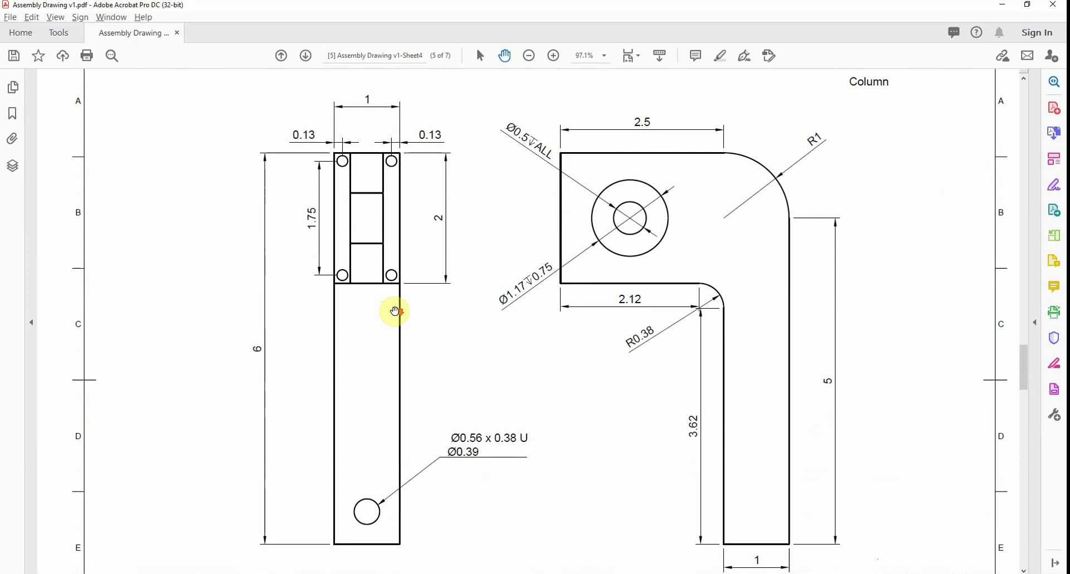
scroll(461, 251, down, 1)
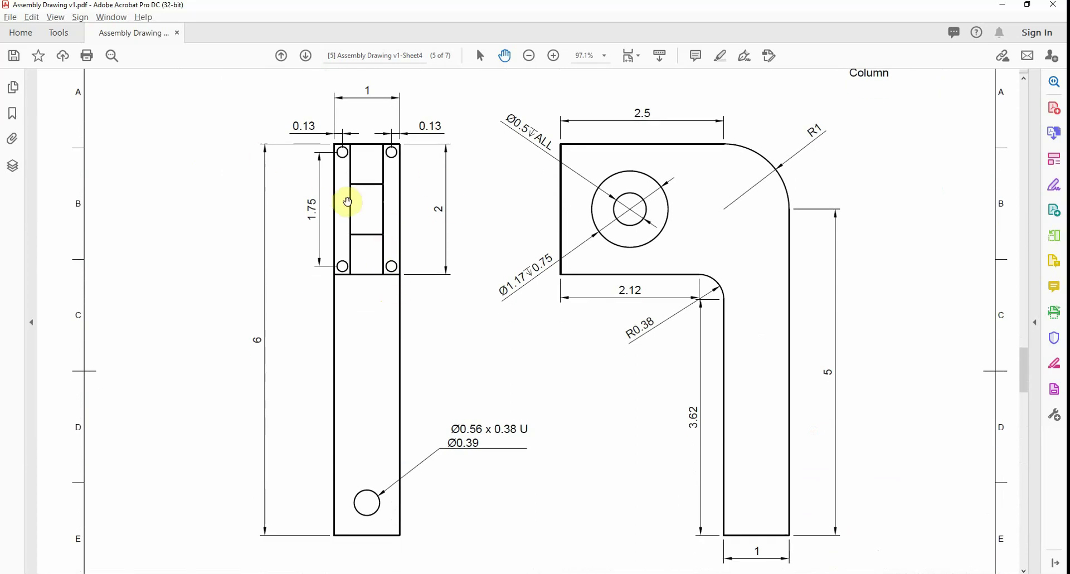
scroll(400, 204, down, 1)
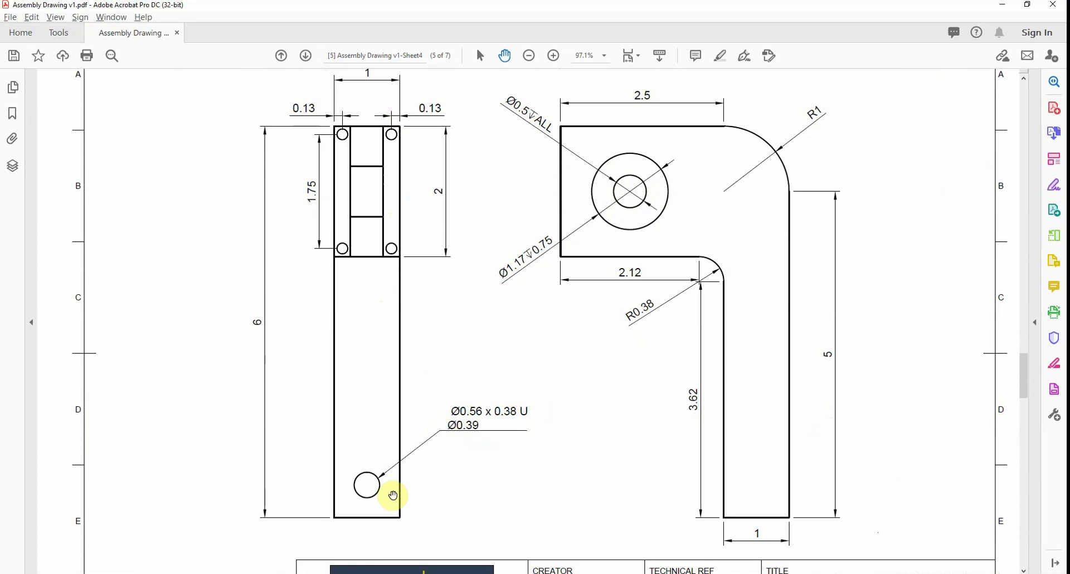
Step: Offset the column's left edge 0.5 inward to create the centre construction line
key(alt+Tab)
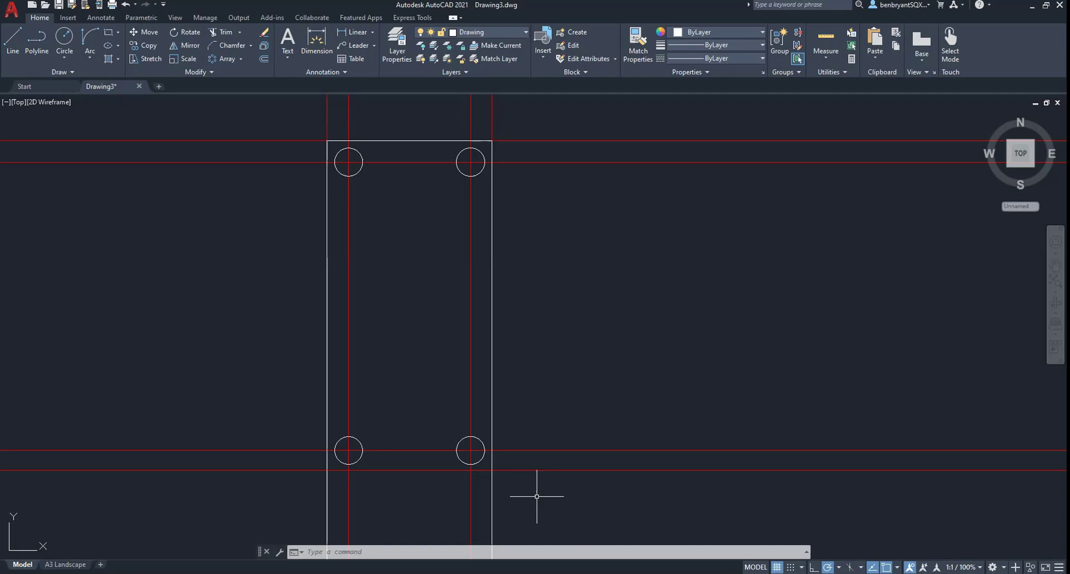
key(alt+Tab)
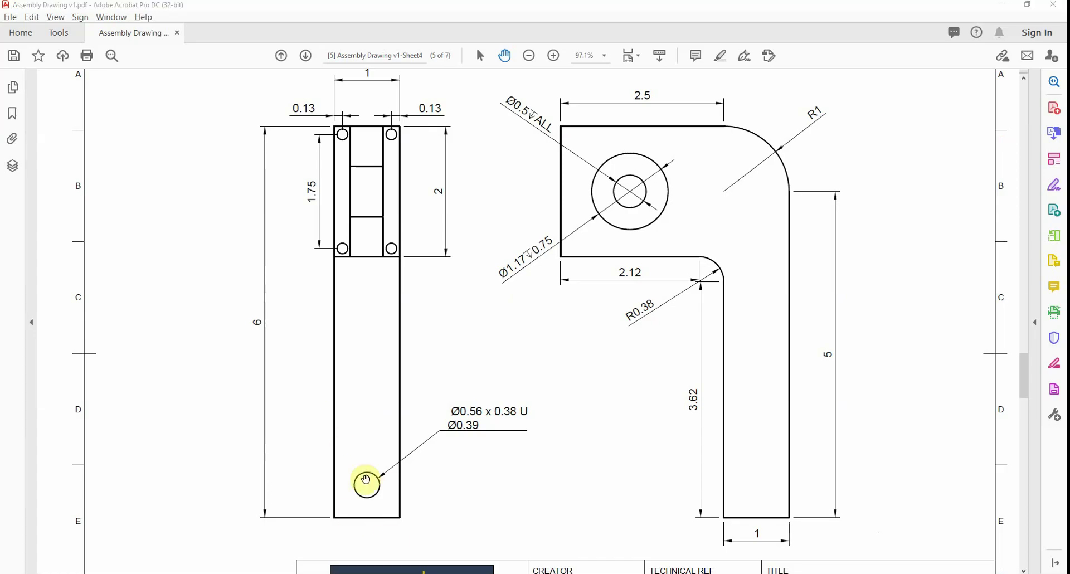
key(alt+Tab)
scroll(416, 441, up, 5)
middle_drag(417, 439, 486, 285)
scroll(431, 289, down, 4)
middle_drag(371, 390, 387, 426)
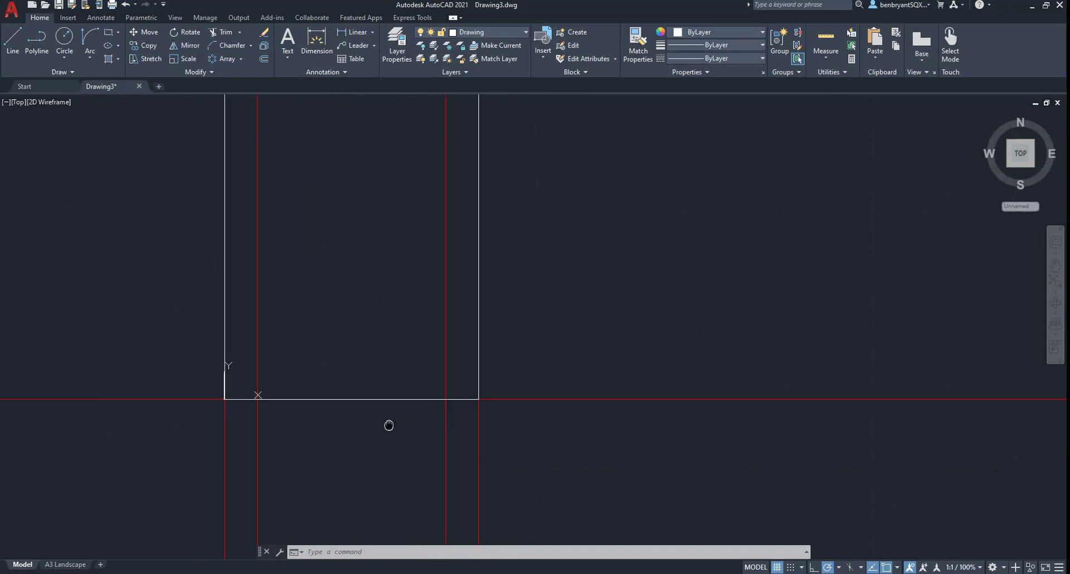
scroll(406, 501, down, 5)
key(Escape)
text(offse)
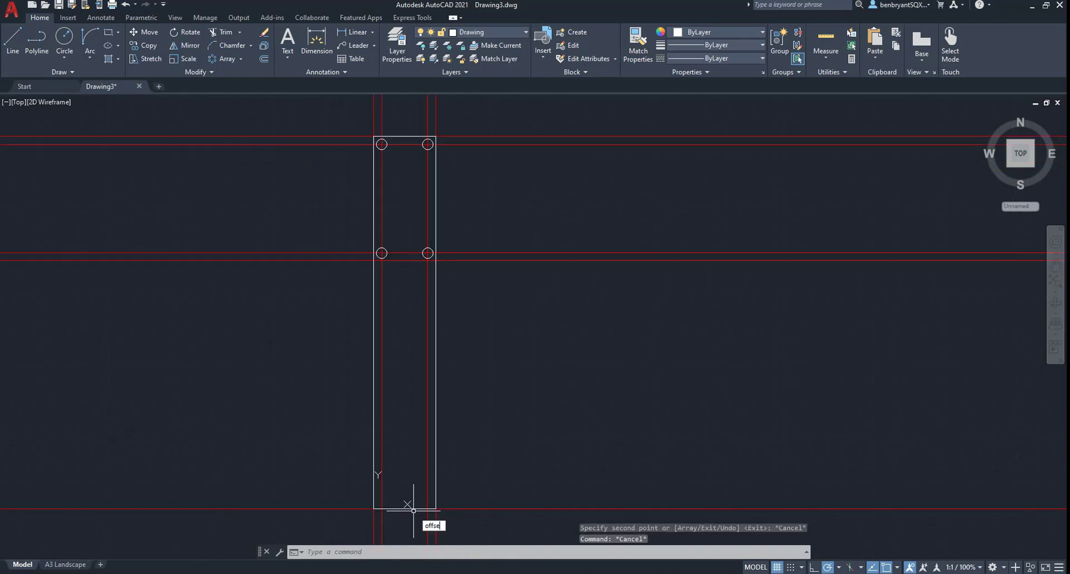
text(t)
key(Return)
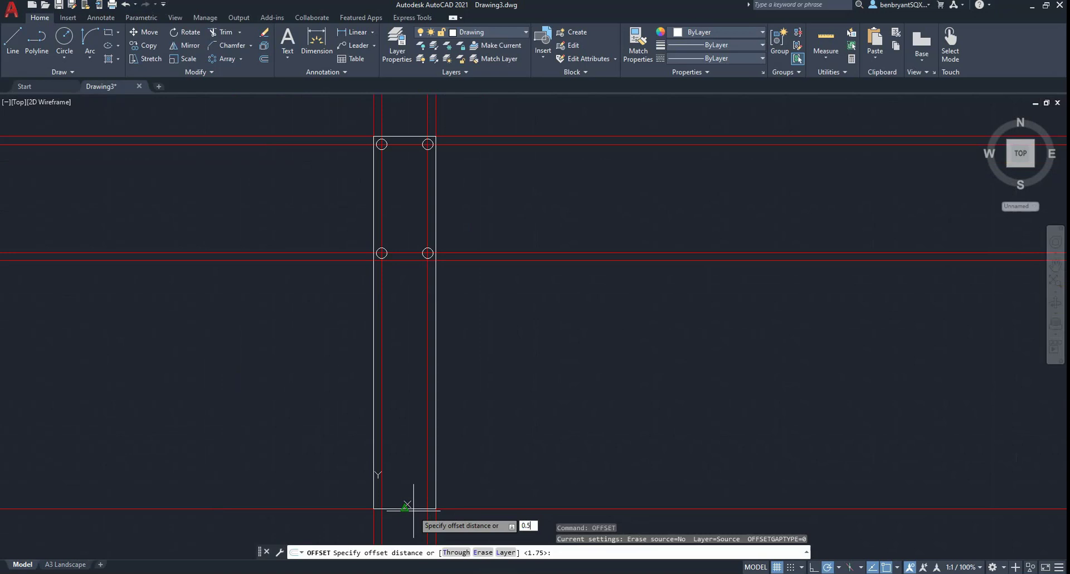
text(0.5)
key(Return)
click(374, 520)
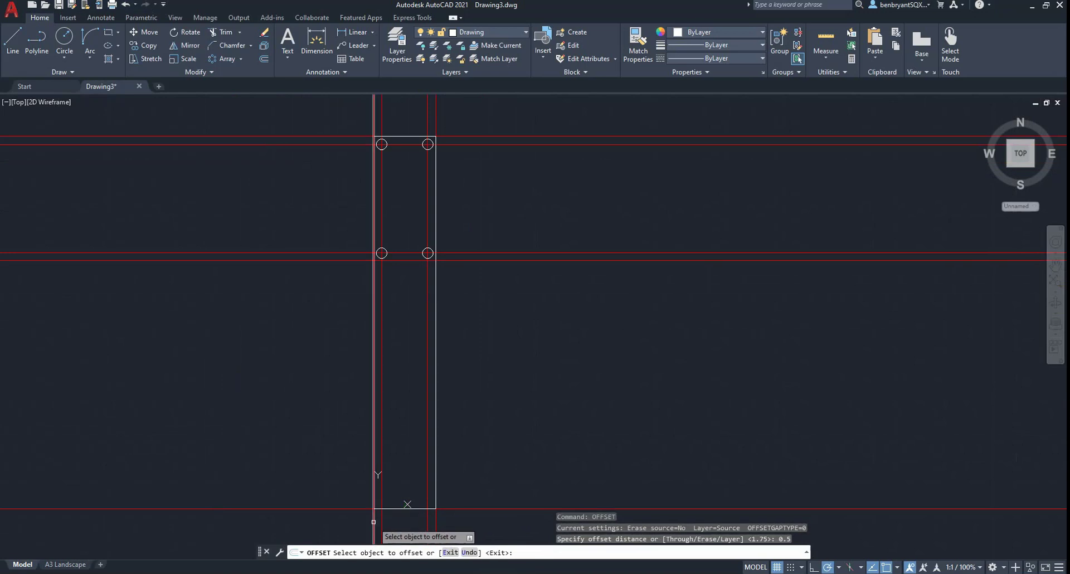
click(410, 507)
scroll(411, 508, up, 4)
key(Escape)
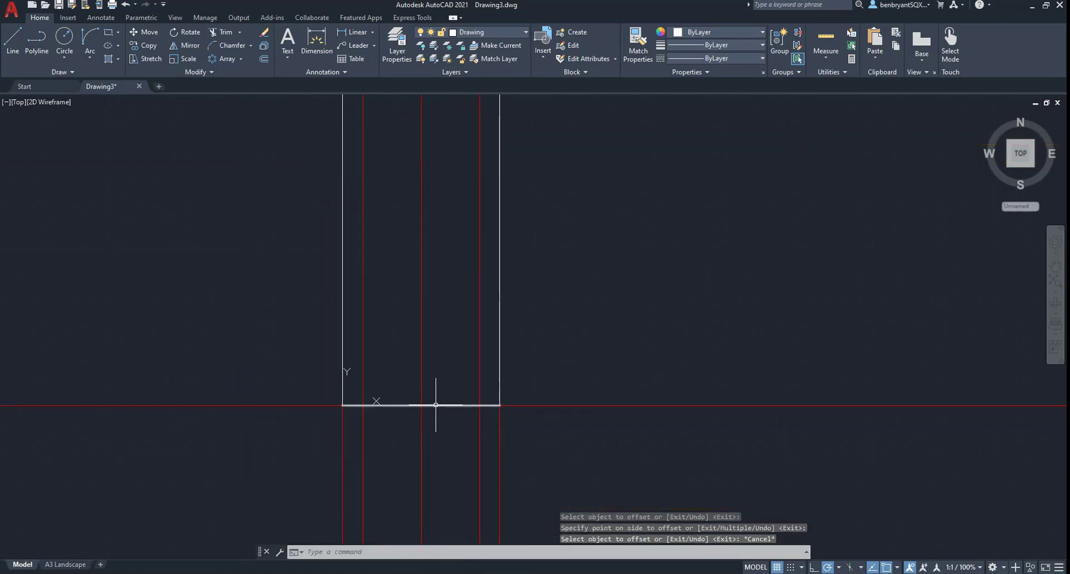
Step: Offset the centre line 0.195 to the left and right for the bottom hole
text(offset)
key(Return)
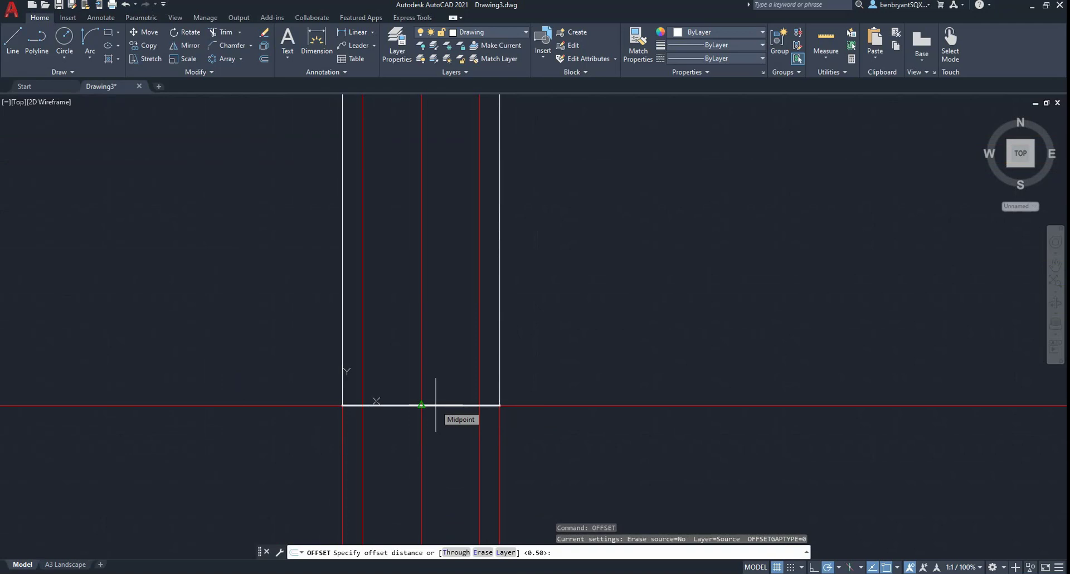
text(0.1)
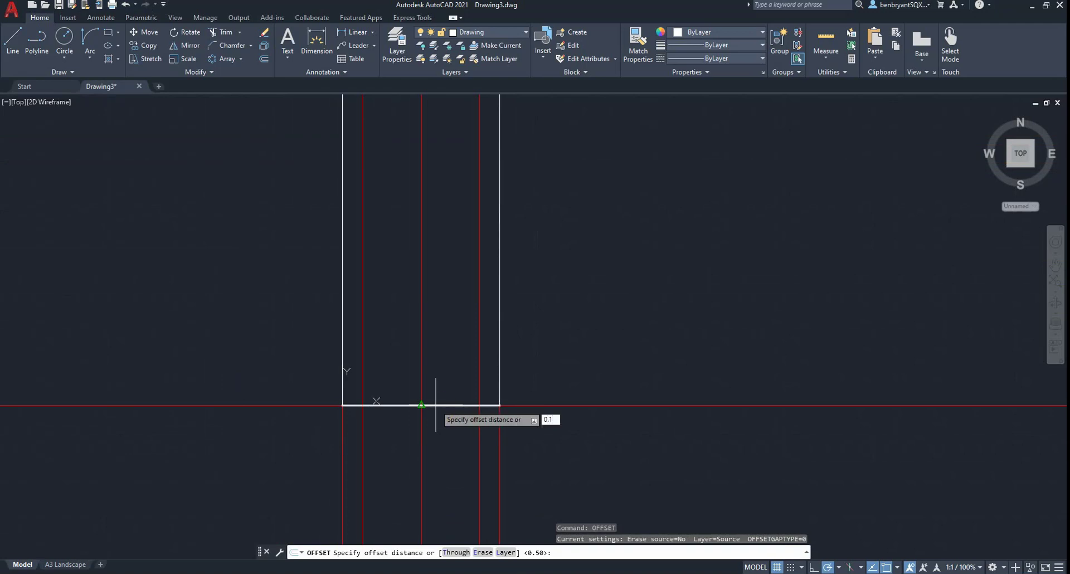
text(95)
key(Return)
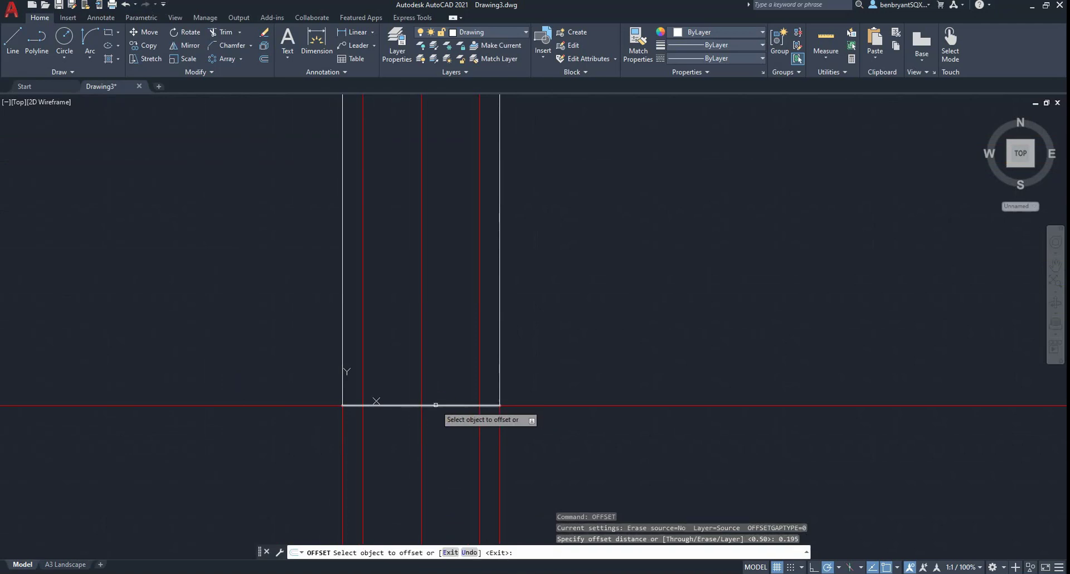
click(421, 444)
click(412, 446)
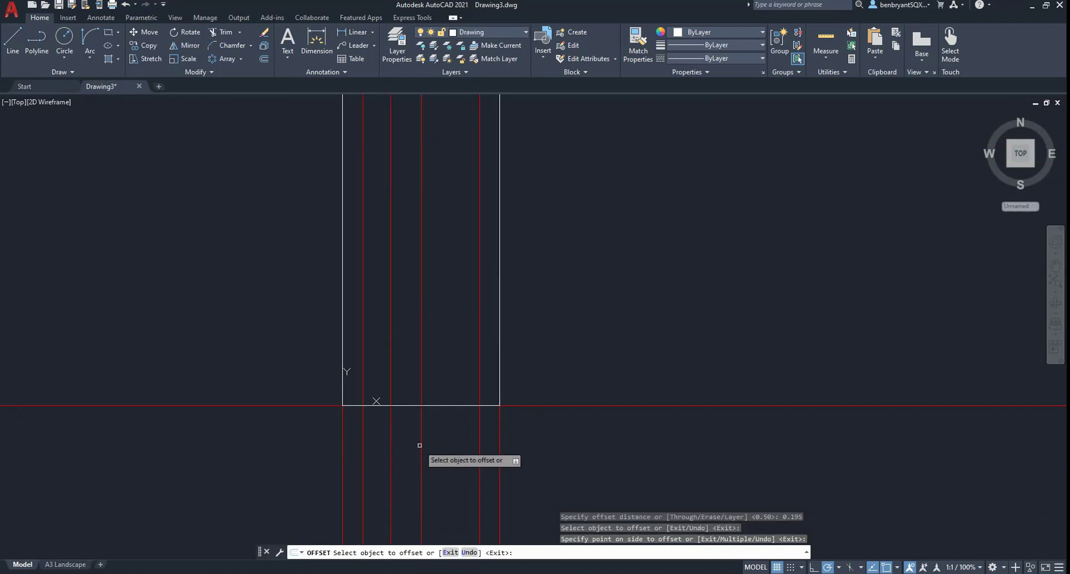
click(419, 445)
click(443, 434)
key(alt+Tab)
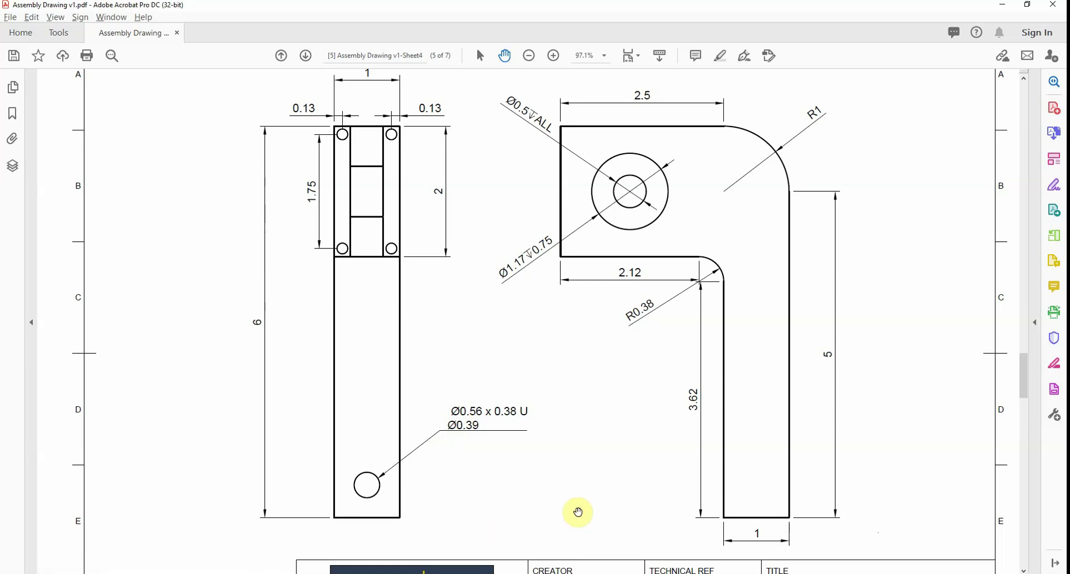
Step: Scroll the reference sheet to show the 'AUTOCAD 30 DAY CHALLENGE - DAY 28' title block
scroll(601, 499, down, 1)
drag(1027, 382, 1026, 394)
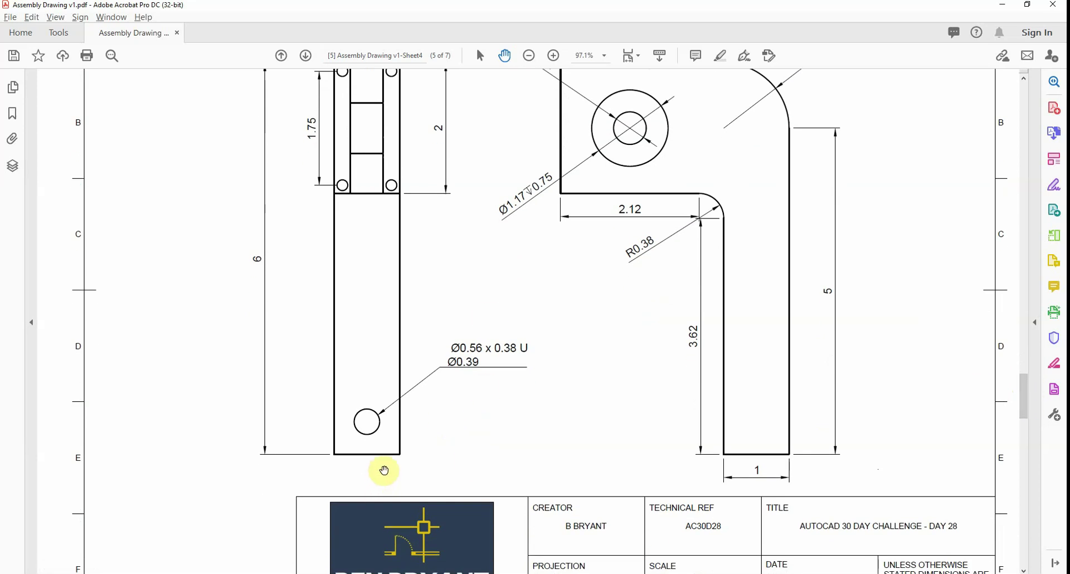
Step: Offset the bottom horizontal construction line 0.75 upward
key(alt+Tab)
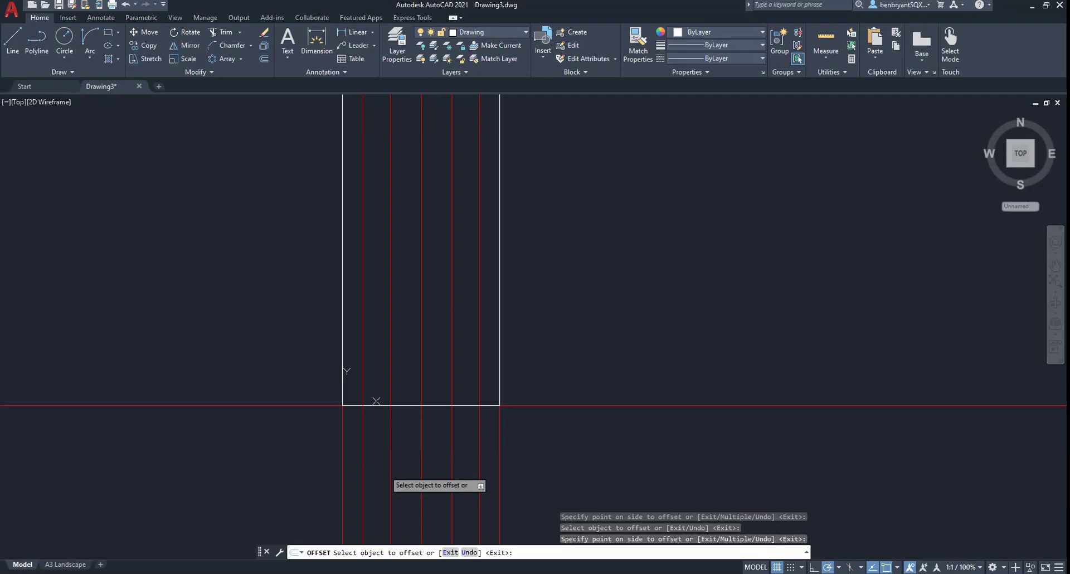
key(Escape)
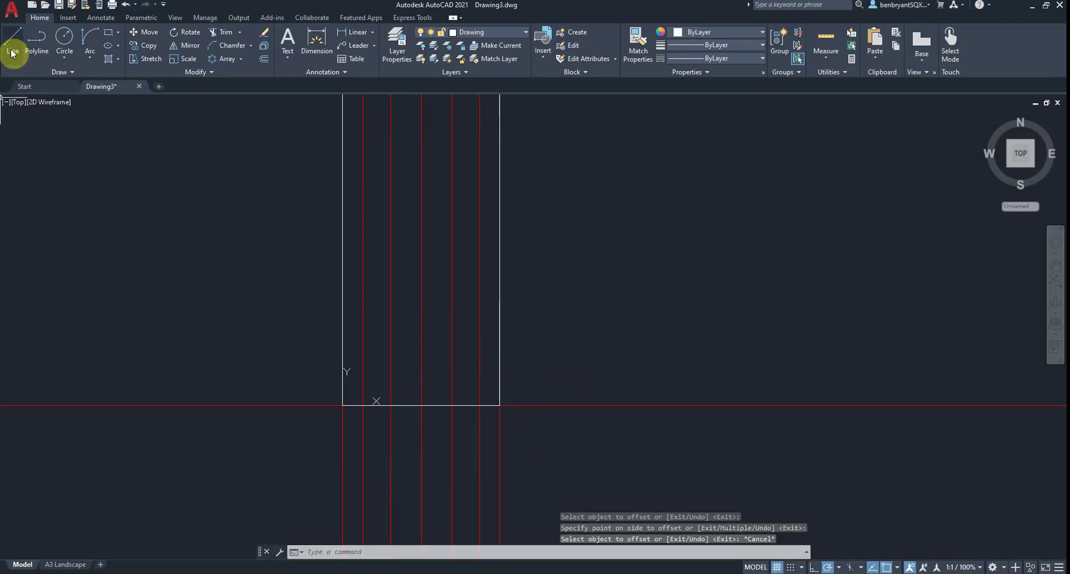
text(offset)
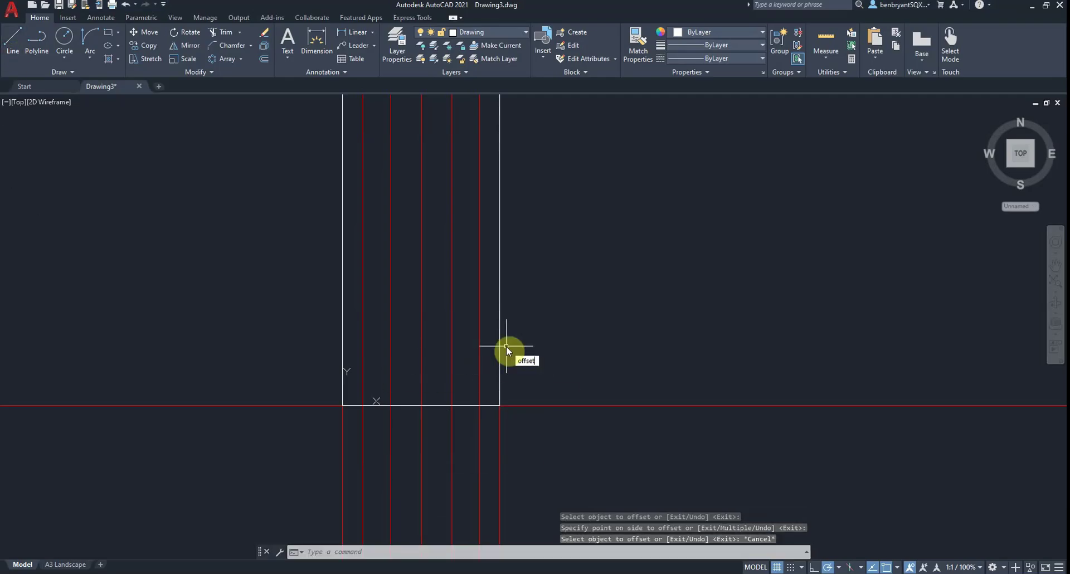
key(Return)
text(0.7)
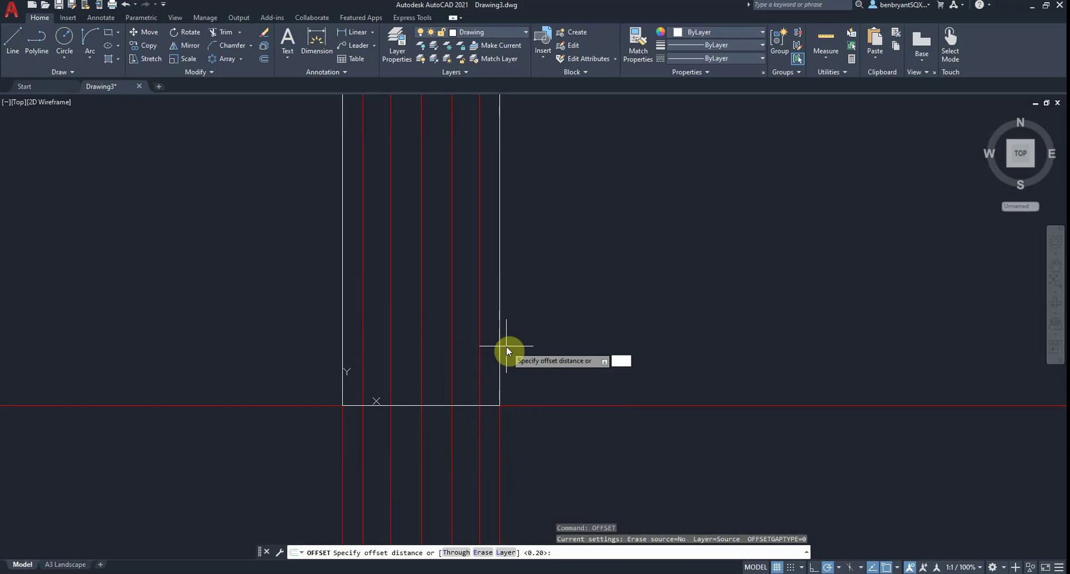
text(5)
key(Return)
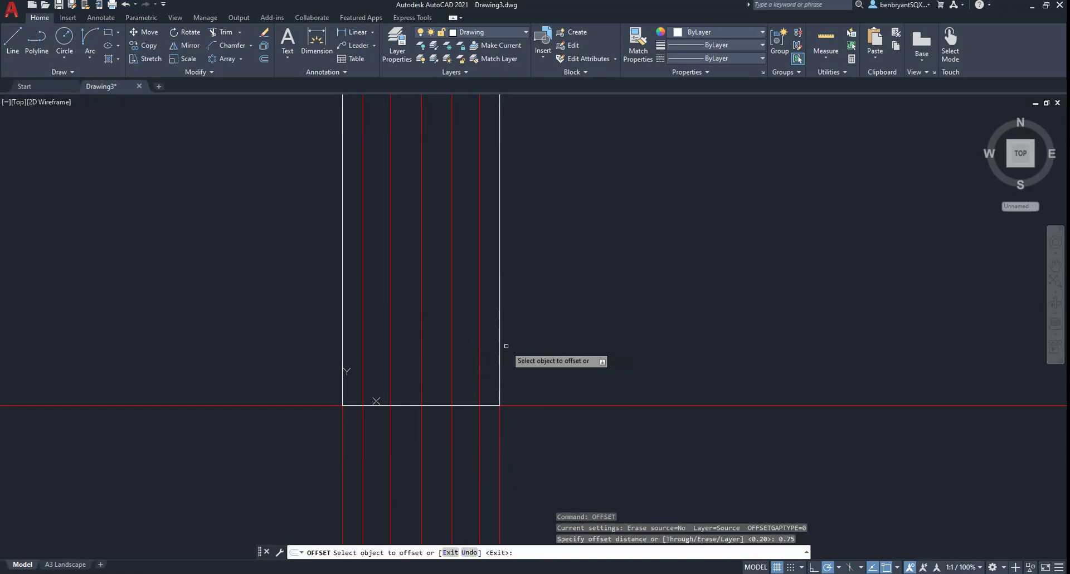
click(591, 405)
click(568, 341)
key(Escape)
Step: Draw a Ø0.39 circle at the construction-line intersection for the bottom hole
click(66, 39)
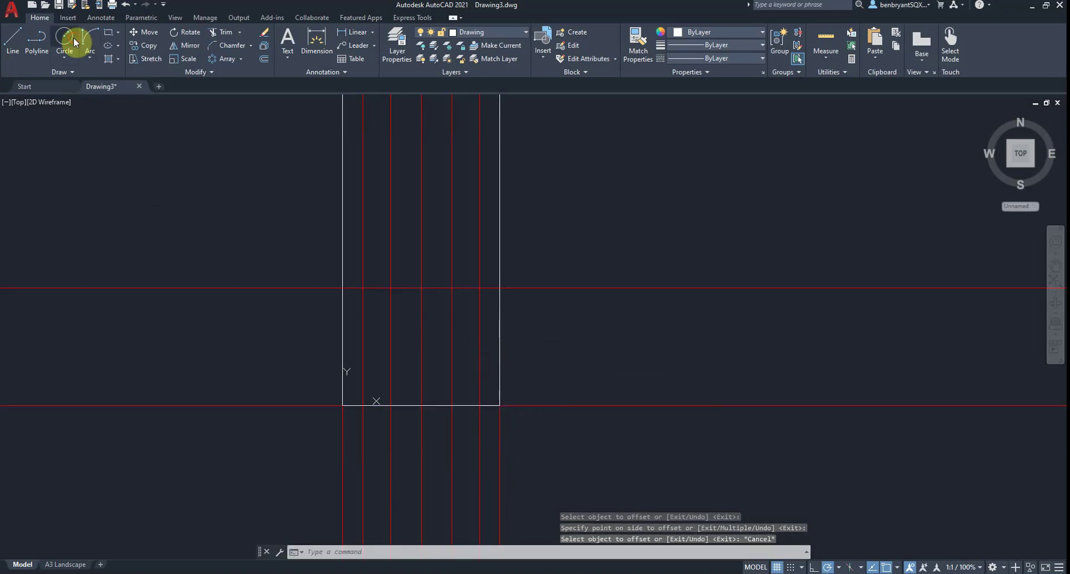
click(421, 288)
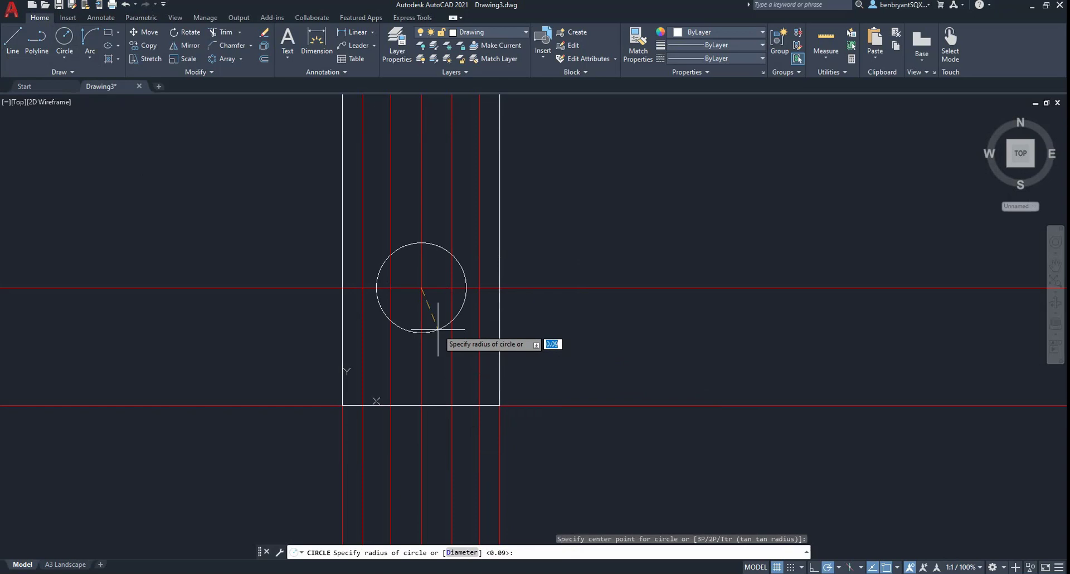
text(0.)
key(Return)
text(0.)
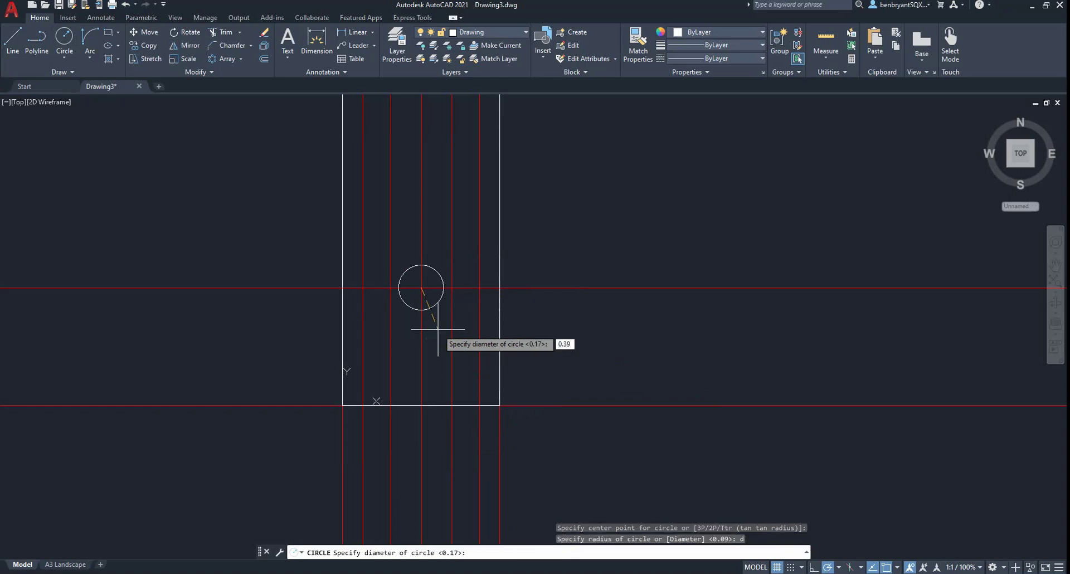
text(39)
key(Return)
key(Escape)
Step: Offset the vertical construction line 2 units to the right
scroll(592, 296, down, 4)
middle_drag(621, 275, 488, 425)
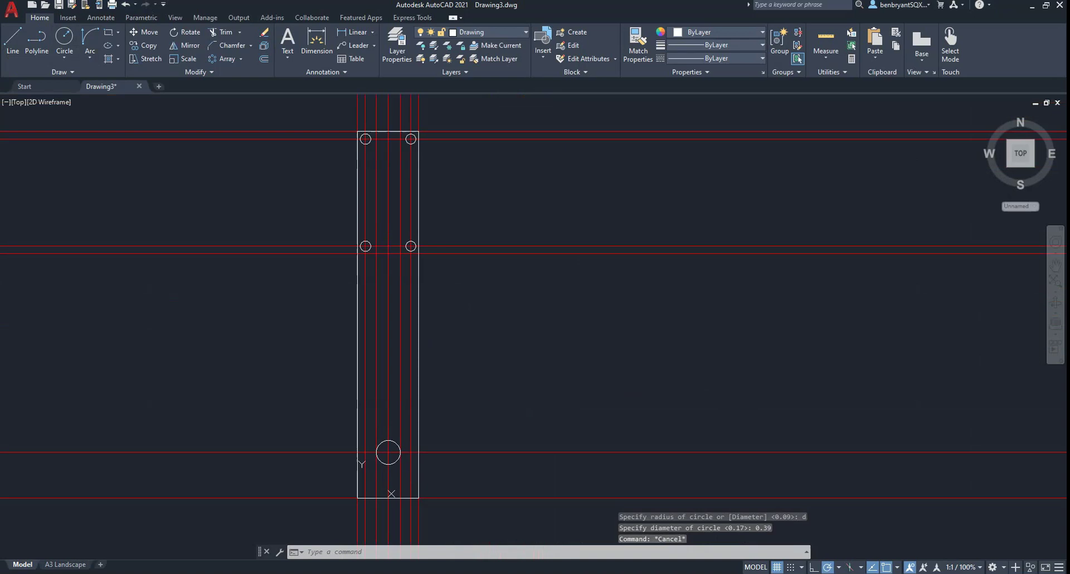
middle_drag(486, 380, 401, 359)
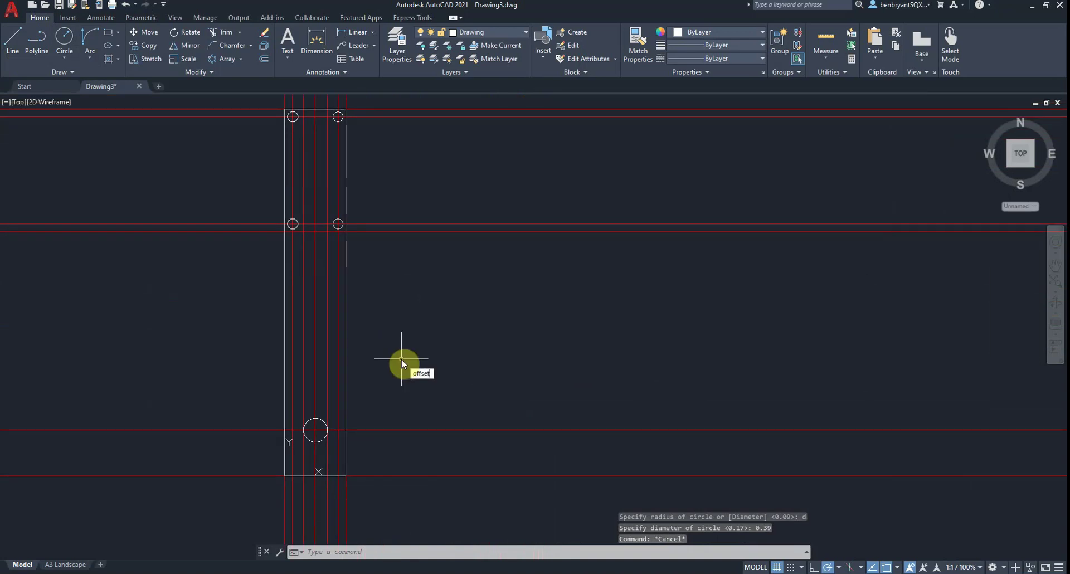
key(Return)
text(2)
key(Return)
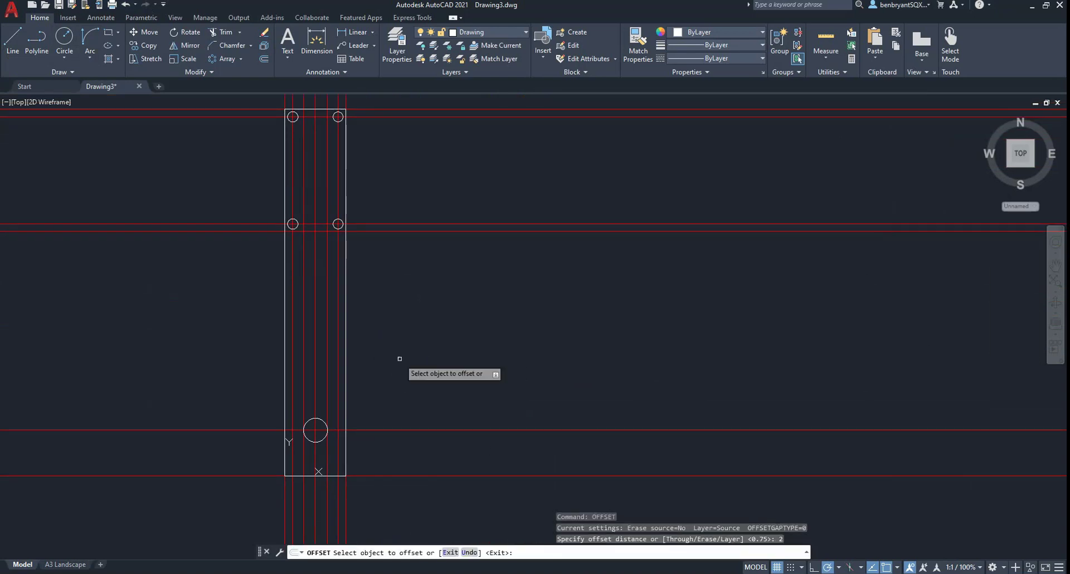
click(344, 497)
click(476, 500)
Step: Read the side view's top dimensions on the PDF, then return to AutoCAD
key(alt+Tab)
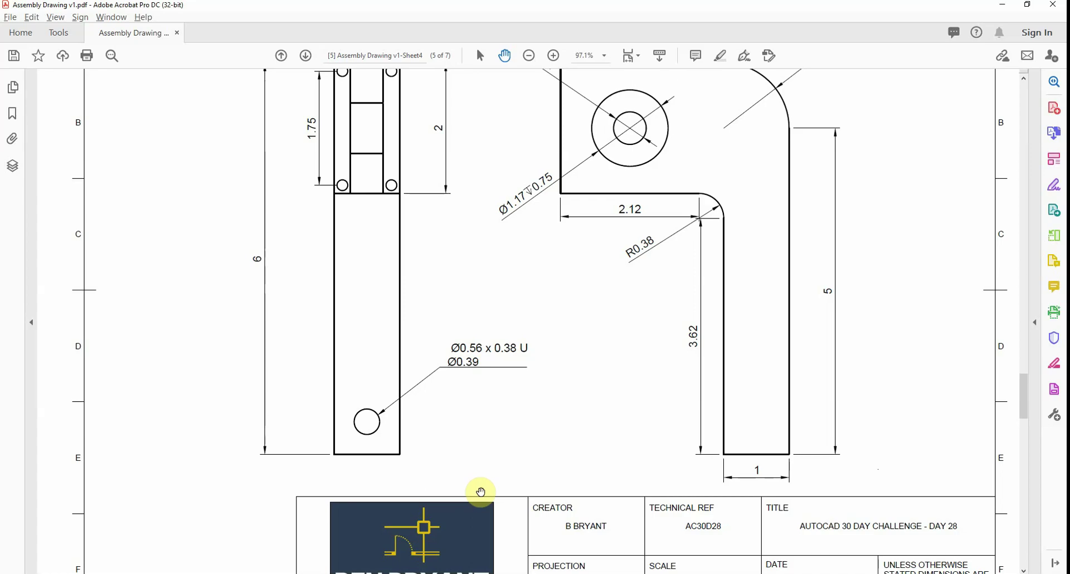
scroll(574, 368, up, 3)
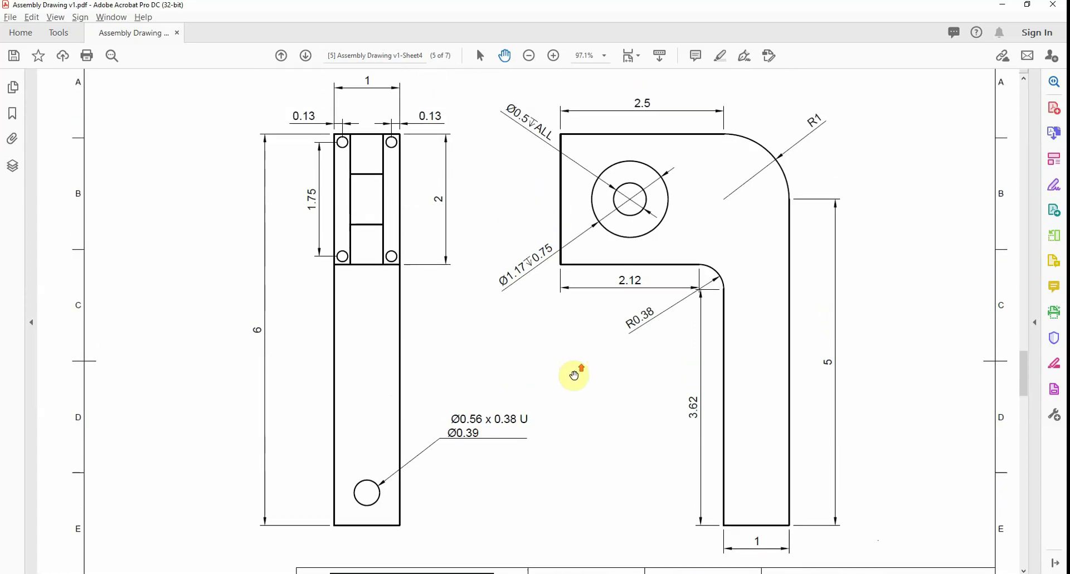
scroll(570, 381, up, 1)
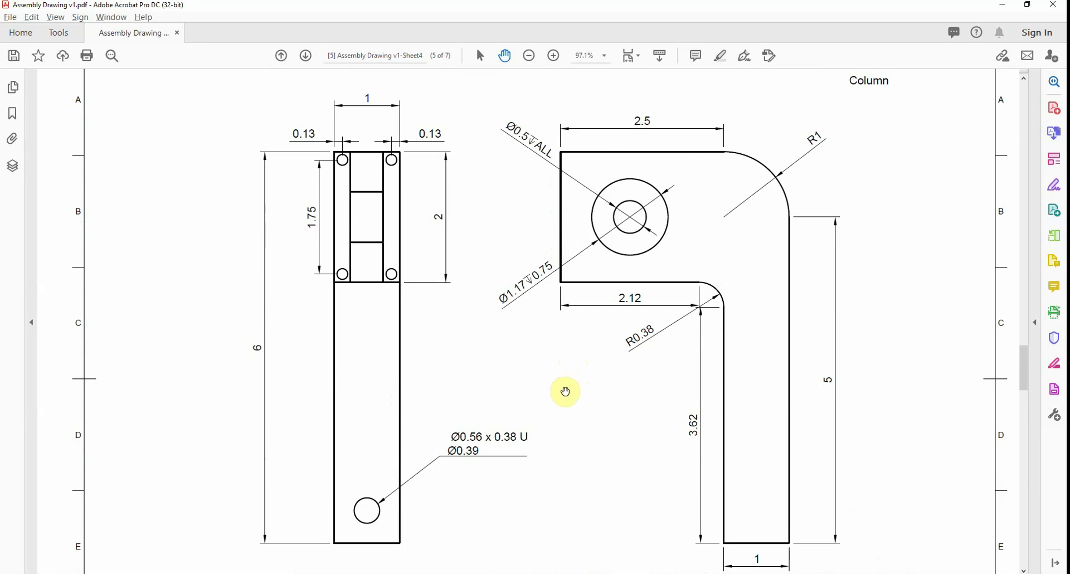
key(alt+Tab)
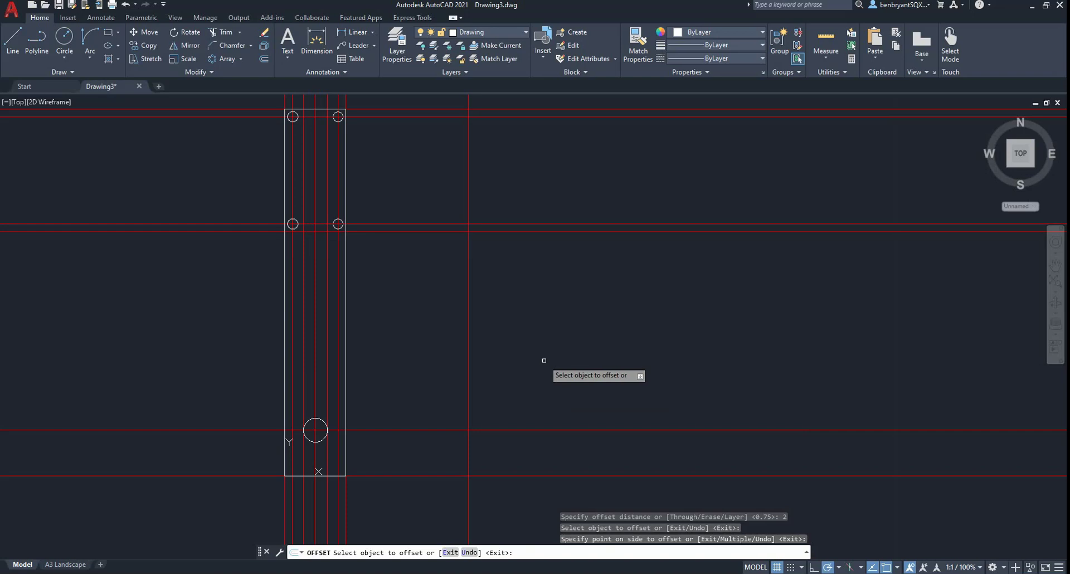
Step: Offset the vertical line 3 units to the right
key(Return)
text(3)
key(Return)
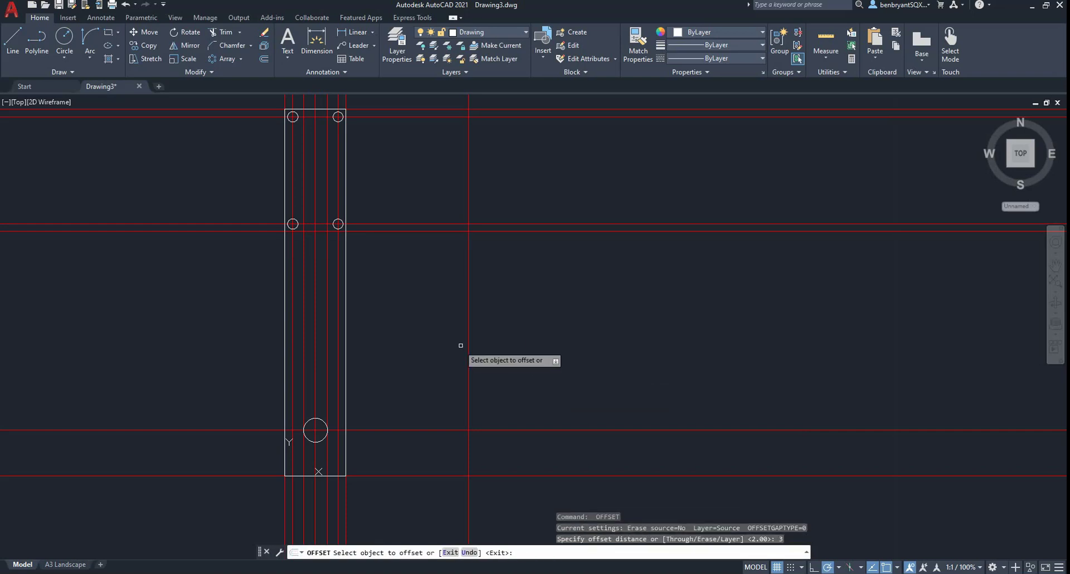
click(467, 346)
click(538, 345)
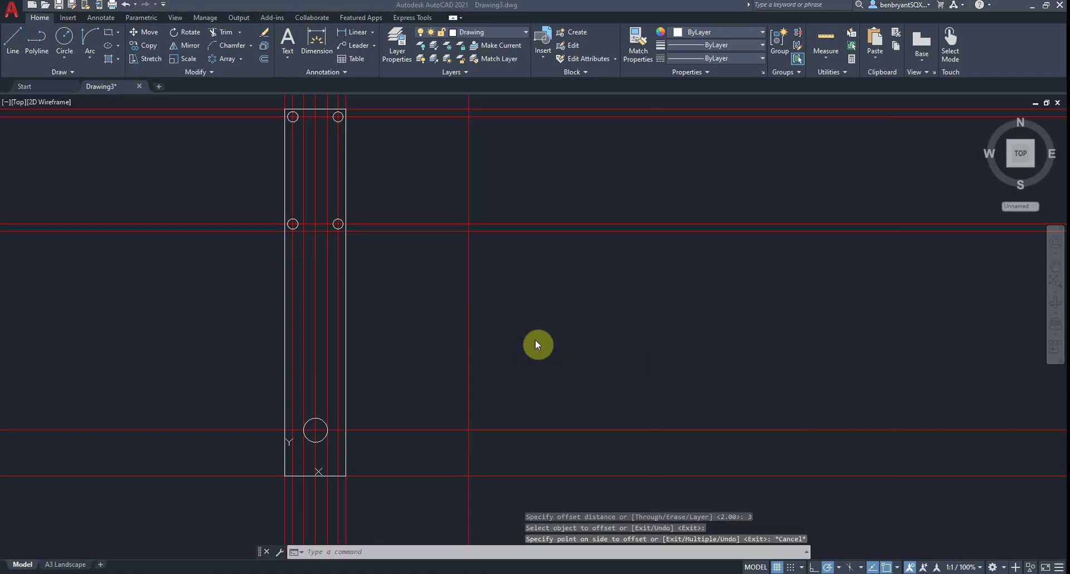
key(alt+Tab)
key(alt+Tab)
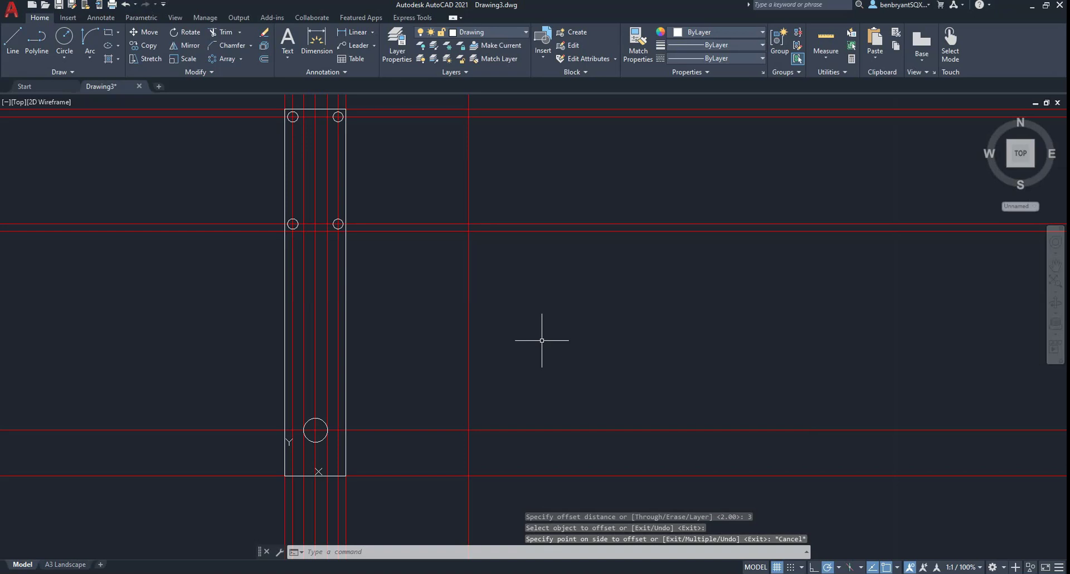
Step: Offset the right vertical line 1 unit to its left
key(Return)
text(3.5)
key(Return)
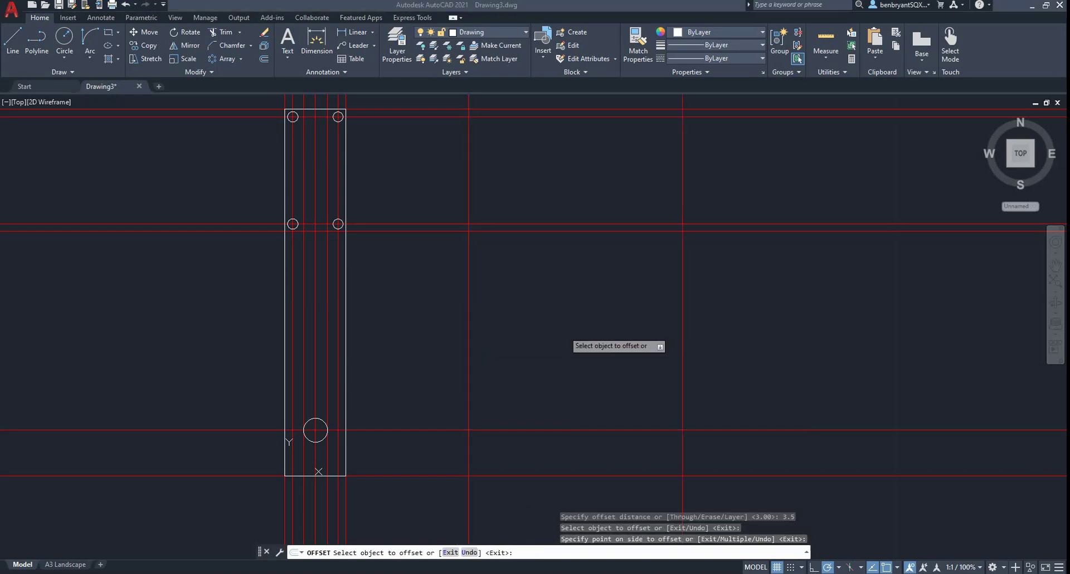
key(alt+Tab)
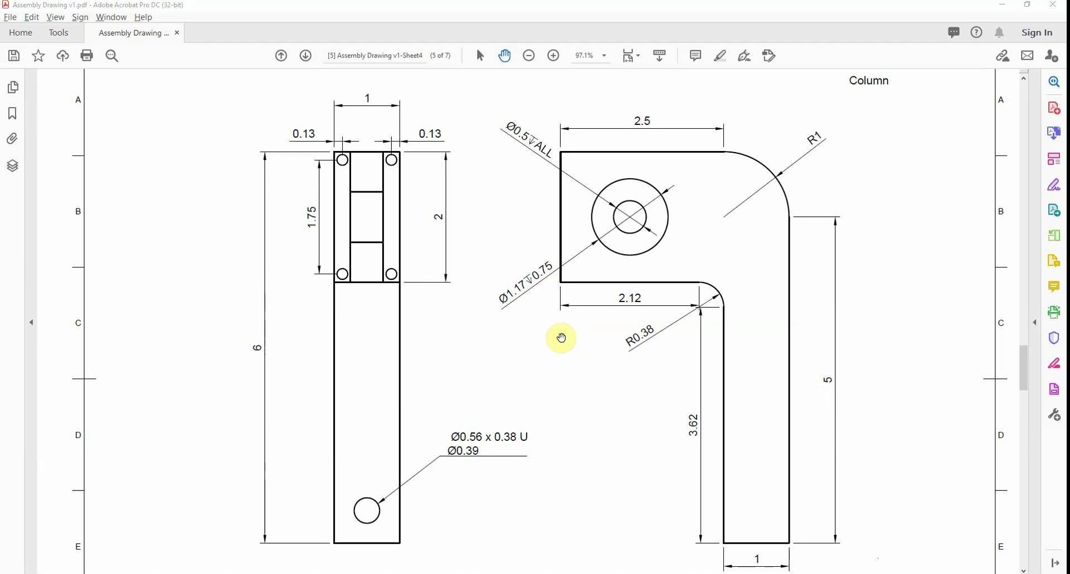
key(alt+Tab)
key(Return)
key(Return)
text(1)
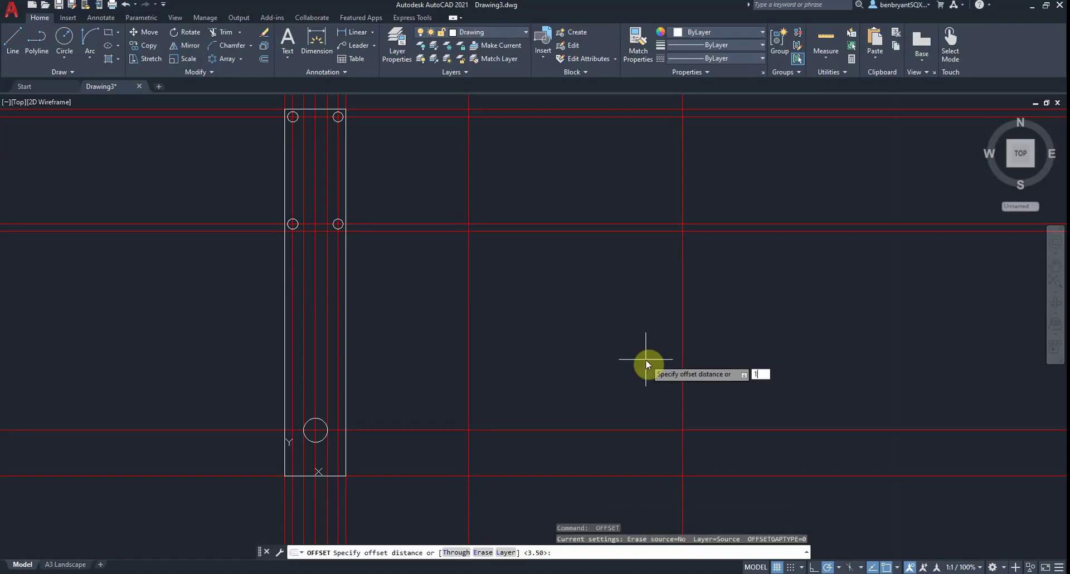
key(Return)
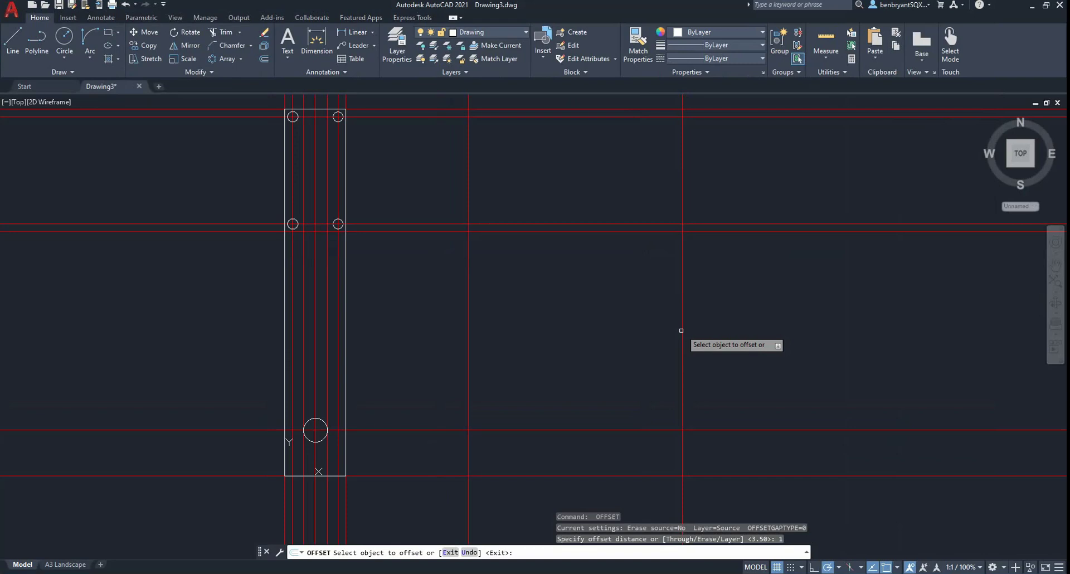
click(681, 330)
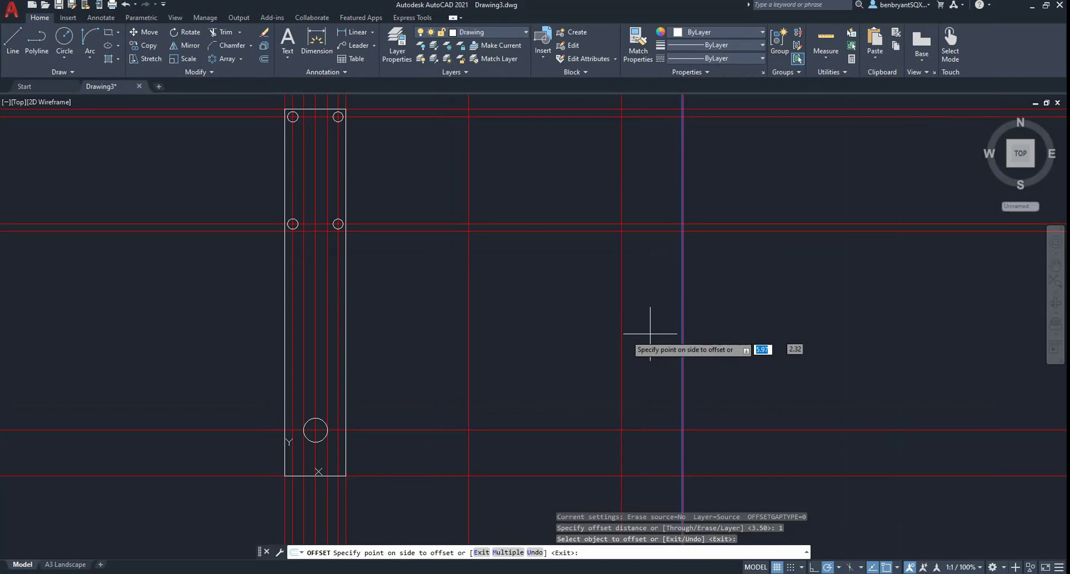
click(630, 340)
key(alt+Tab)
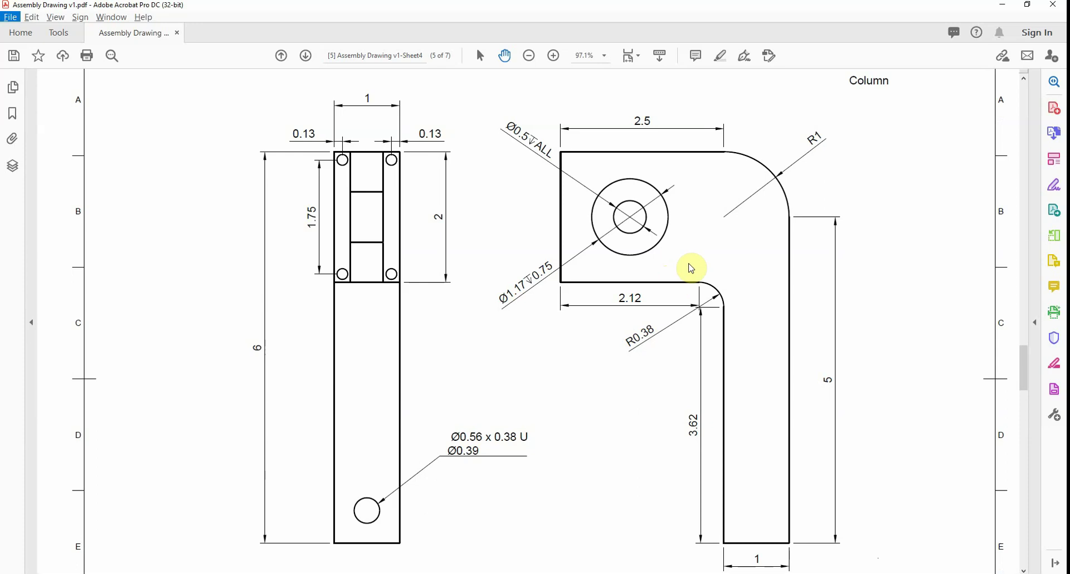
key(alt+Tab)
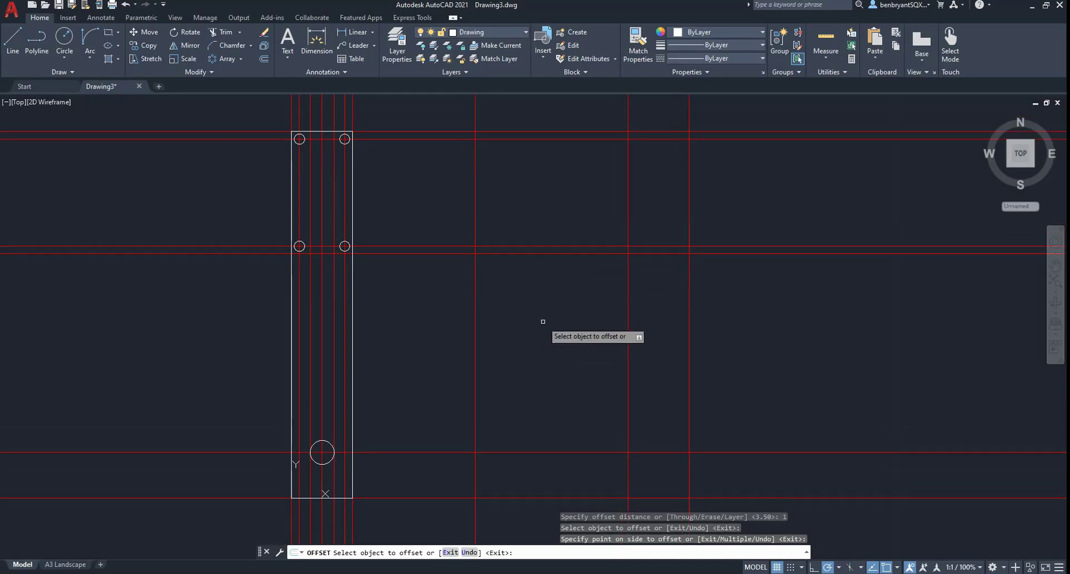
Step: Draw the side view's top edge and outer edge along the construction lines
middle_drag(536, 179, 534, 287)
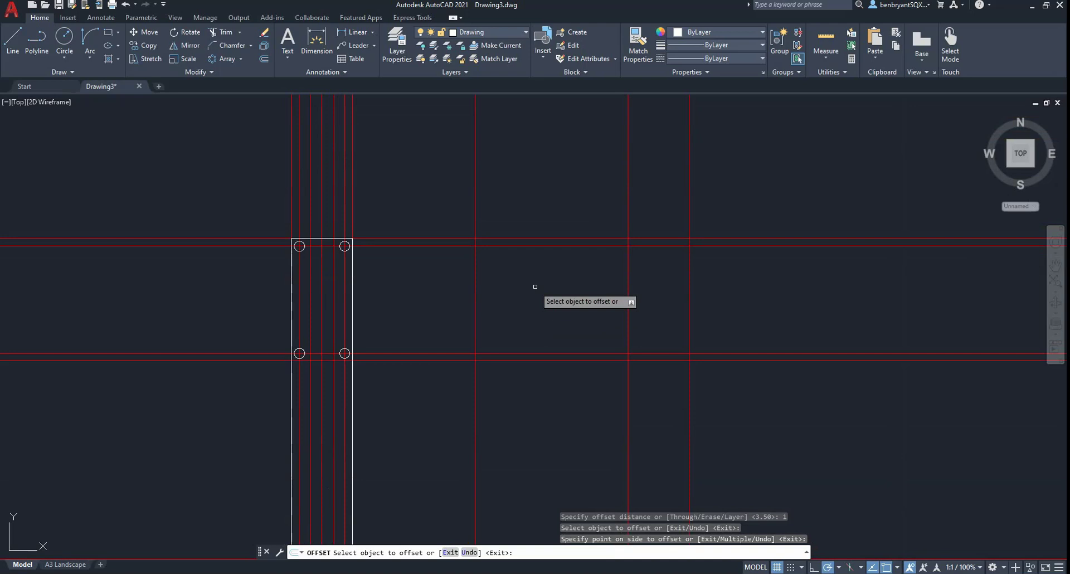
click(22, 42)
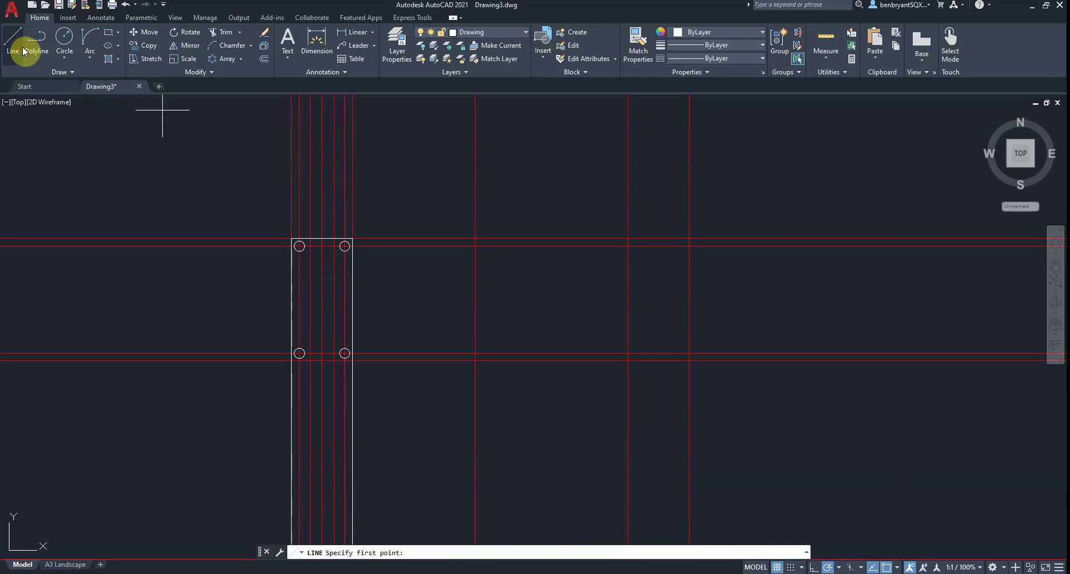
click(476, 239)
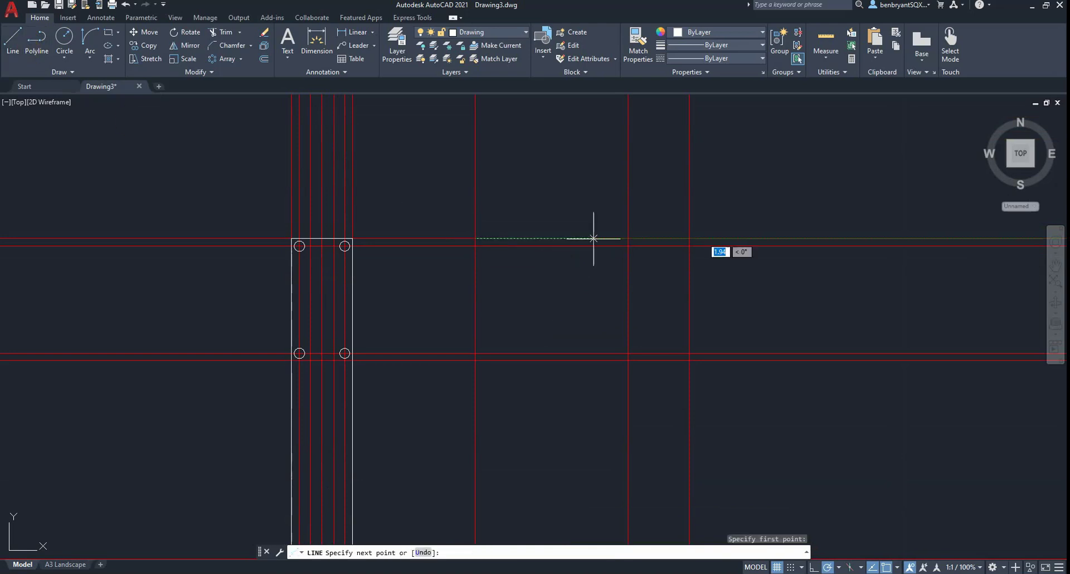
click(628, 238)
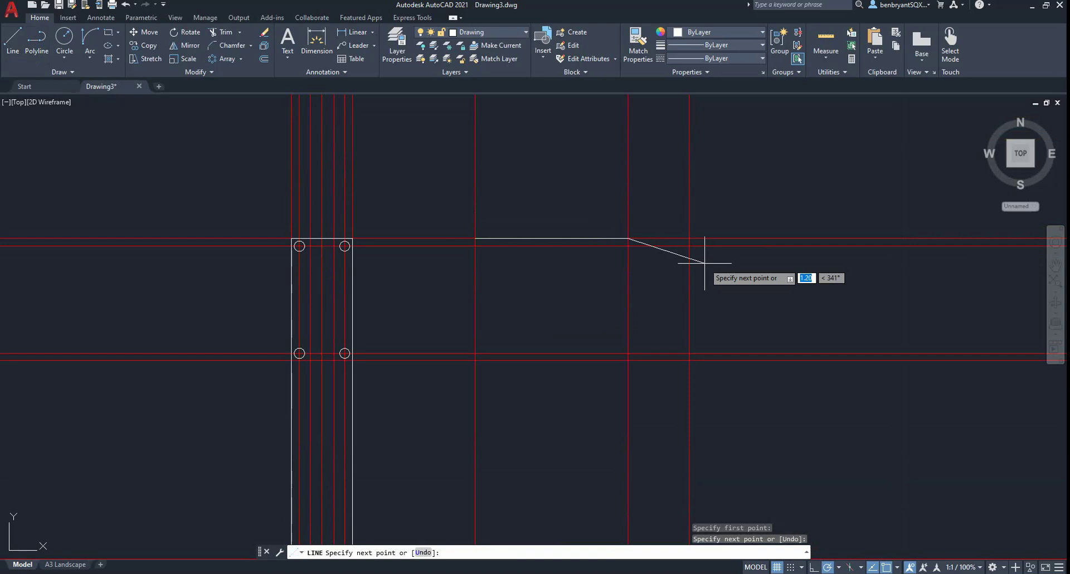
click(690, 239)
mouse_move(689, 249)
middle_down()
mouse_move(657, 166)
mouse_move(645, 87)
middle_up()
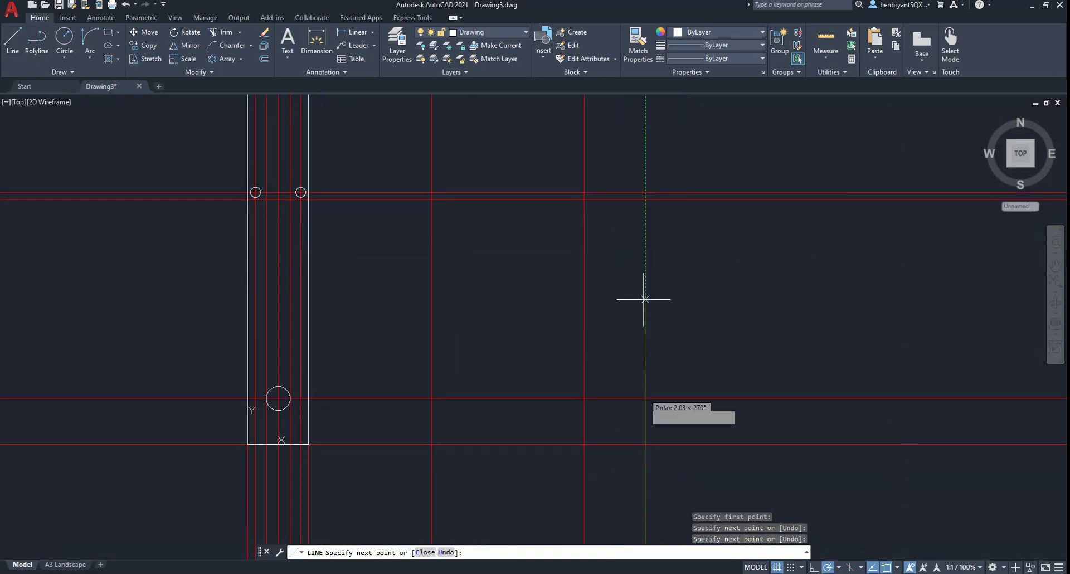
click(645, 444)
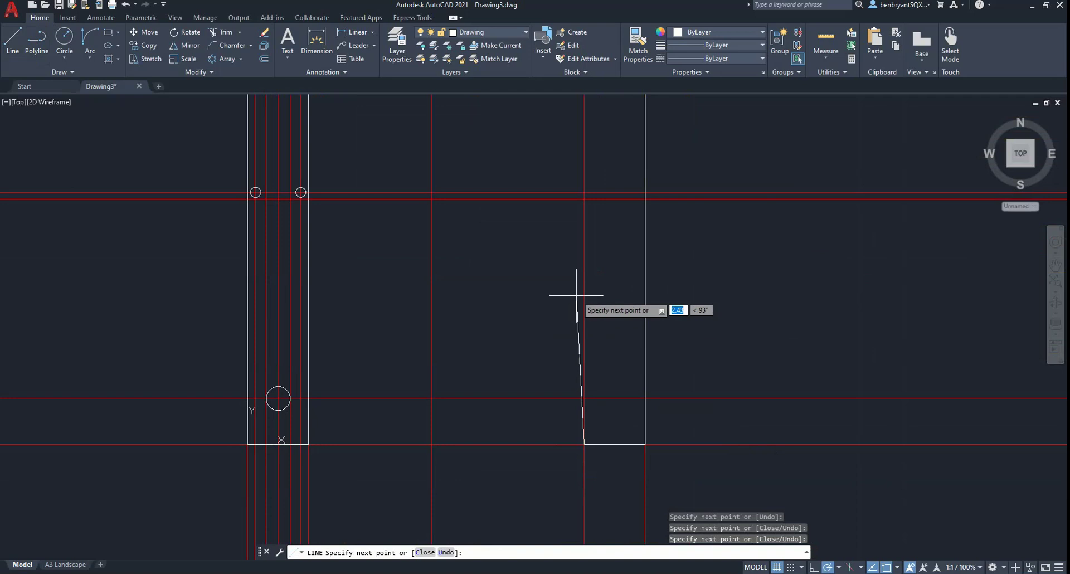
Step: Finish the L outline with the inner horizontal edge and a closing edge to the start
key(alt+Tab)
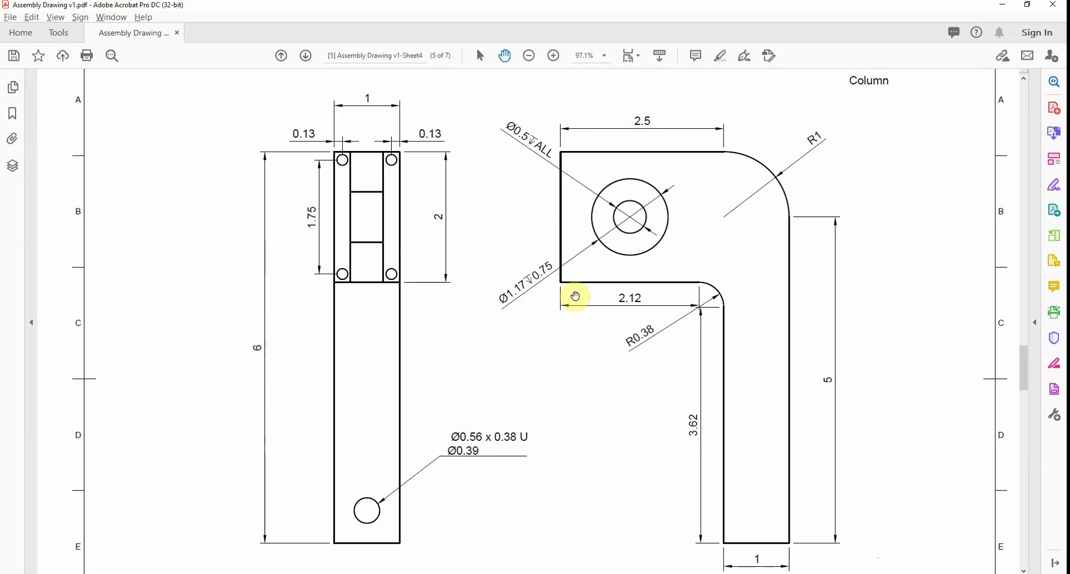
key(alt+Tab)
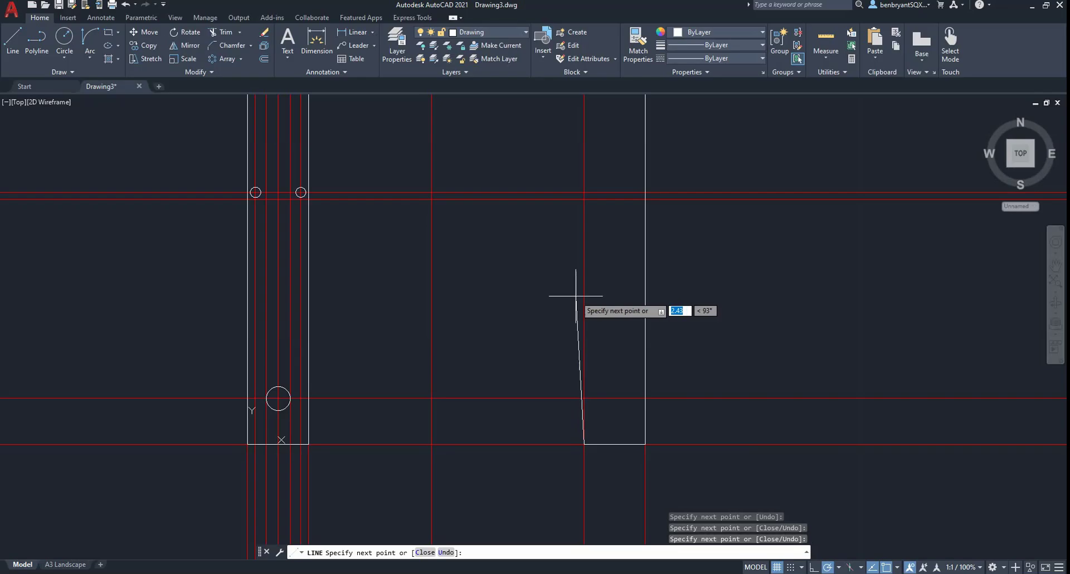
mouse_move(573, 298)
middle_down()
mouse_move(573, 282)
mouse_move(552, 360)
middle_up()
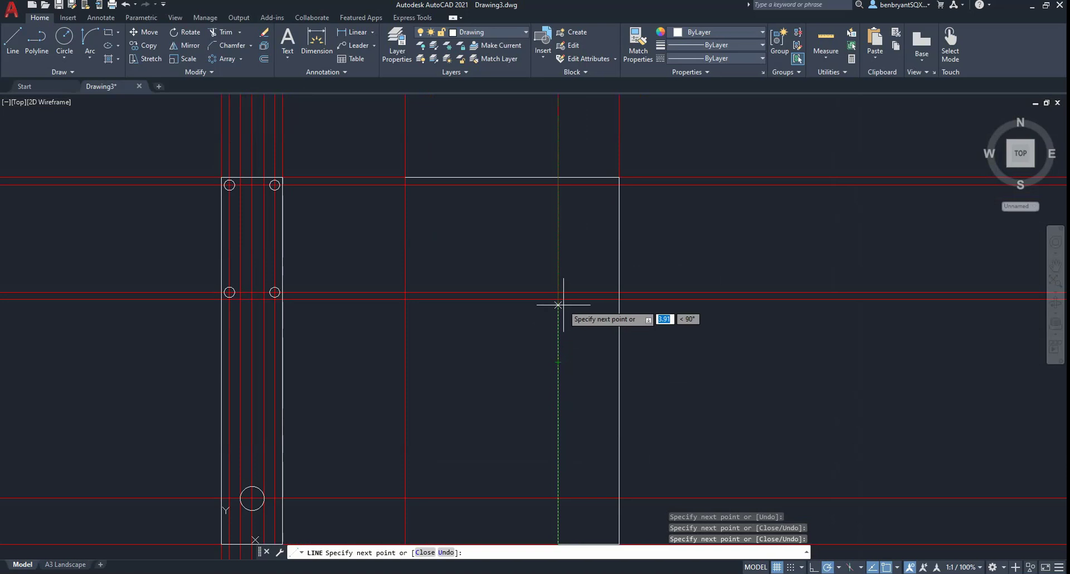
click(405, 299)
click(397, 173)
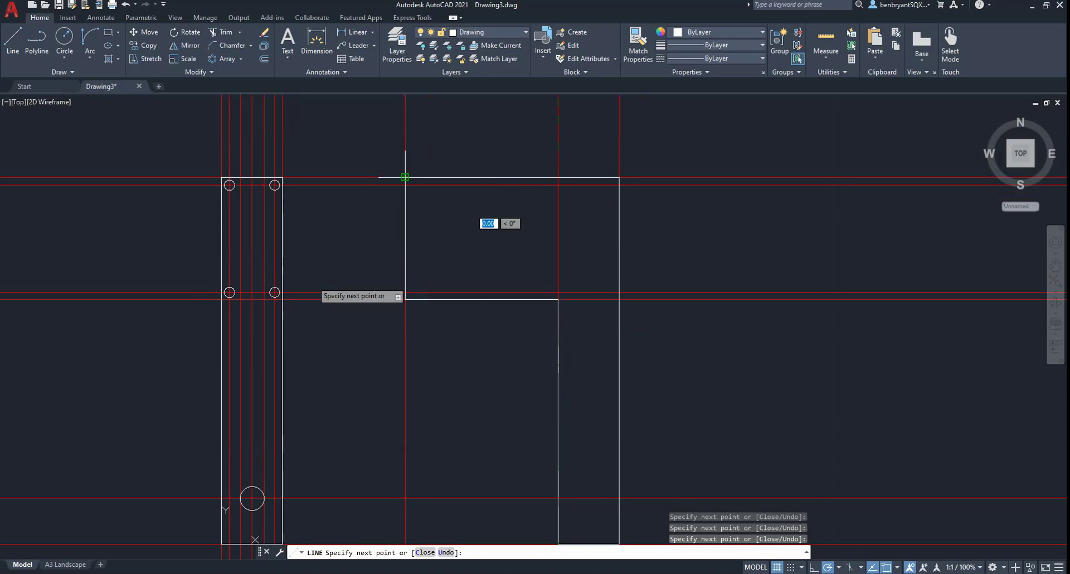
key(Return)
key(Return)
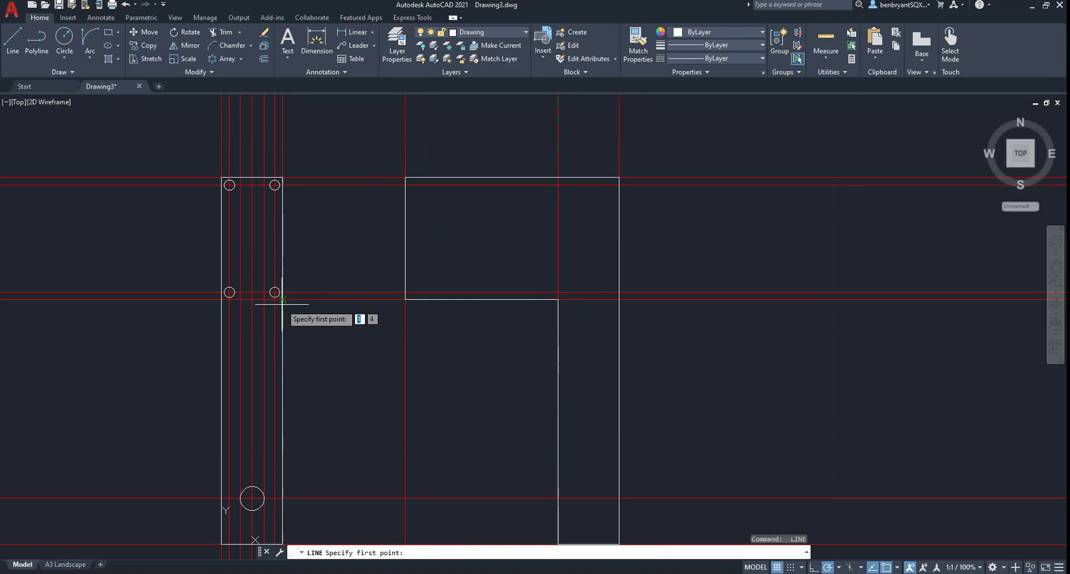
click(207, 299)
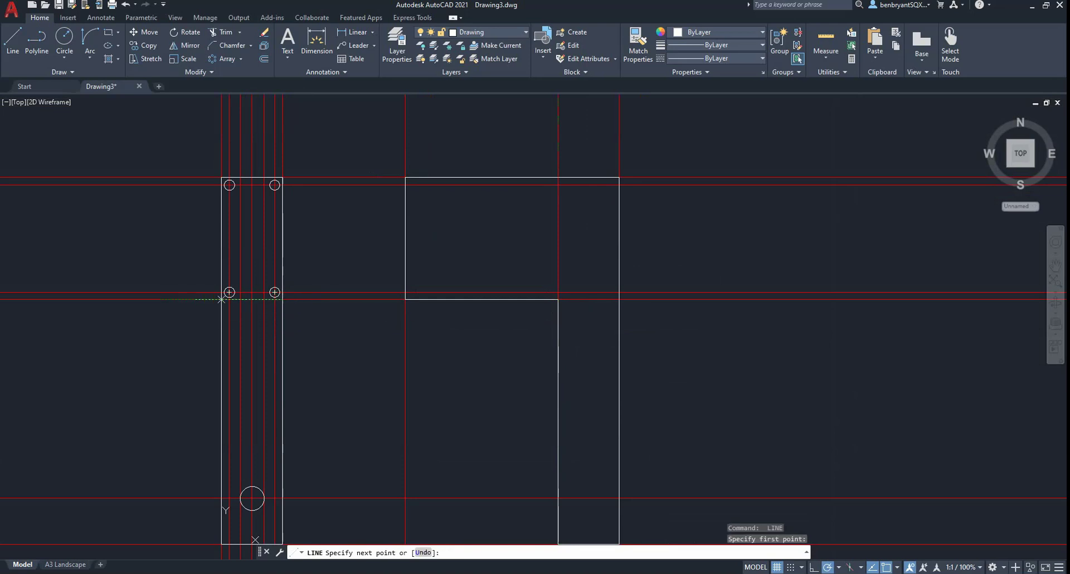
key(Escape)
text(fi)
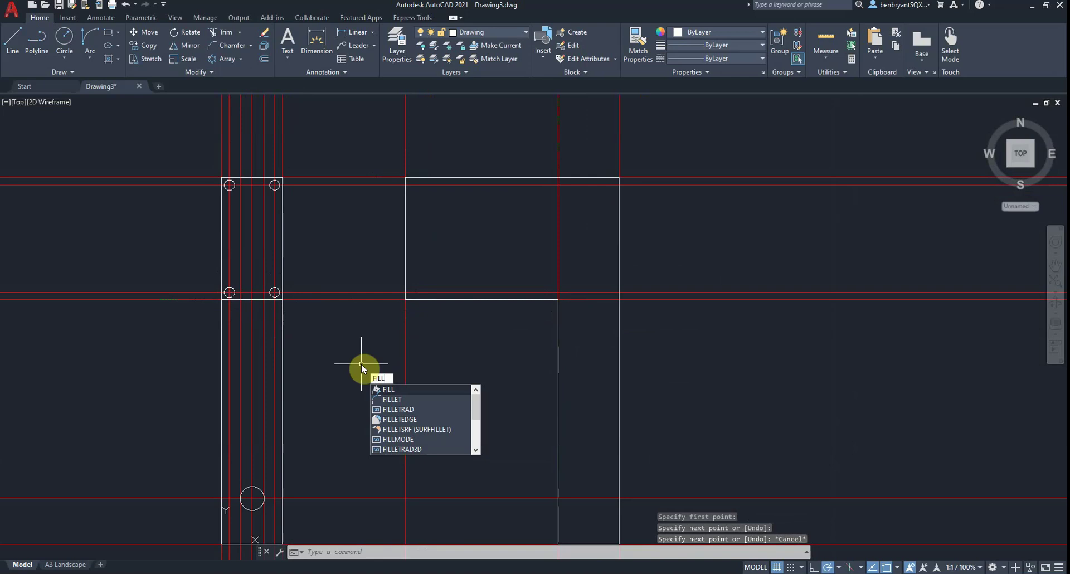
Step: Fillet the side view's outer top-right corner with radius 1
key(Return)
key(alt+Tab)
key(alt+Tab)
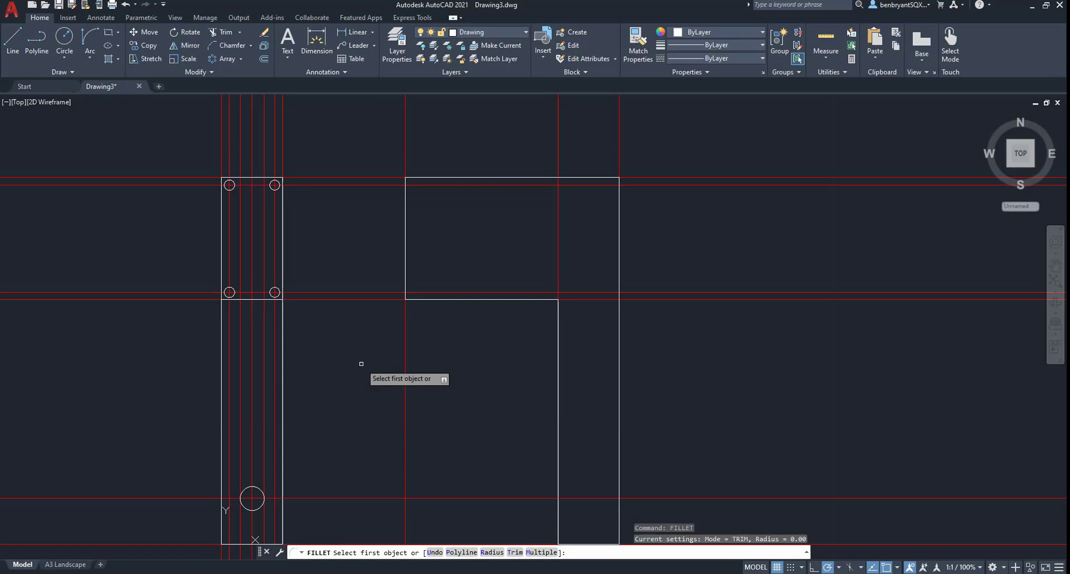
text(r)
key(Return)
text(1)
key(Return)
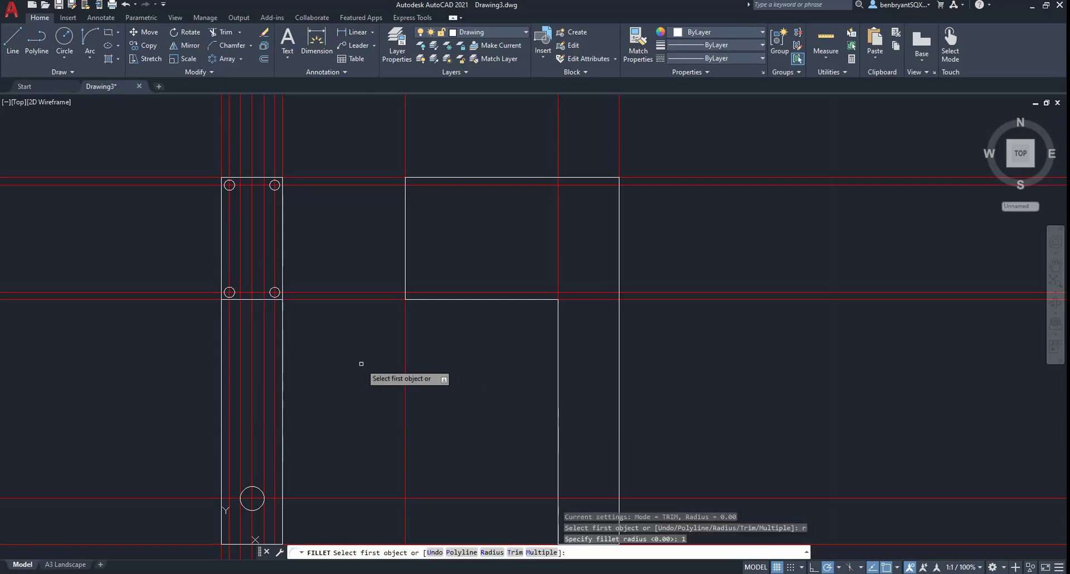
click(580, 177)
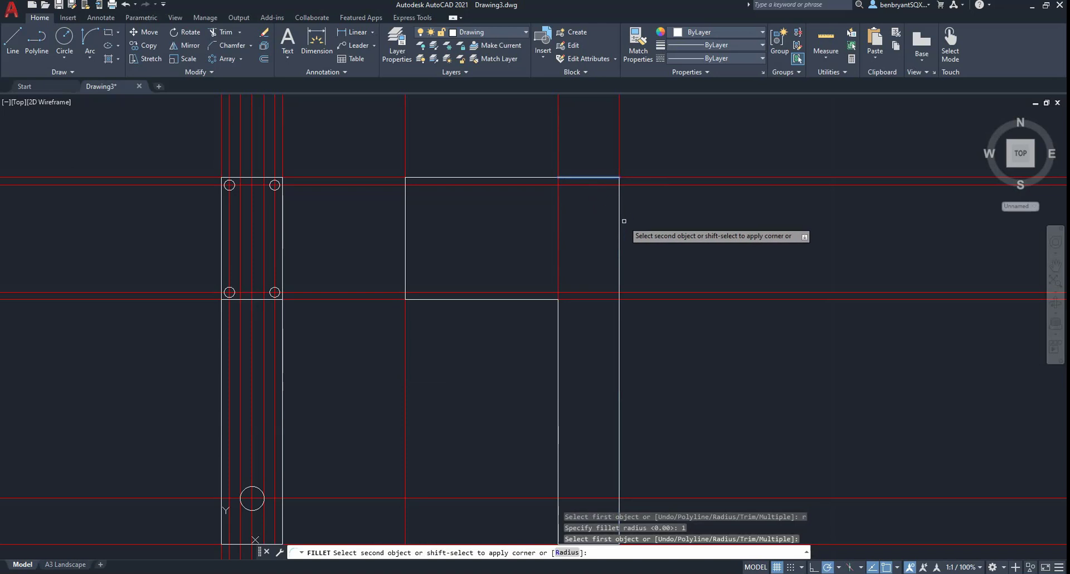
click(617, 229)
Step: Fillet the inner corner with radius 0.38
key(Return)
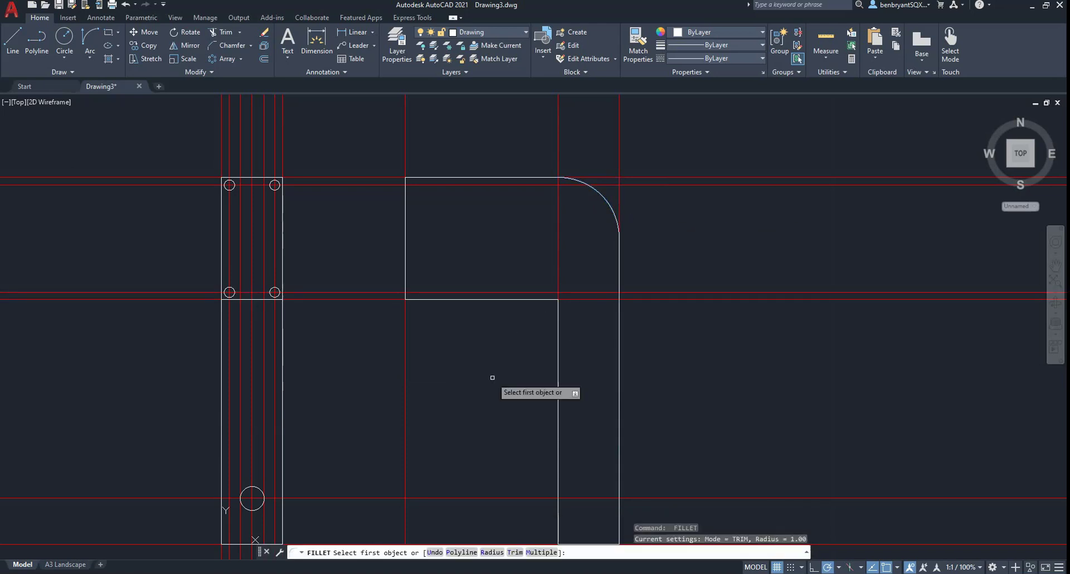
text(r)
key(Return)
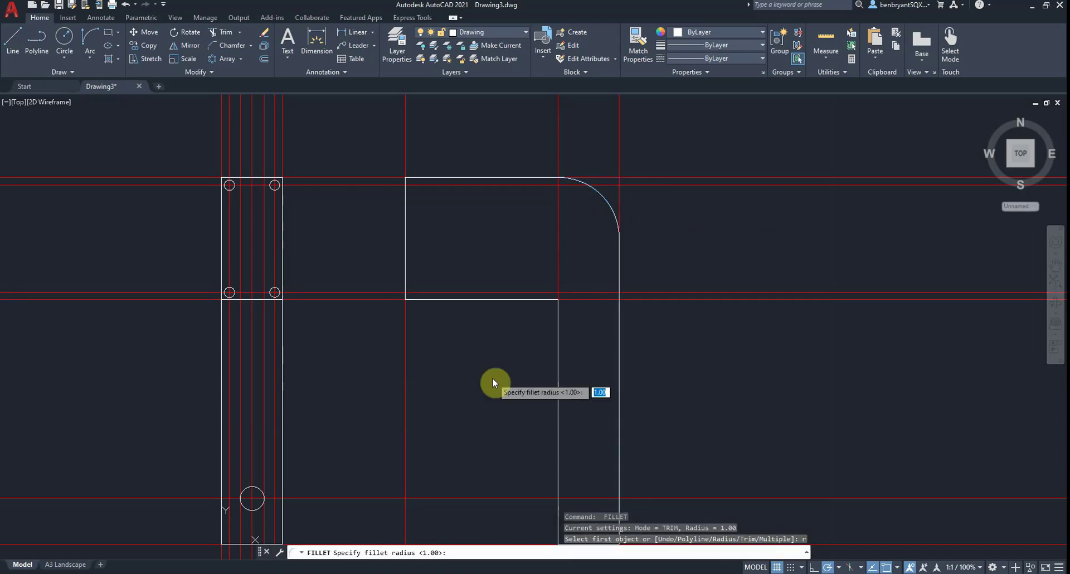
key(alt+Tab)
key(alt+Tab)
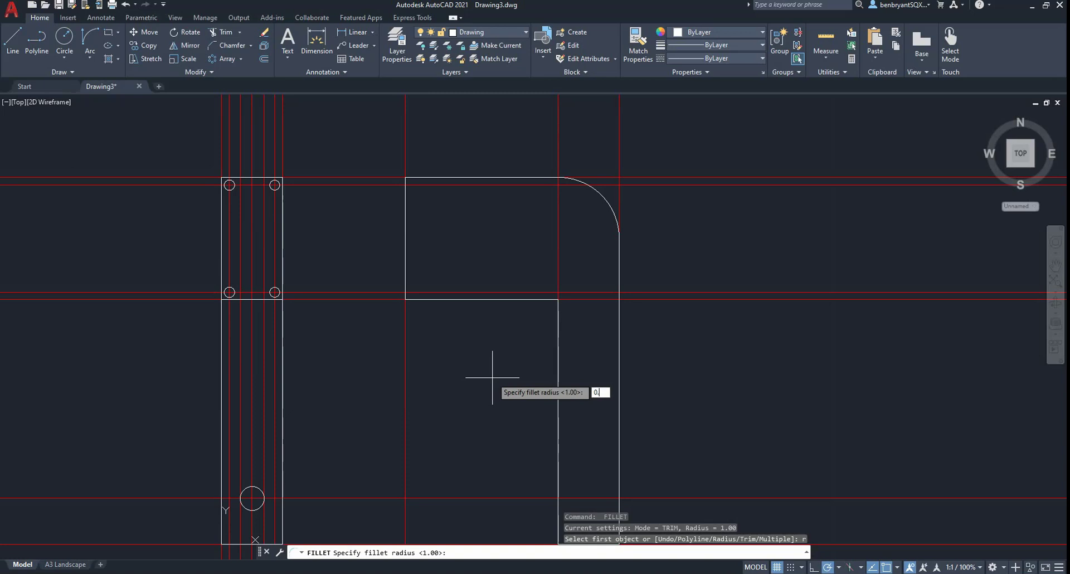
text(0.38)
key(Return)
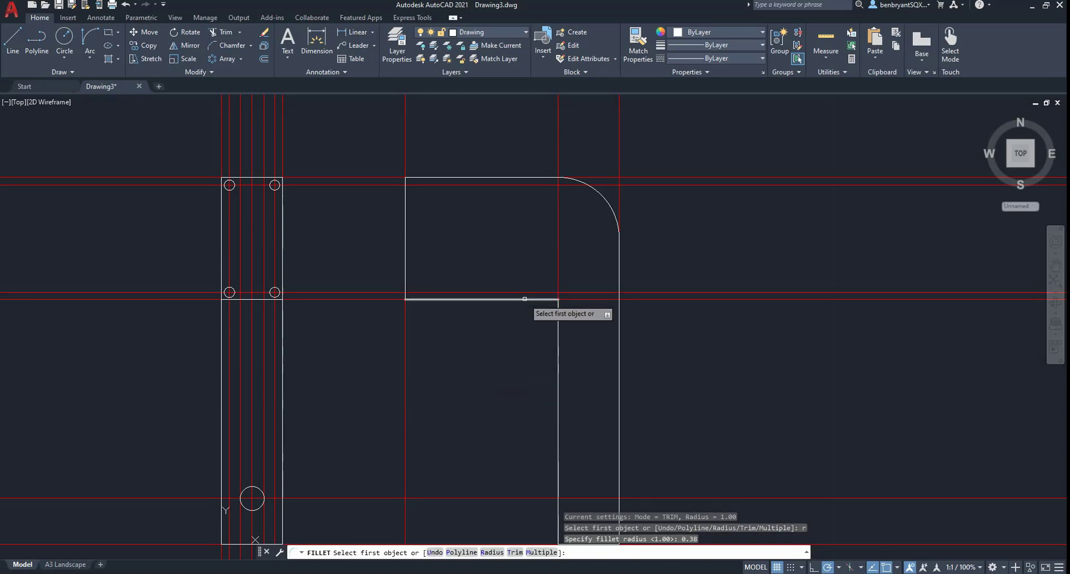
click(528, 299)
click(562, 348)
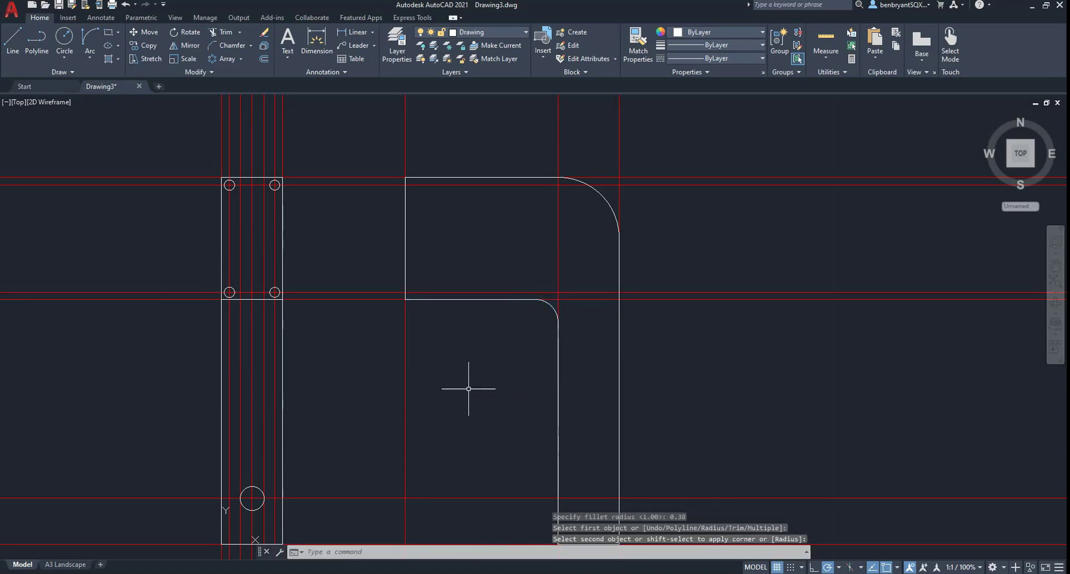
Step: Offset the horizontal construction line 1 unit upward
key(alt+Tab)
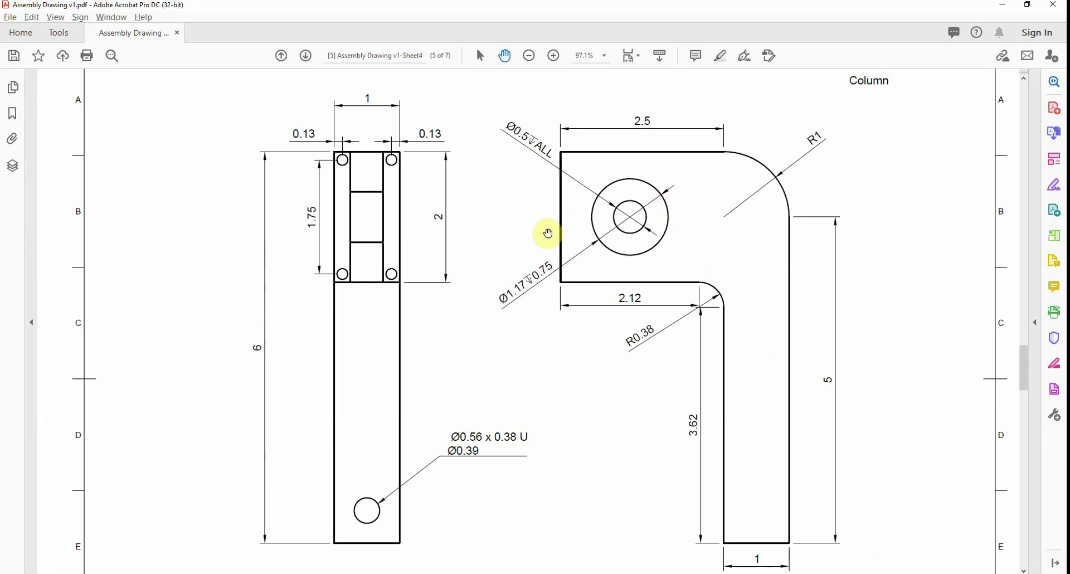
key(alt+Tab)
text(o)
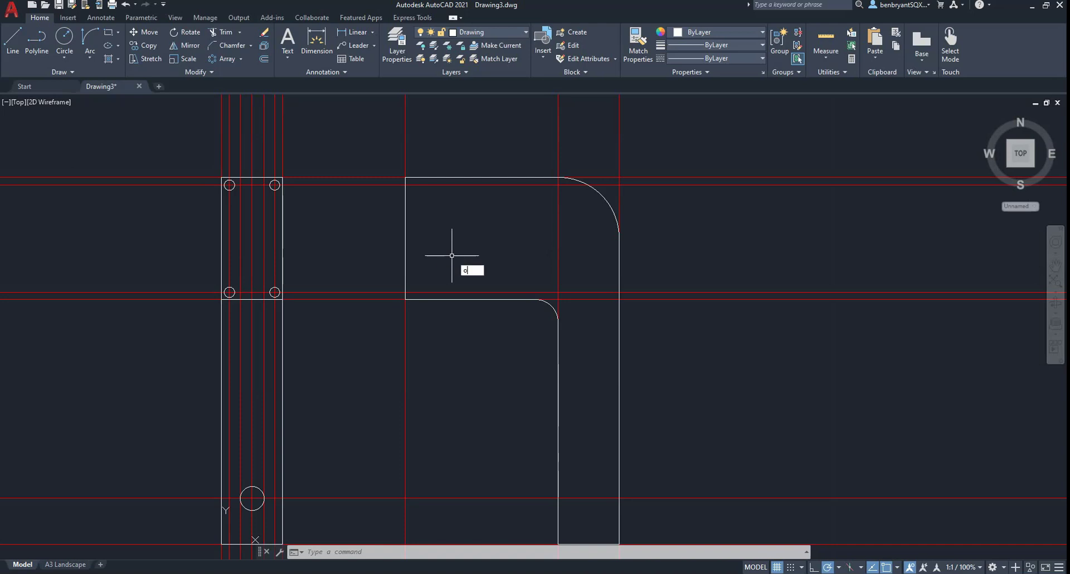
key(Return)
text(1)
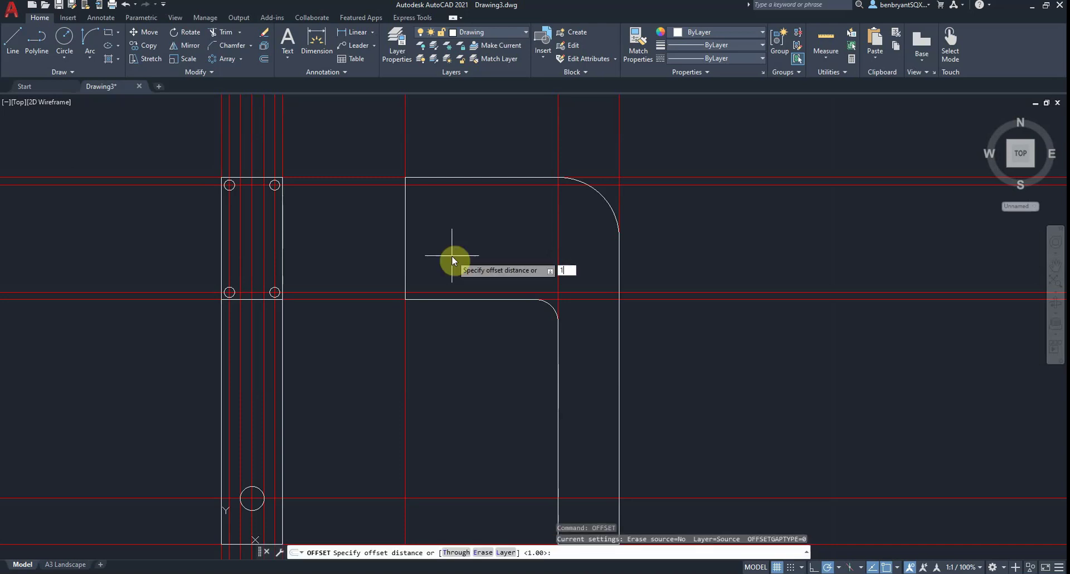
key(Return)
click(354, 299)
click(360, 254)
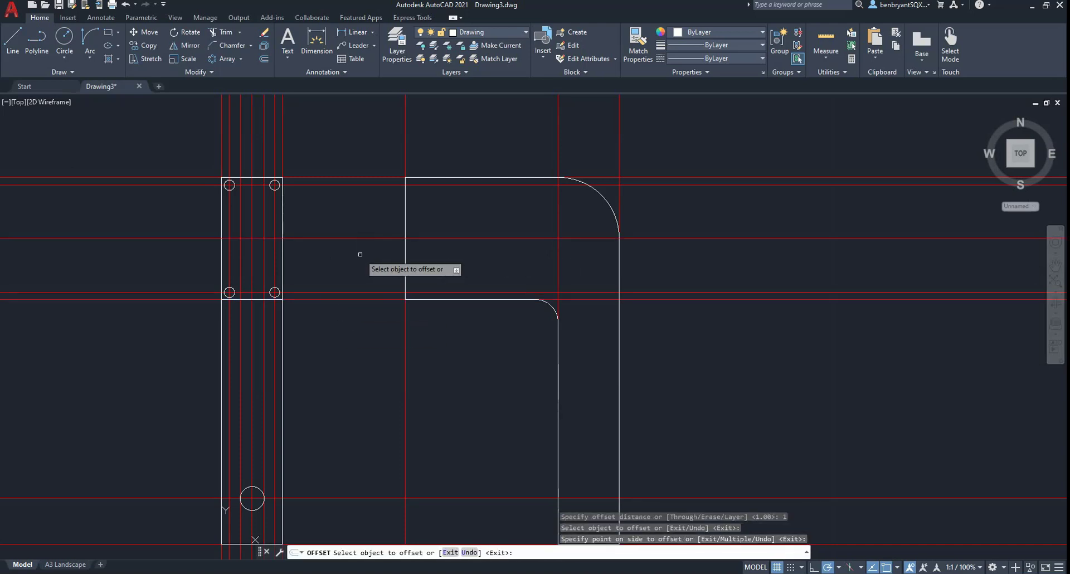
key(alt+Tab)
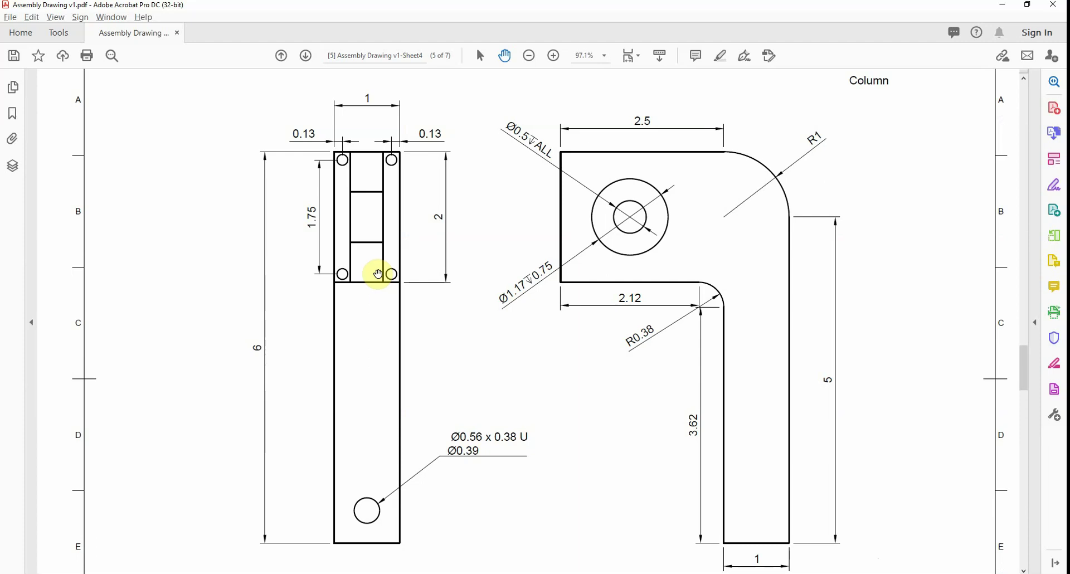
Step: Scroll the PDF to read the side view's Ø0.5 hole with Ø1.17 x 0.75 counterbore
scroll(378, 274, up, 2)
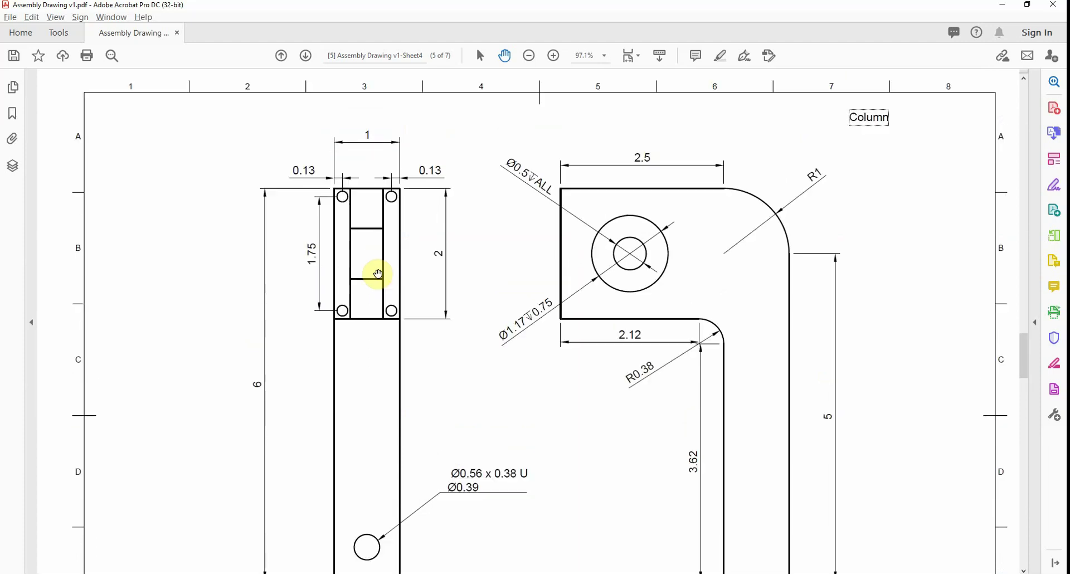
scroll(651, 338, down, 2)
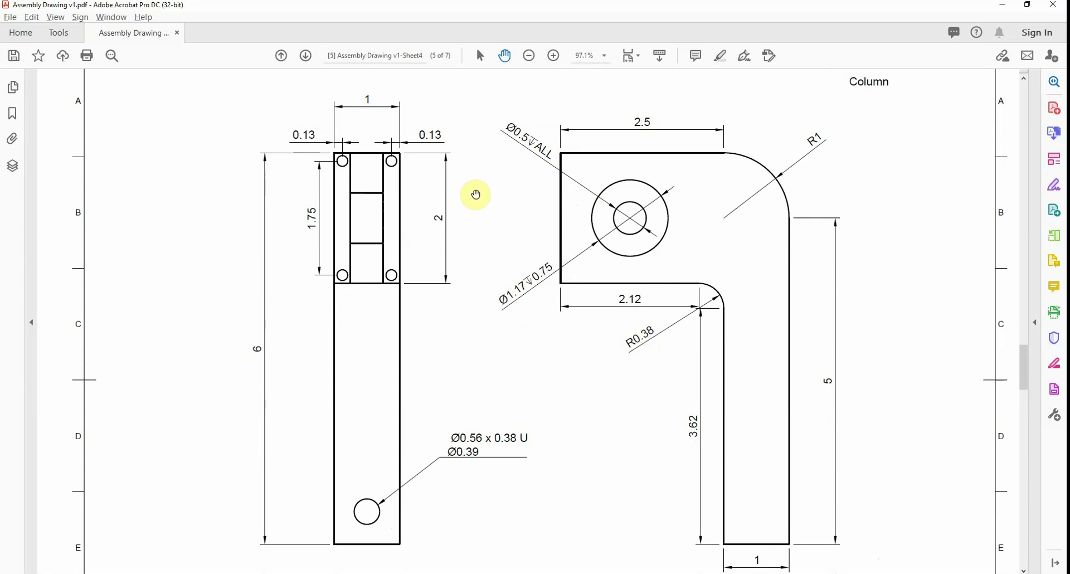
Step: Delete the misplaced offset line from the side view
key(alt+Tab)
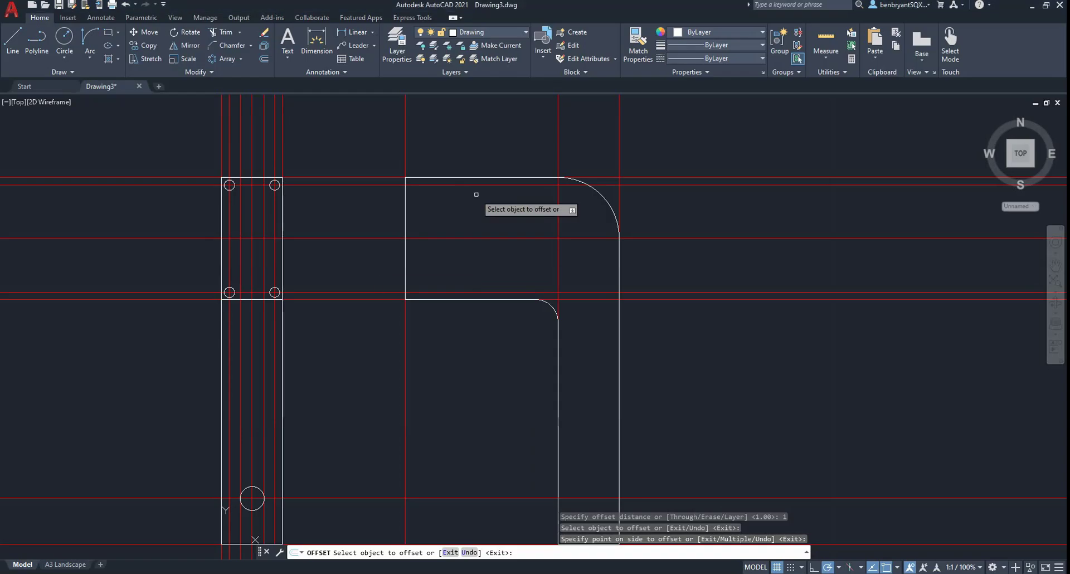
click(405, 151)
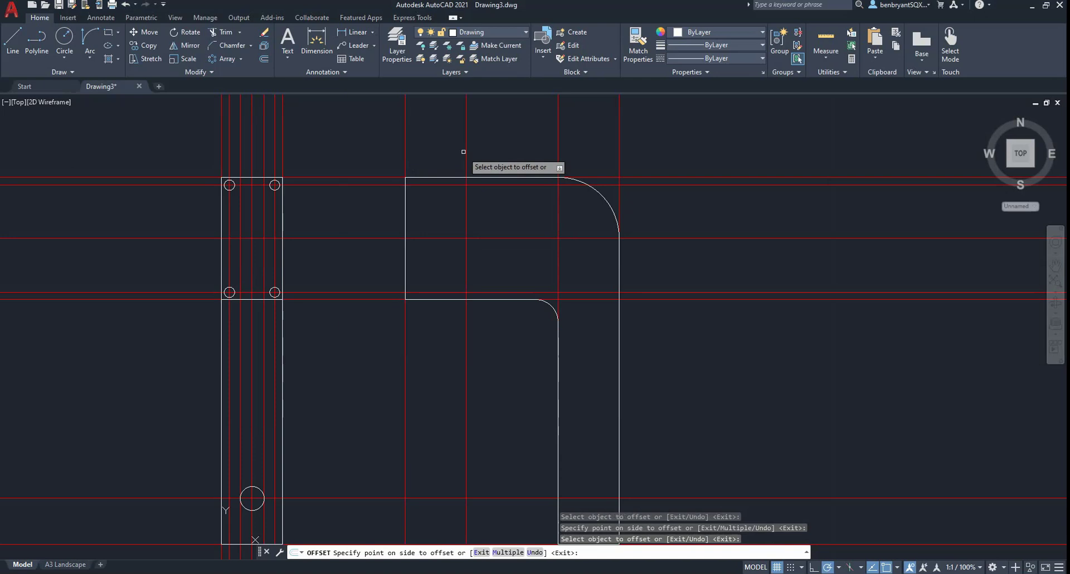
click(466, 152)
key(Escape)
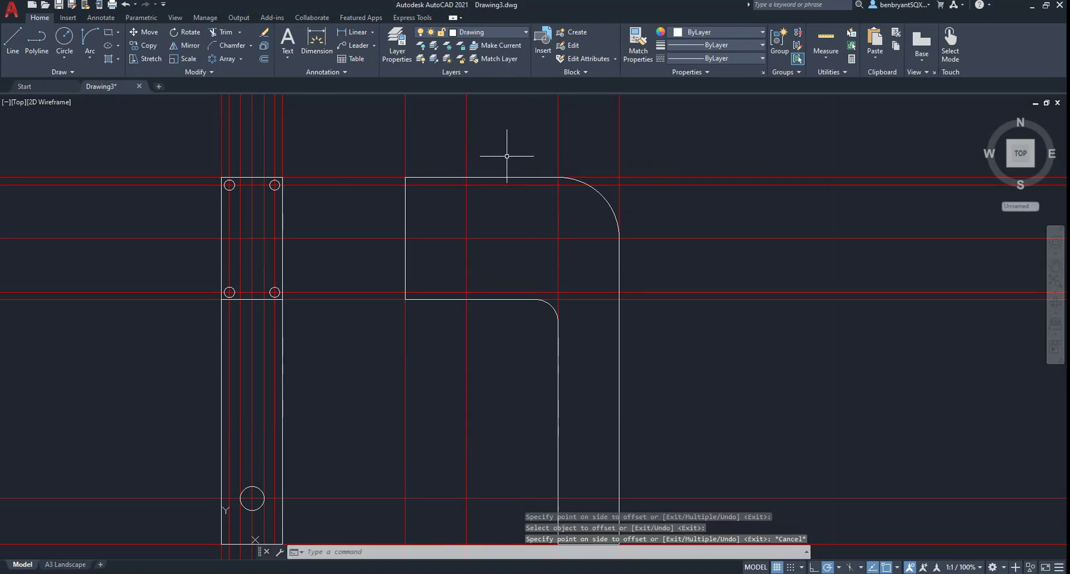
click(466, 245)
key(Delete)
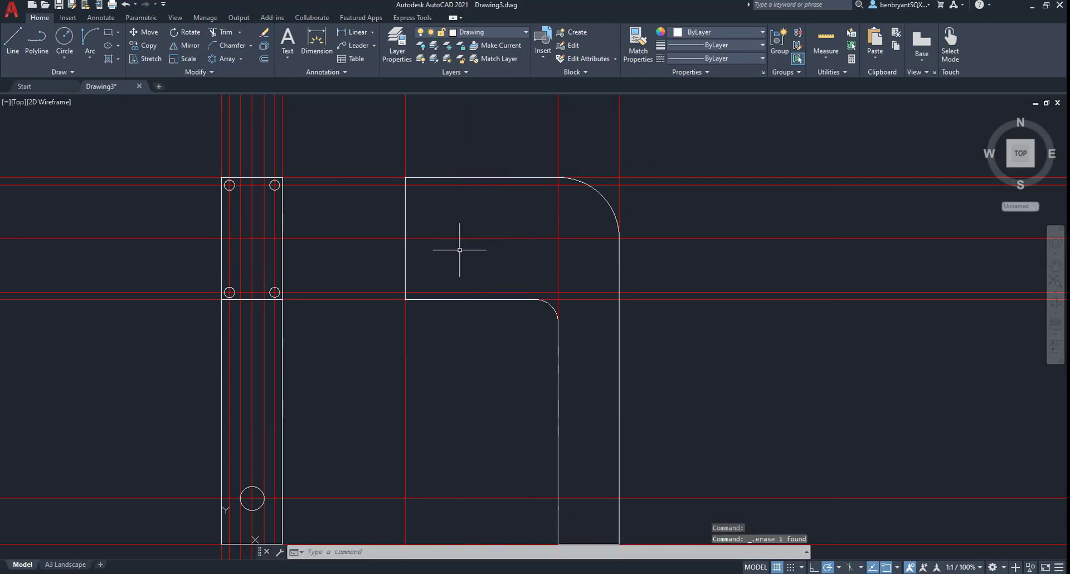
Step: Start a 0.75 offset of the left vertical line, then cancel it
text(o)
key(Return)
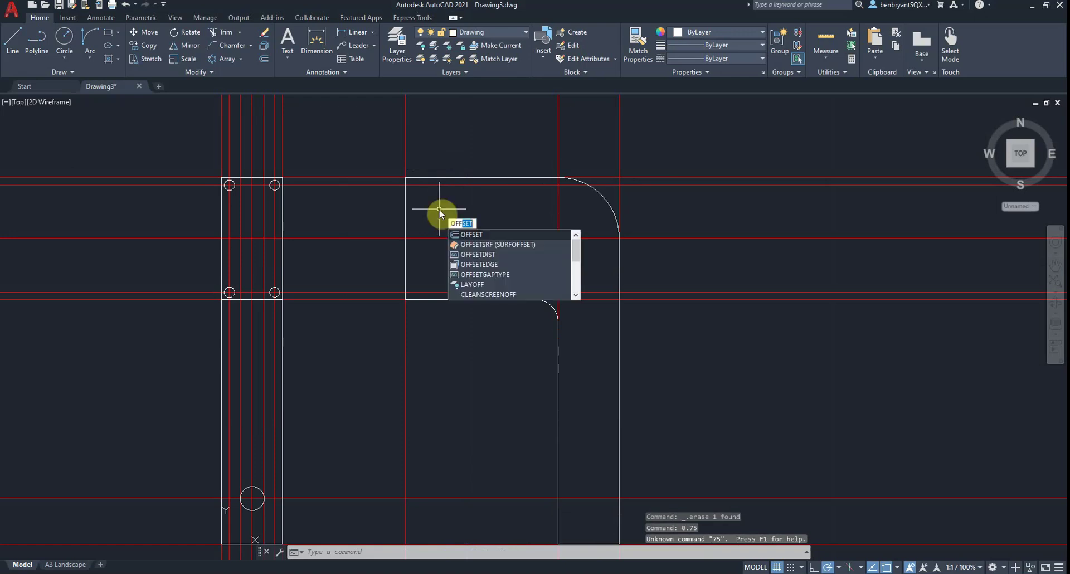
key(Return)
text(0.75)
key(Return)
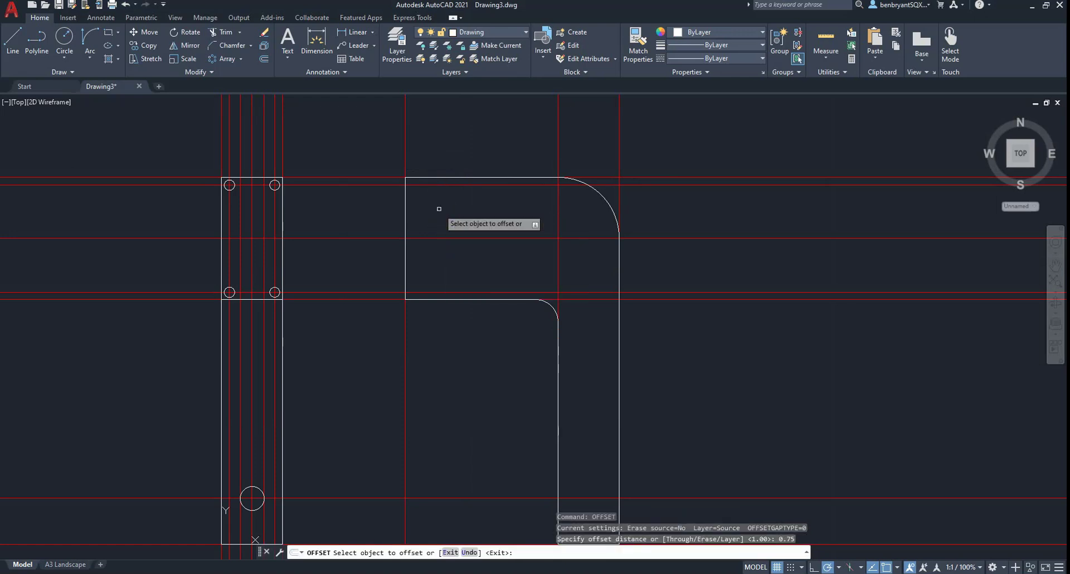
click(405, 135)
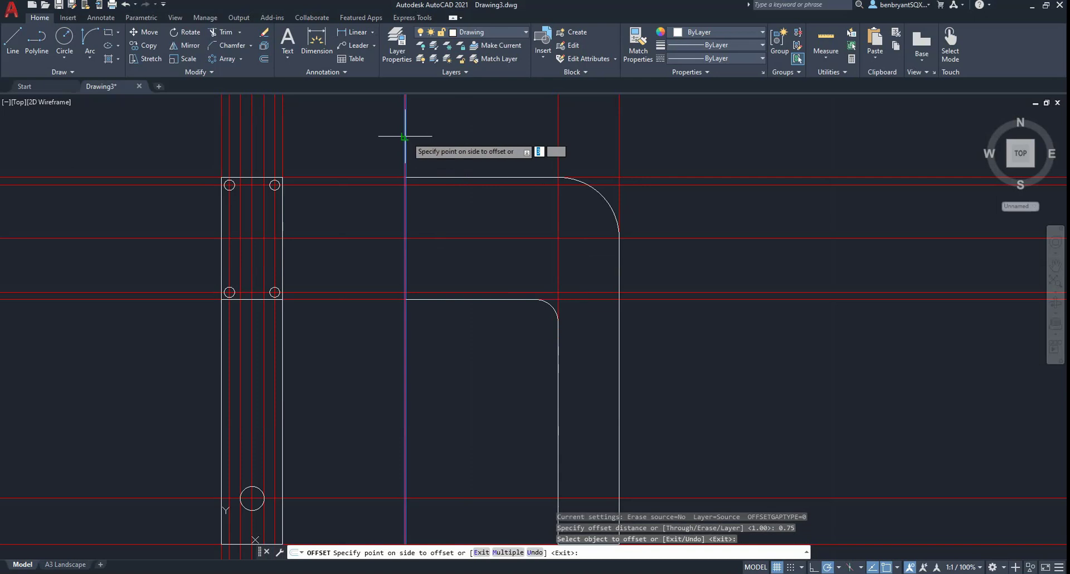
key(Escape)
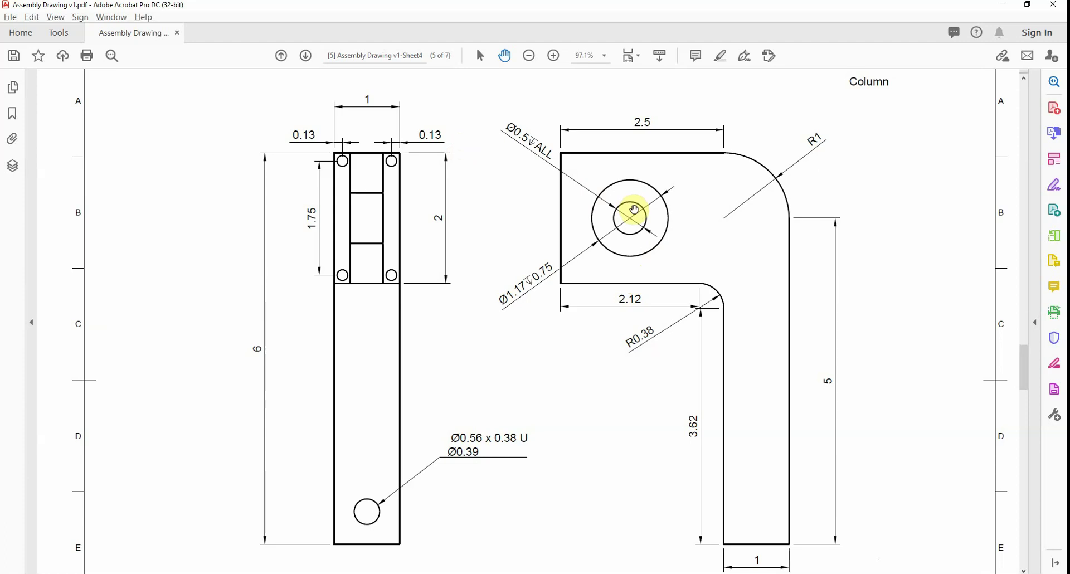
key(alt+Tab)
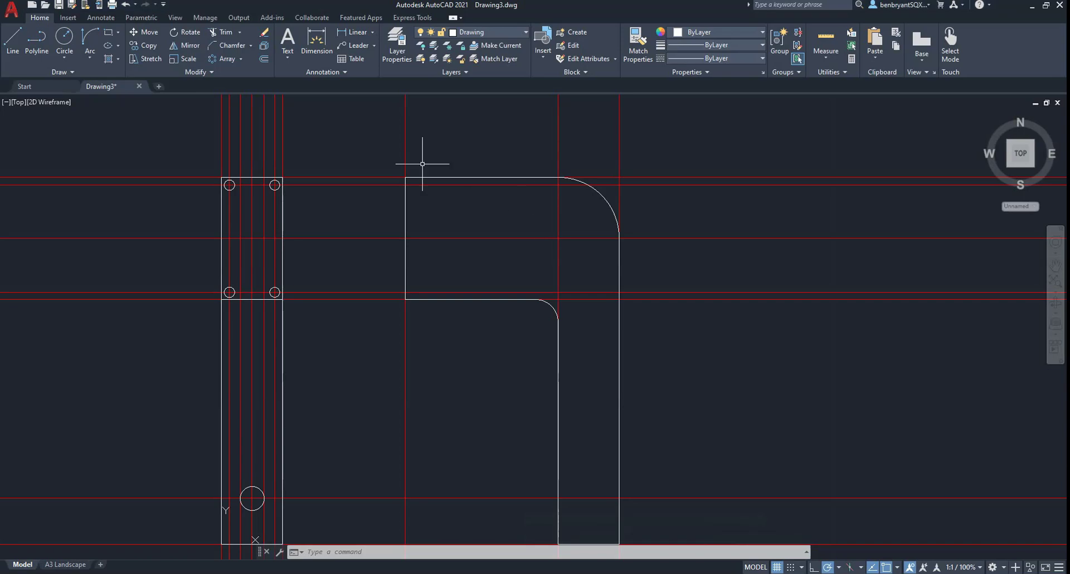
Step: Offset the side view's left vertical line 1 unit to the right
text(OFFSET)
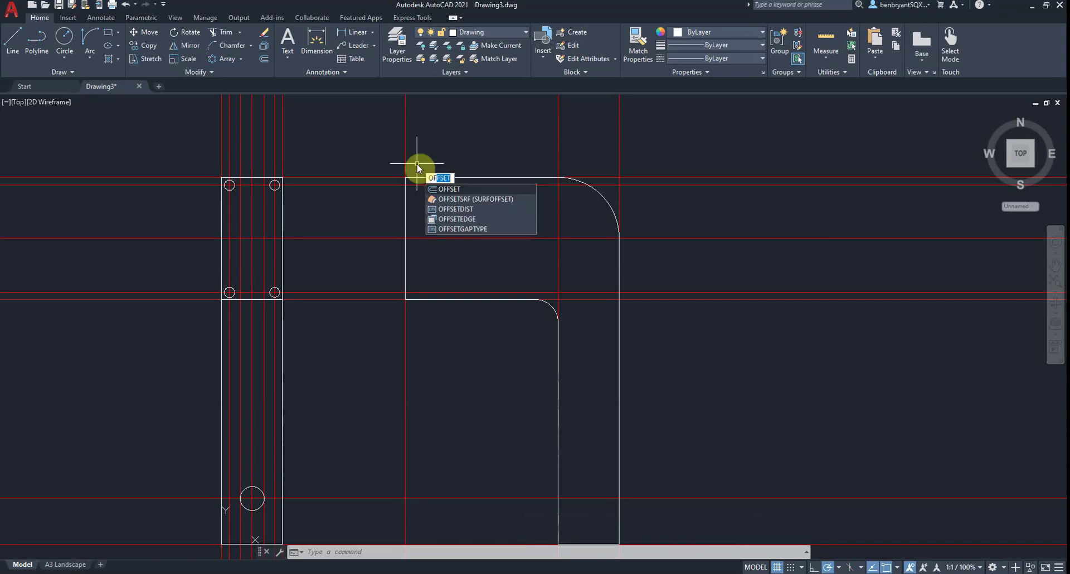
key(Return)
text(1)
key(Return)
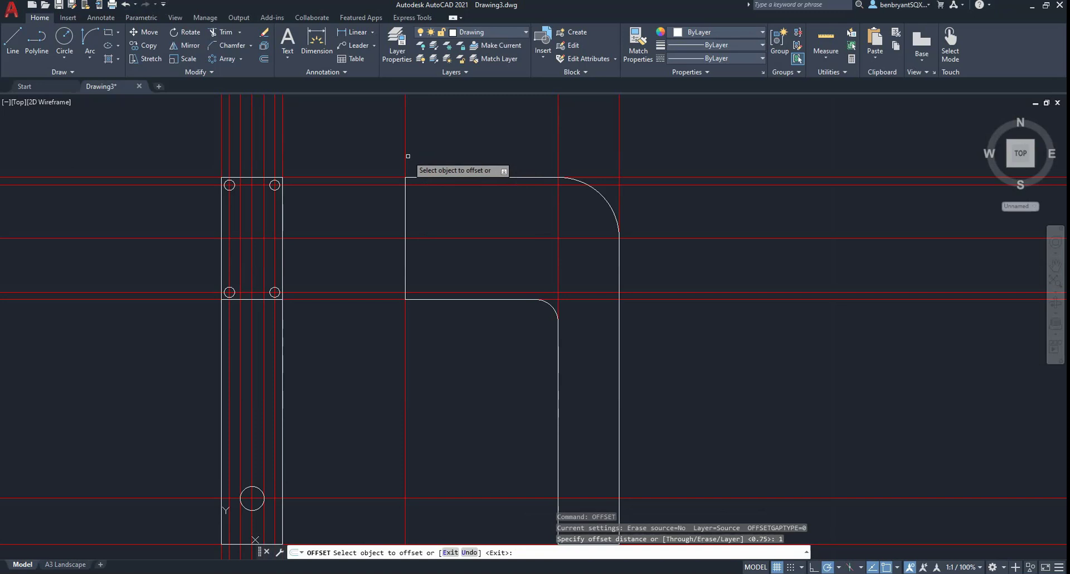
click(406, 156)
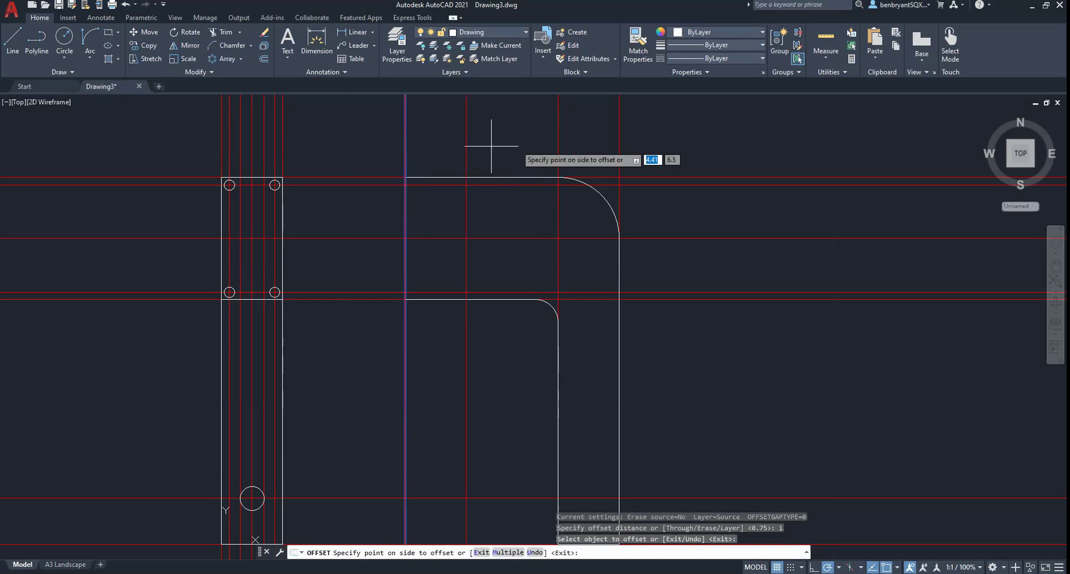
click(536, 144)
key(alt+Tab)
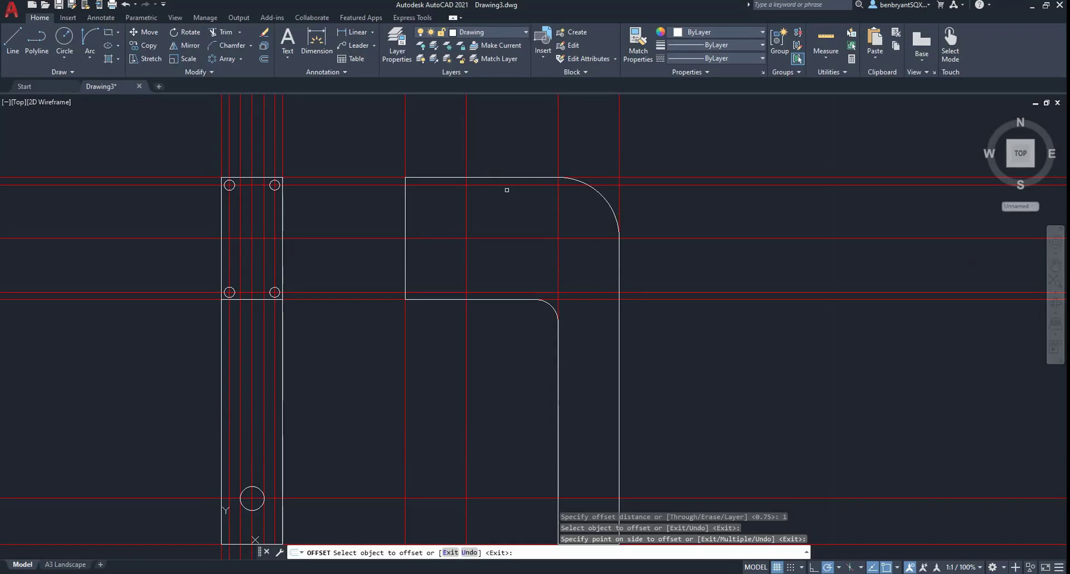
Step: Cancel the pending offset back in the AutoCAD drawing
key(Escape)
Step: Offset the vertical construction line 0.5 to the right and delete the unwanted construction line
click(466, 208)
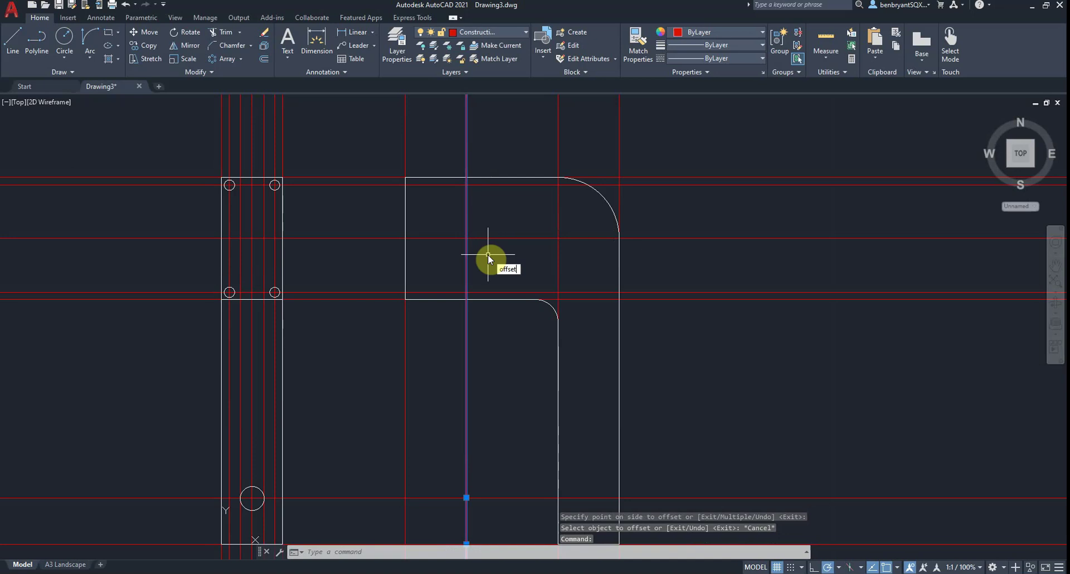
key(Return)
text(0.5)
key(Return)
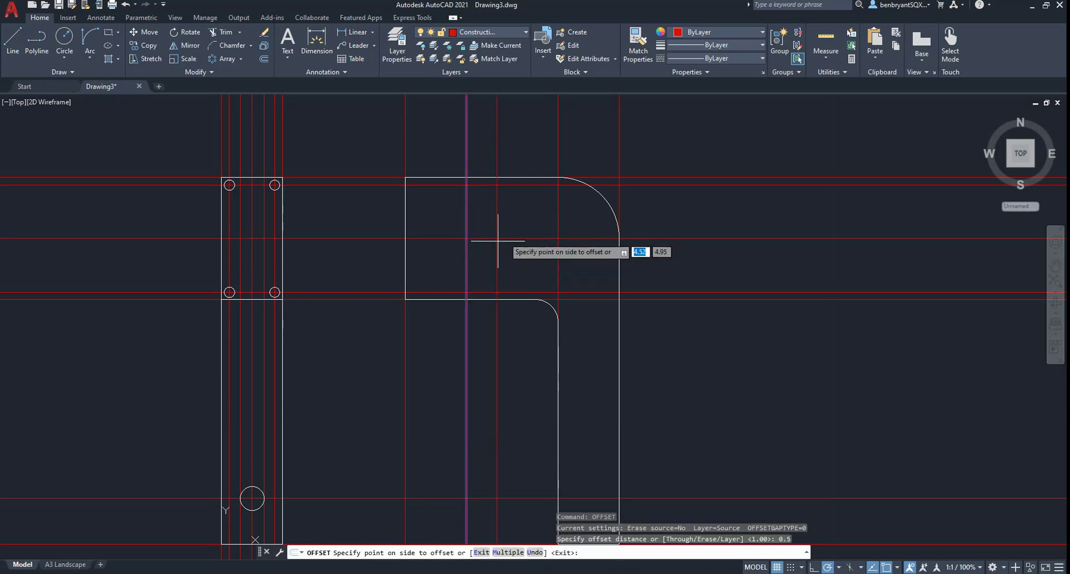
click(504, 232)
key(Escape)
click(465, 267)
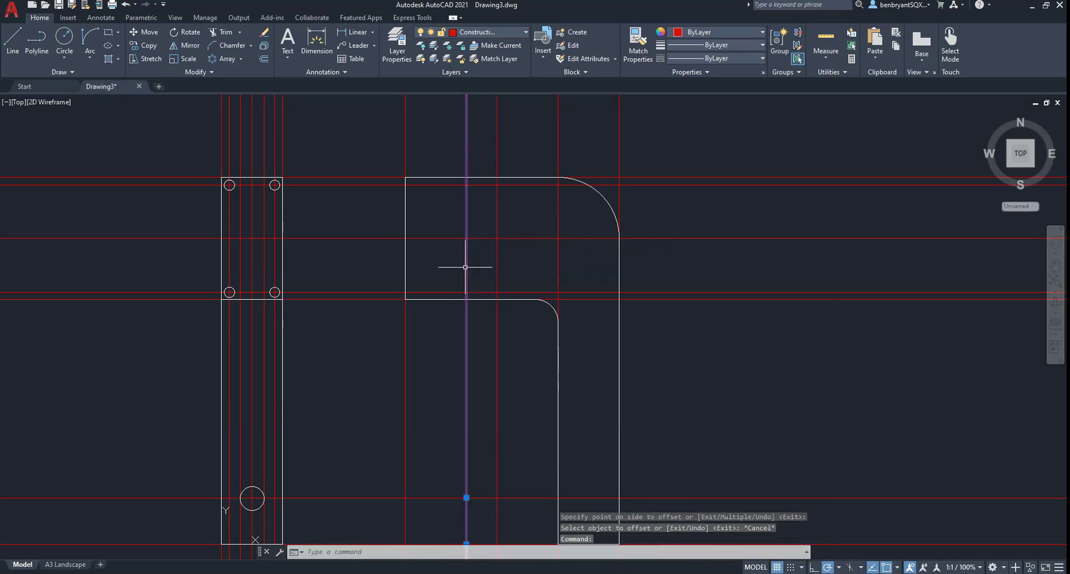
key(Delete)
Step: Draw a Ø1.17 counterbore circle at the hole's construction intersection in the upper arm
click(64, 49)
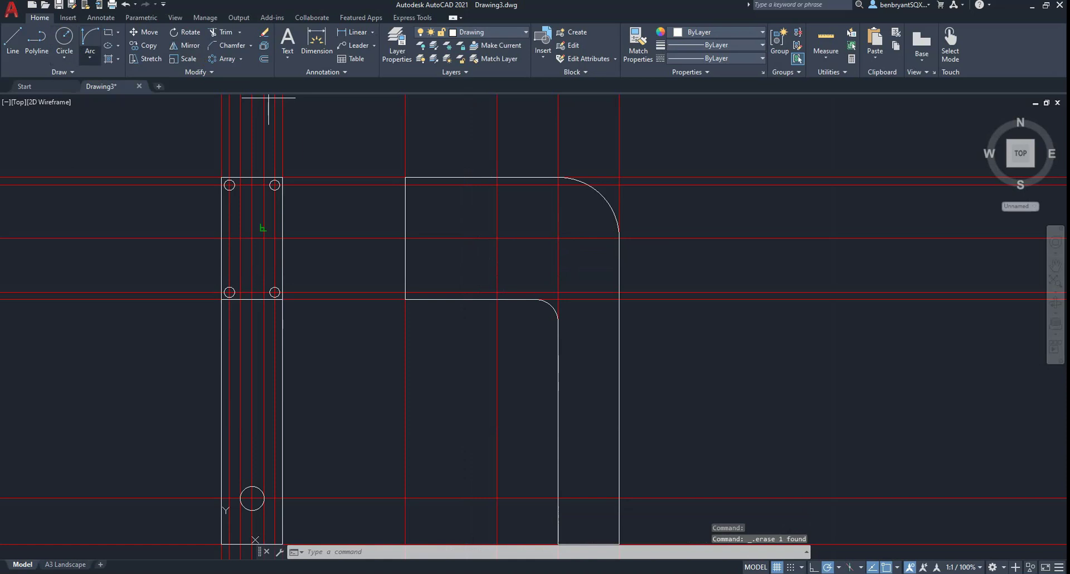
click(496, 238)
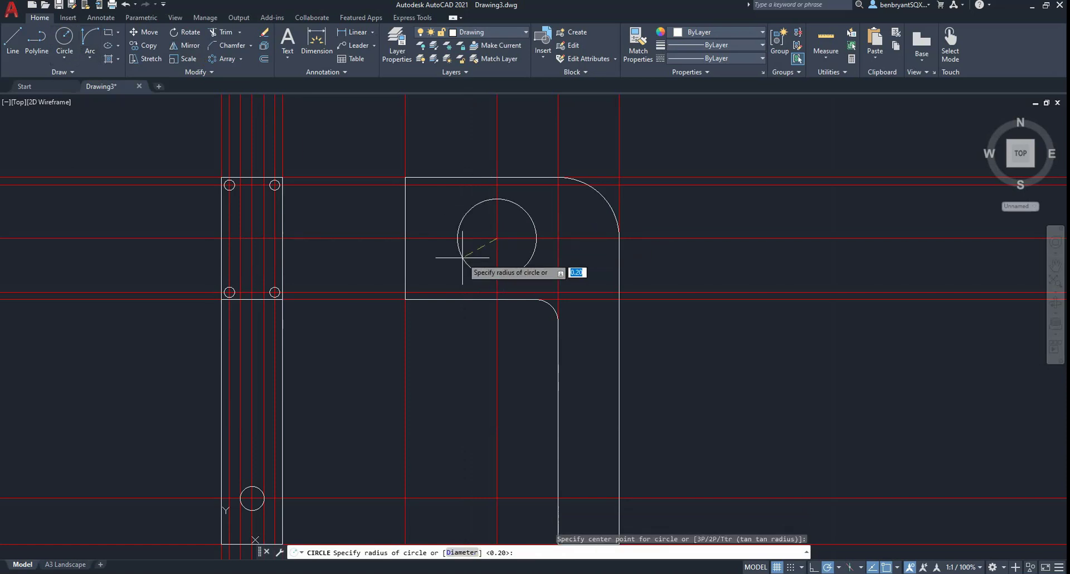
text(d)
key(Return)
key(alt+Tab)
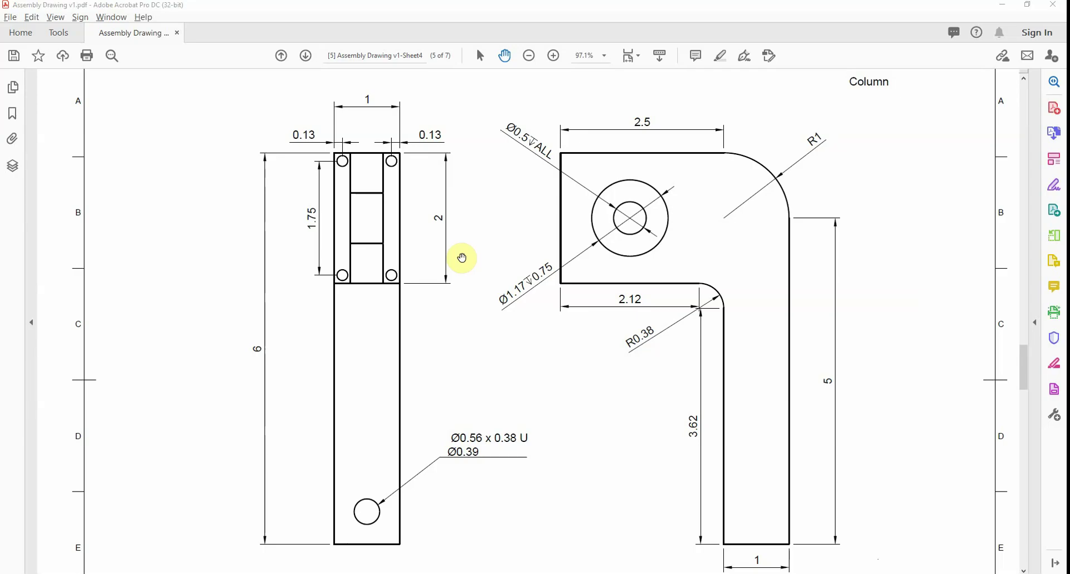
key(alt+Tab)
text(1.17)
key(Return)
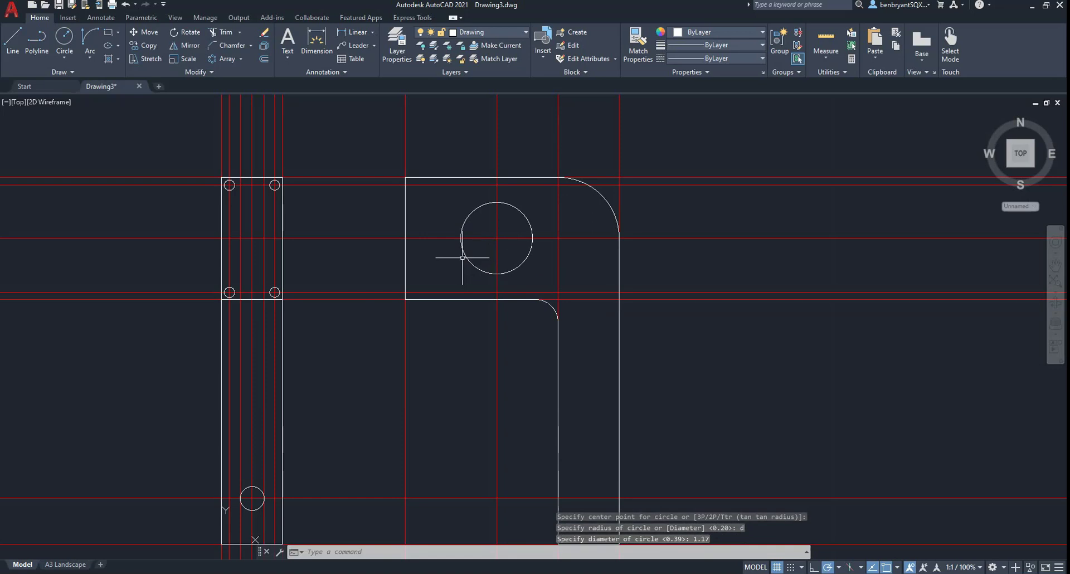
key(alt+Tab)
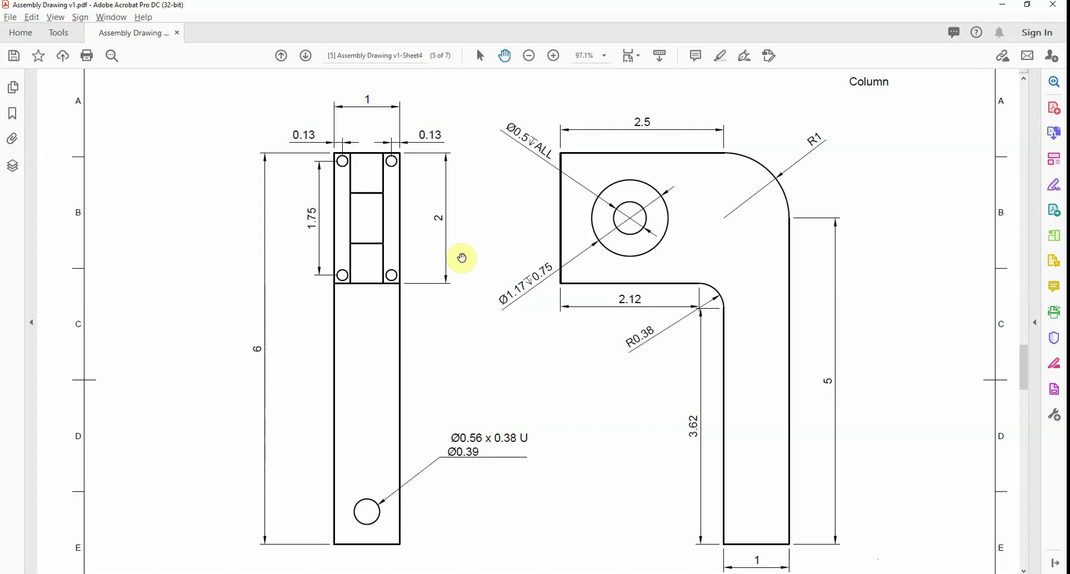
key(alt+Tab)
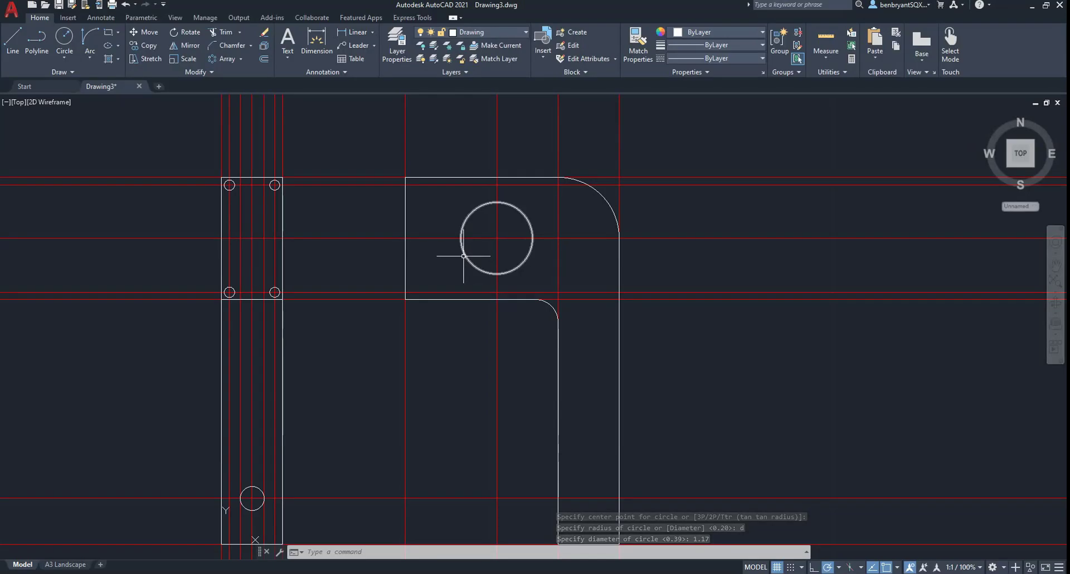
Step: Add a concentric Ø0.5 through-hole circle at the same centre
key(space)
click(494, 237)
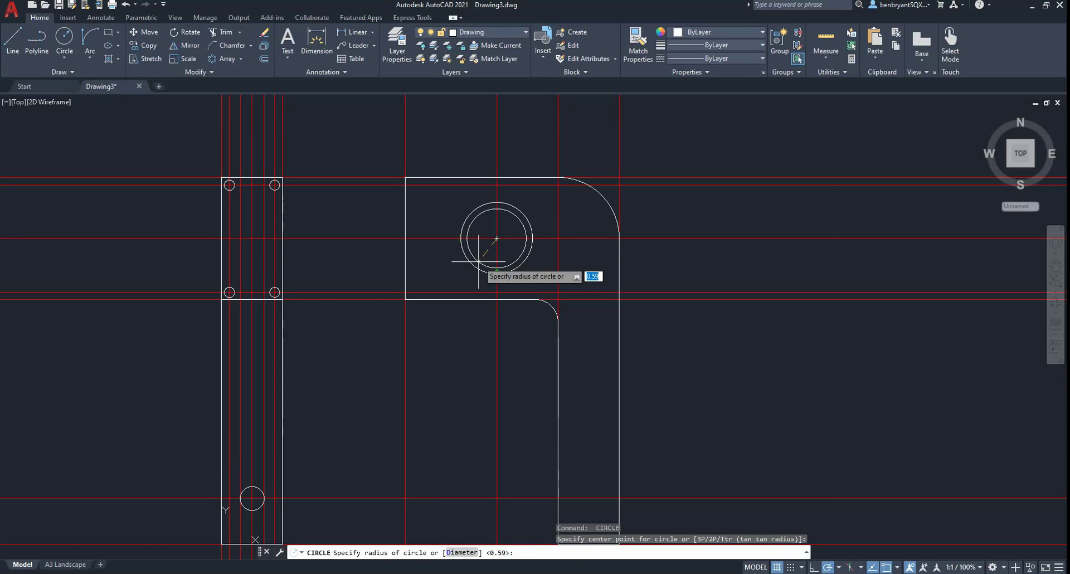
text(d)
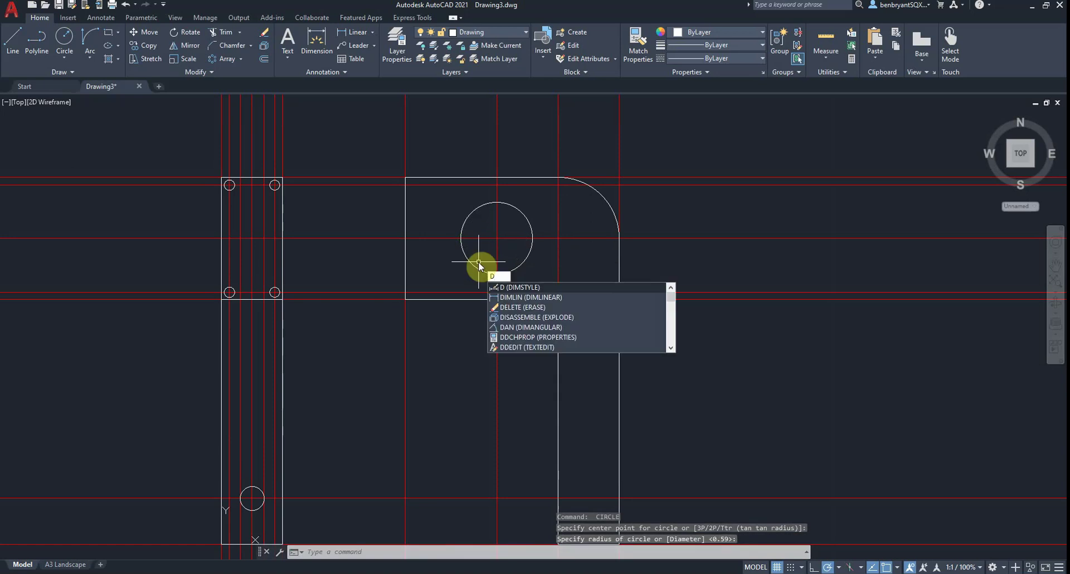
key(Escape)
key(space)
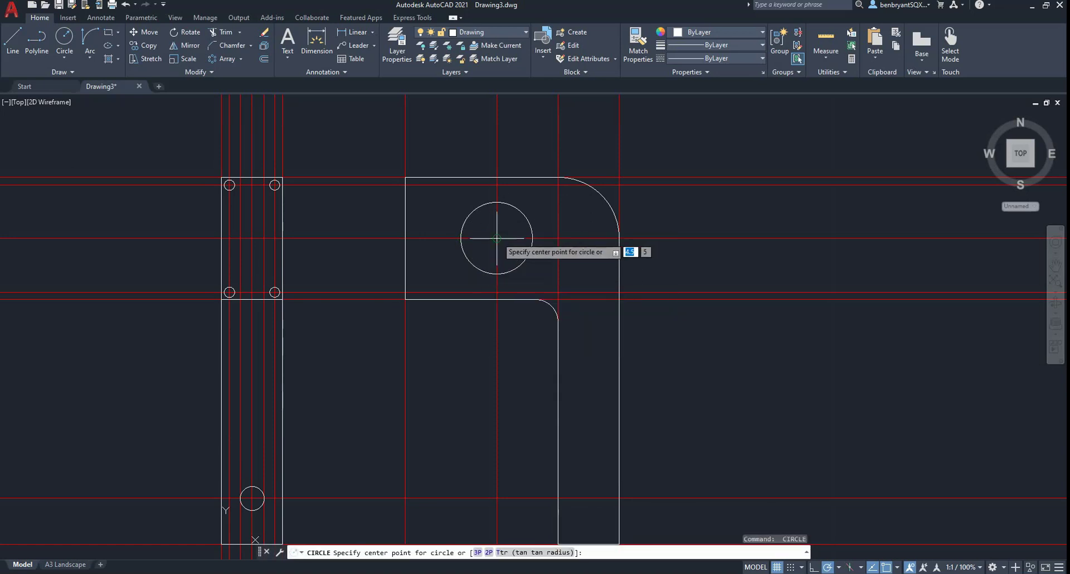
click(491, 239)
text(d)
key(Return)
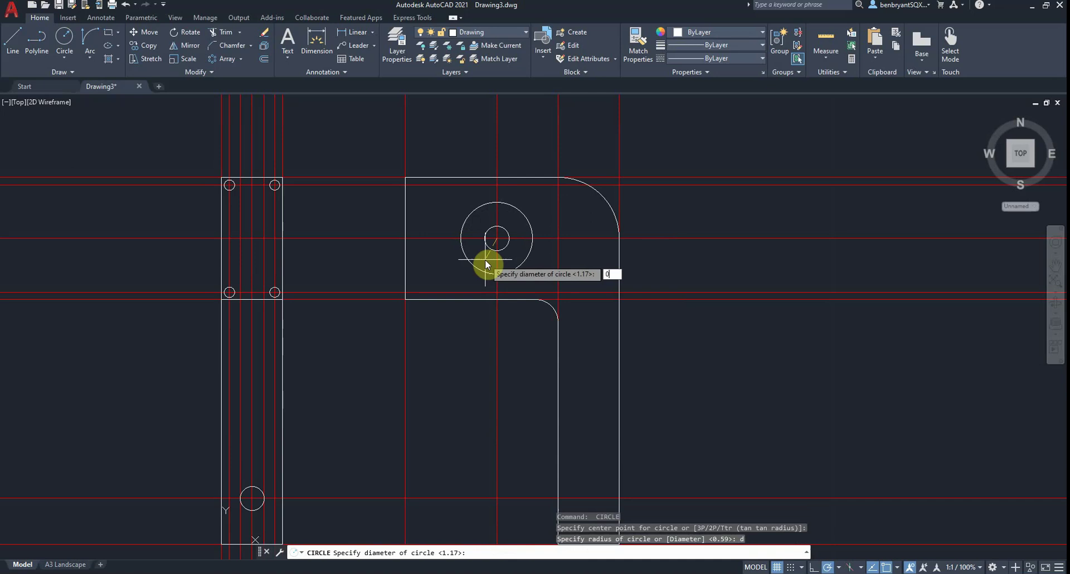
key(Return)
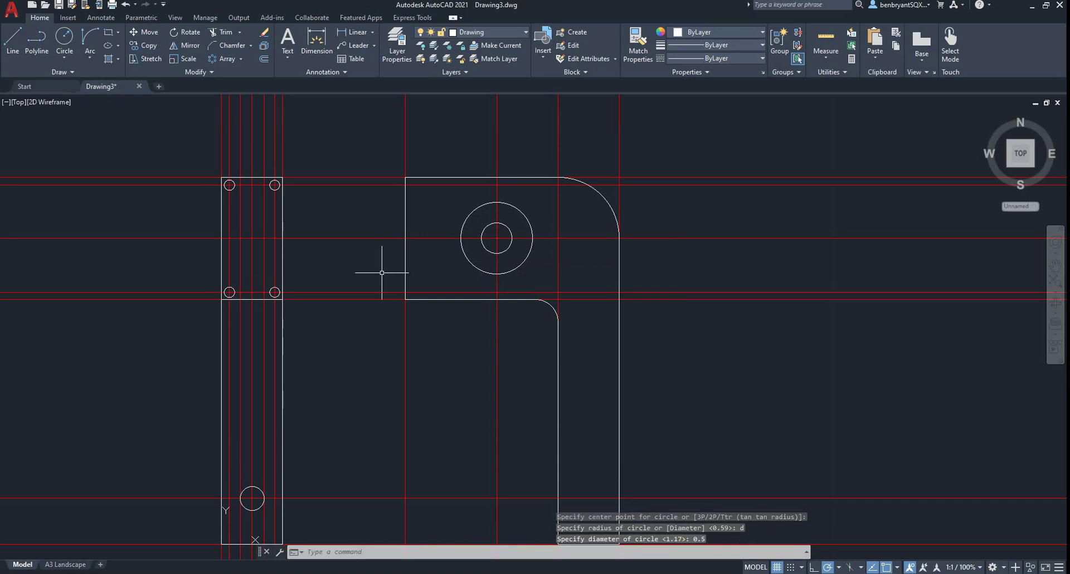
middle_drag(310, 264, 369, 272)
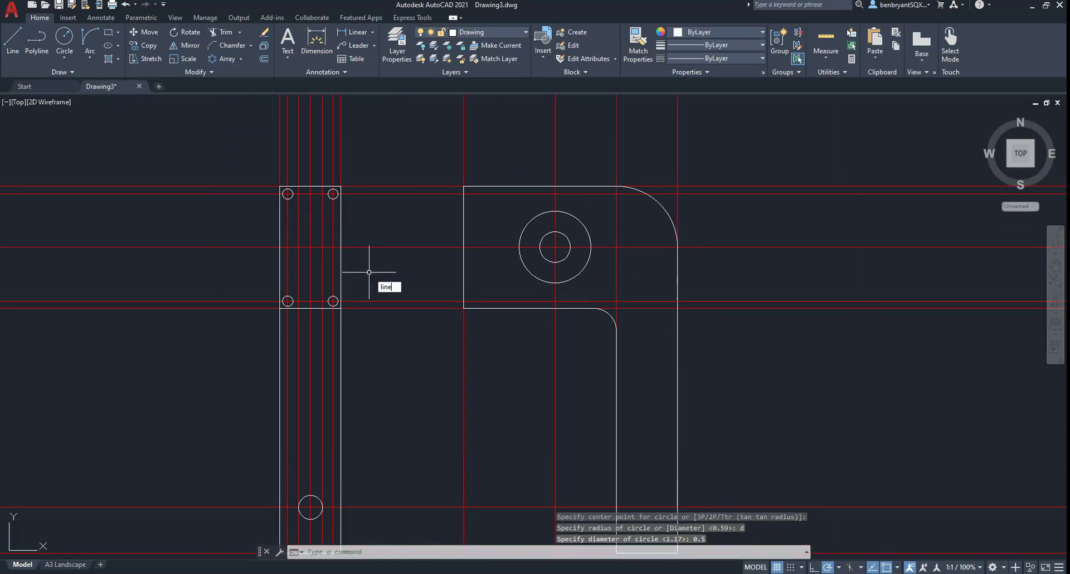
Step: Draw a horizontal line across the front view from its right edge to its left edge
key(Return)
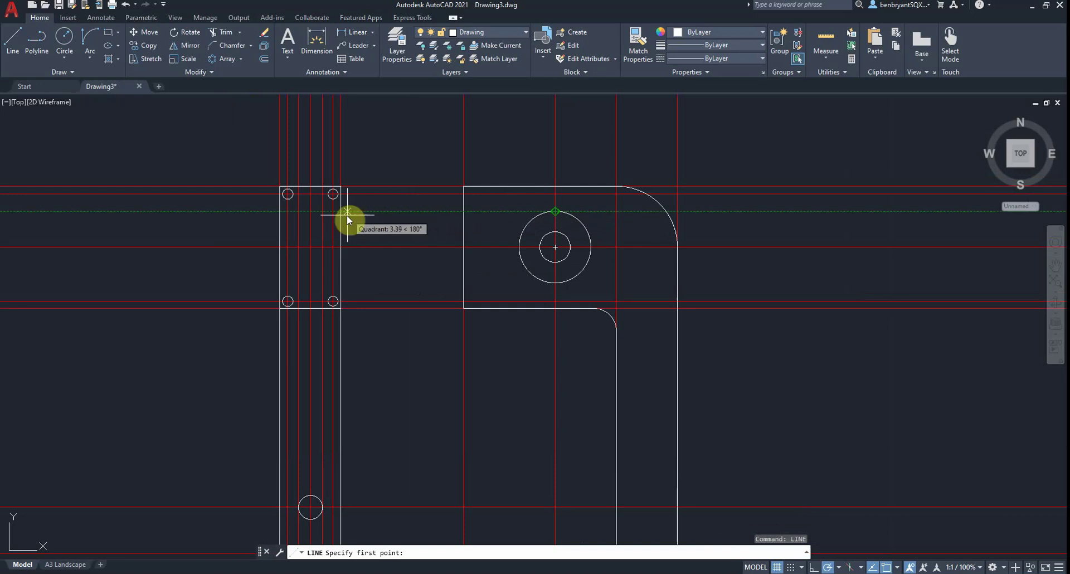
key(alt+Tab)
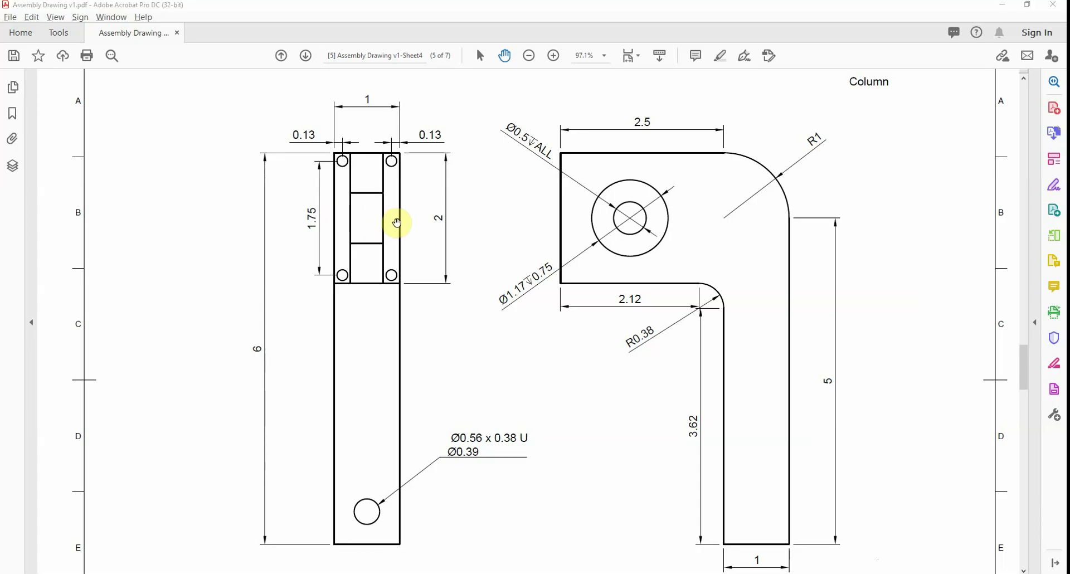
key(alt+Tab)
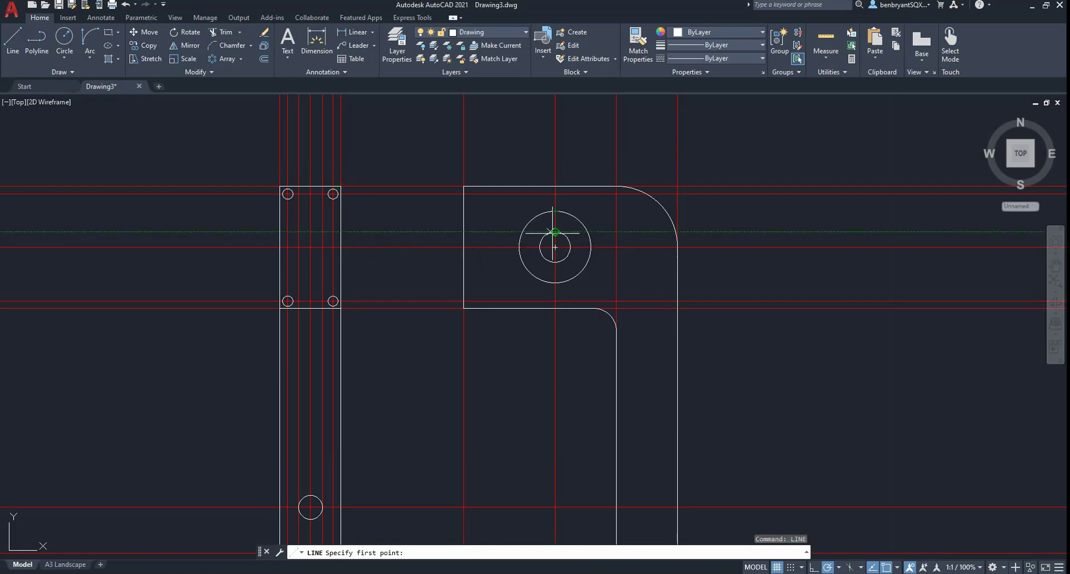
click(340, 231)
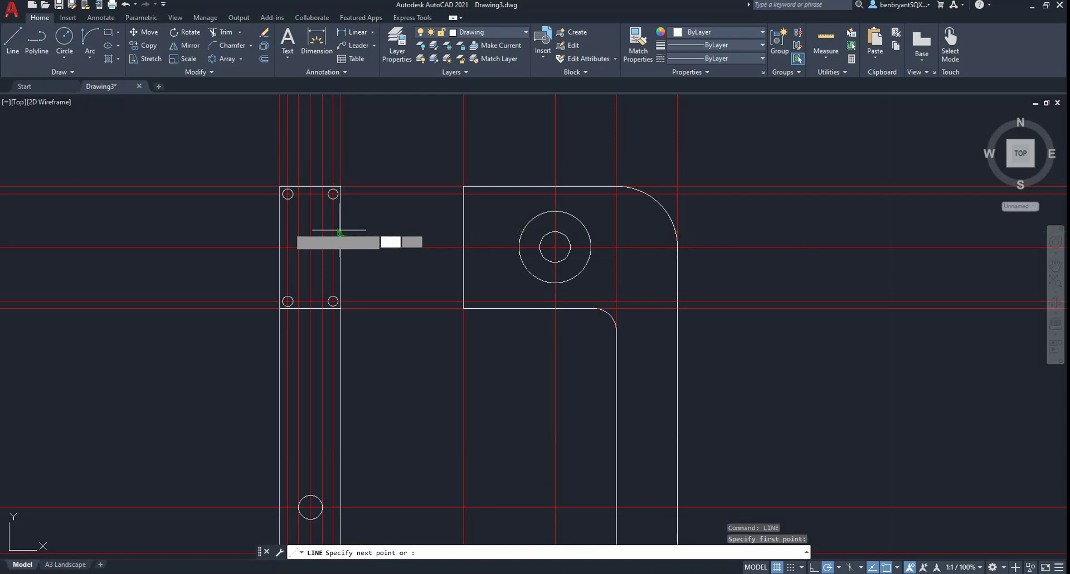
click(258, 231)
key(Return)
key(Return)
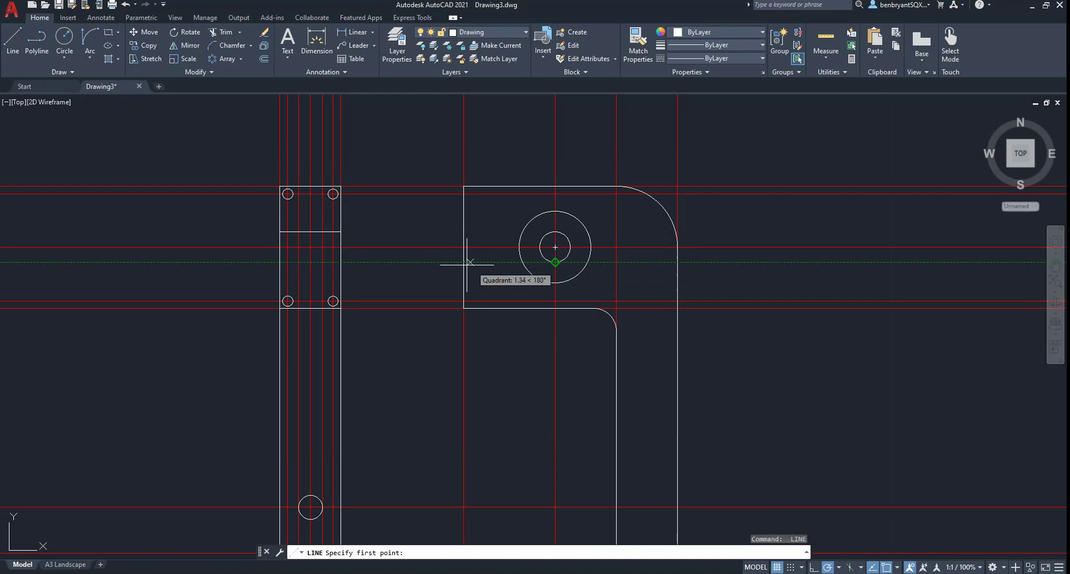
click(280, 262)
key(alt+Tab)
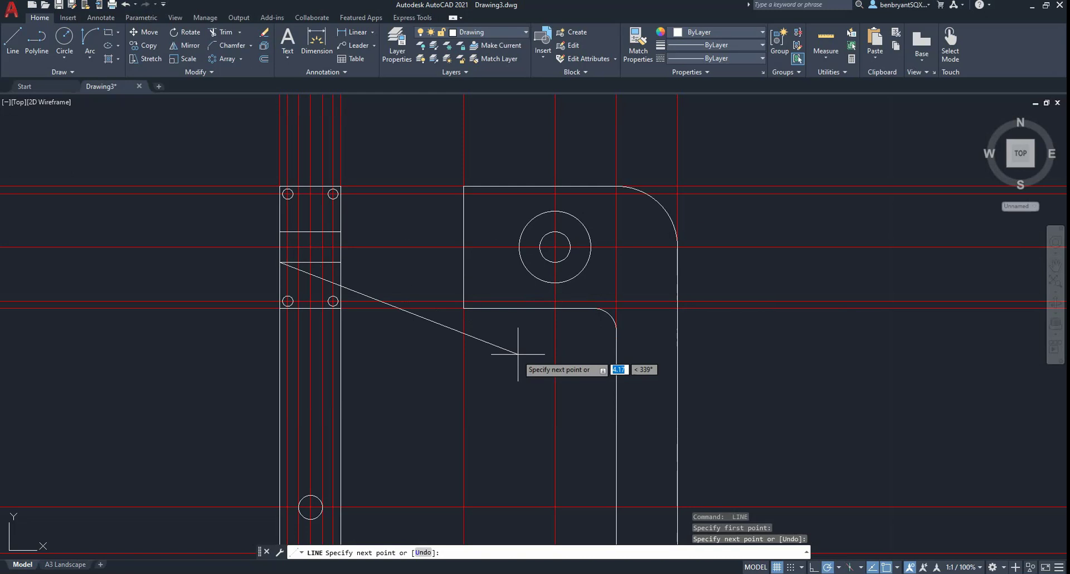
key(Escape)
Step: Turn off the Construction layer to hide the red construction lines
click(474, 37)
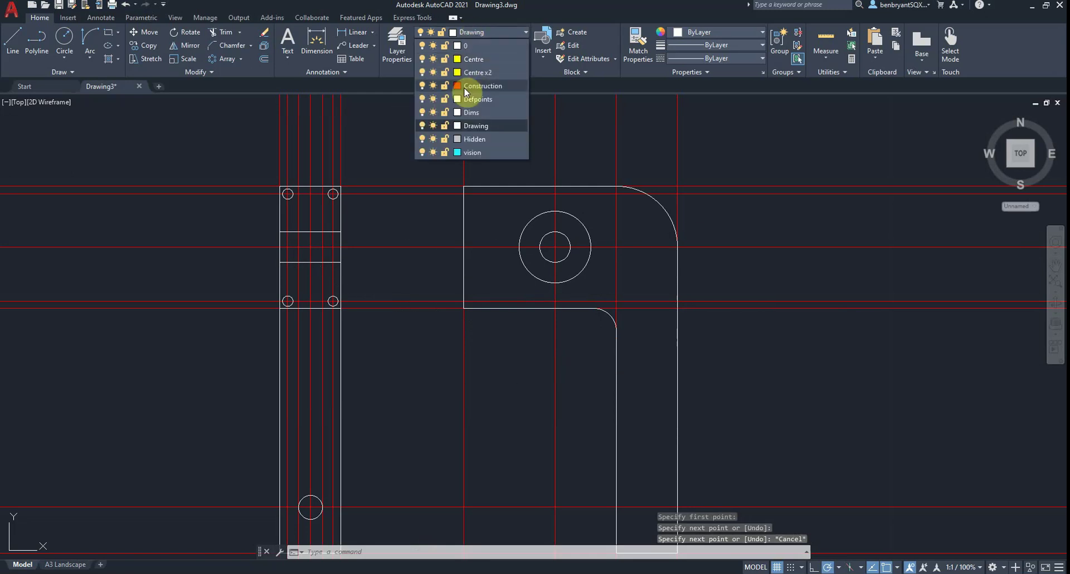
click(423, 99)
middle_drag(590, 313, 568, 247)
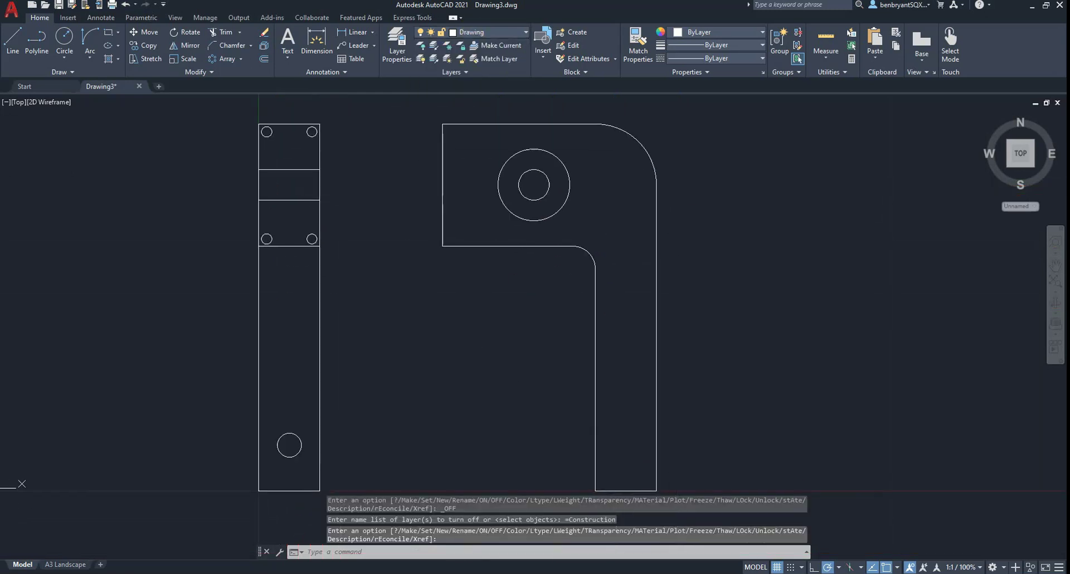
key(alt+Tab)
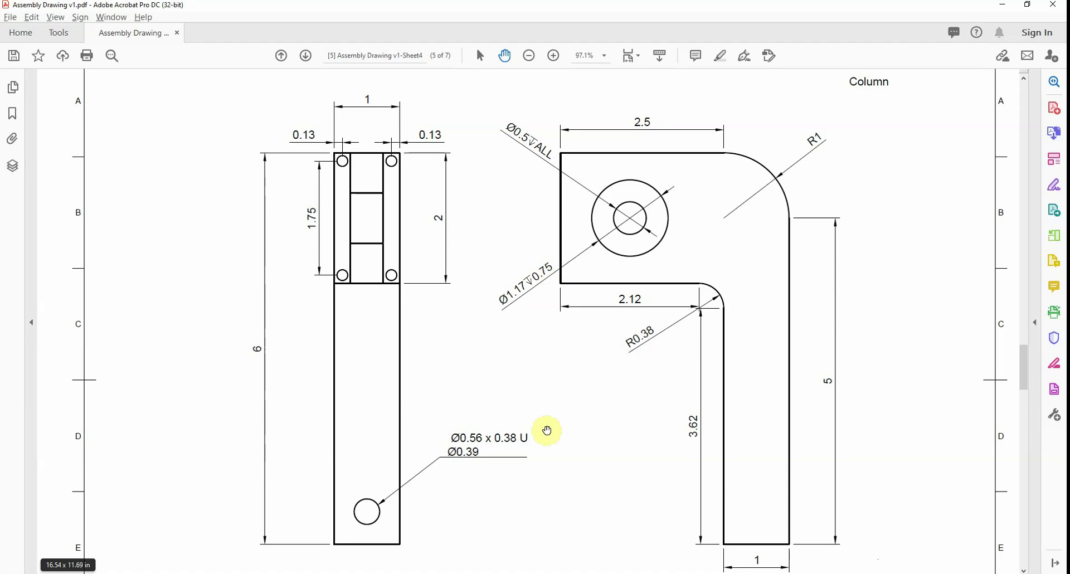
Step: Check the PDF title block, then zoom out and re-centre both views in AutoCAD
scroll(613, 443, down, 1)
scroll(613, 439, down, 1)
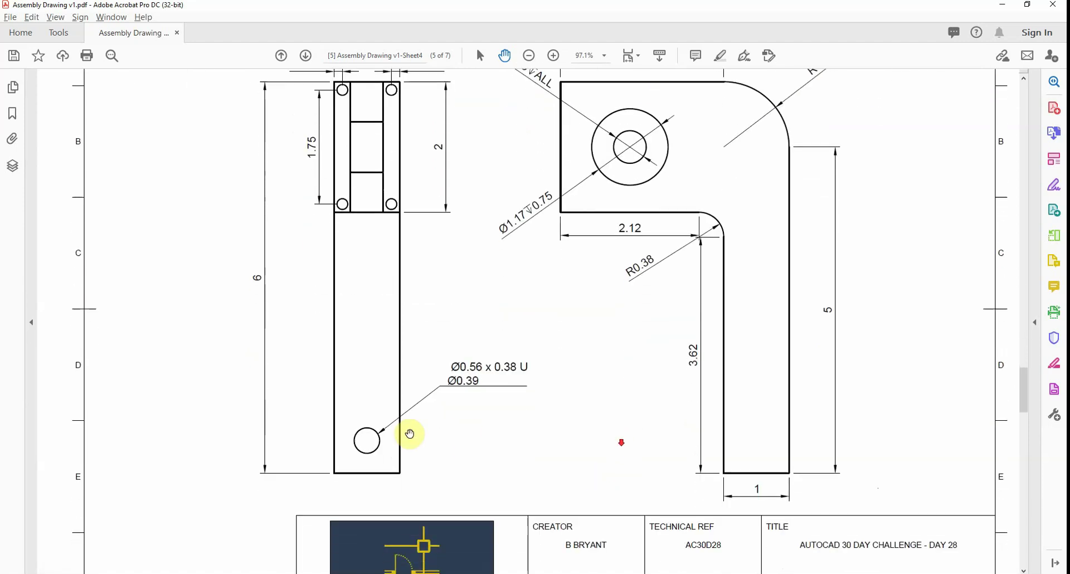
scroll(786, 438, up, 1)
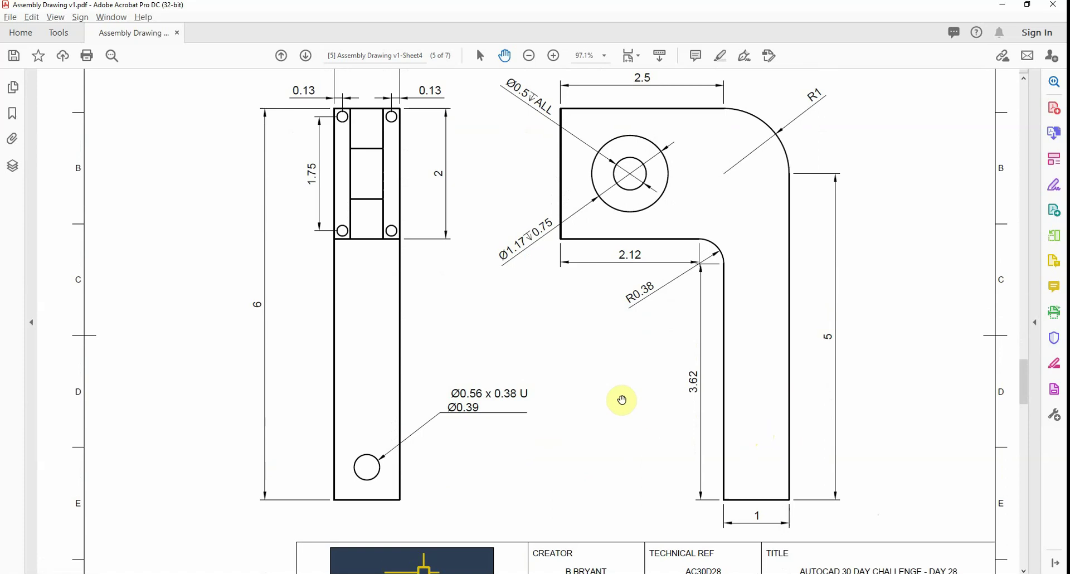
key(alt+Tab)
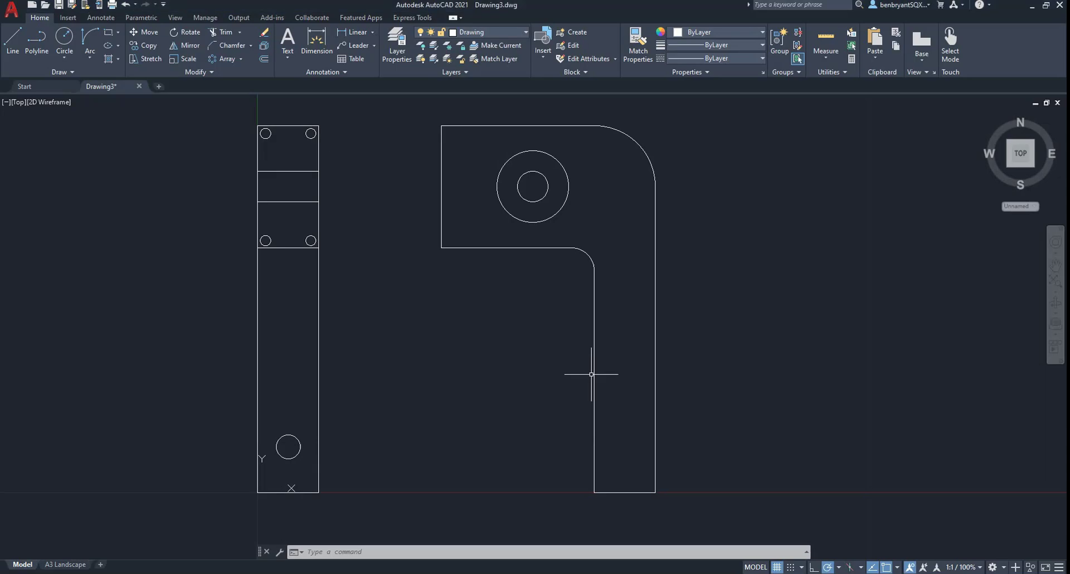
scroll(438, 306, down, 2)
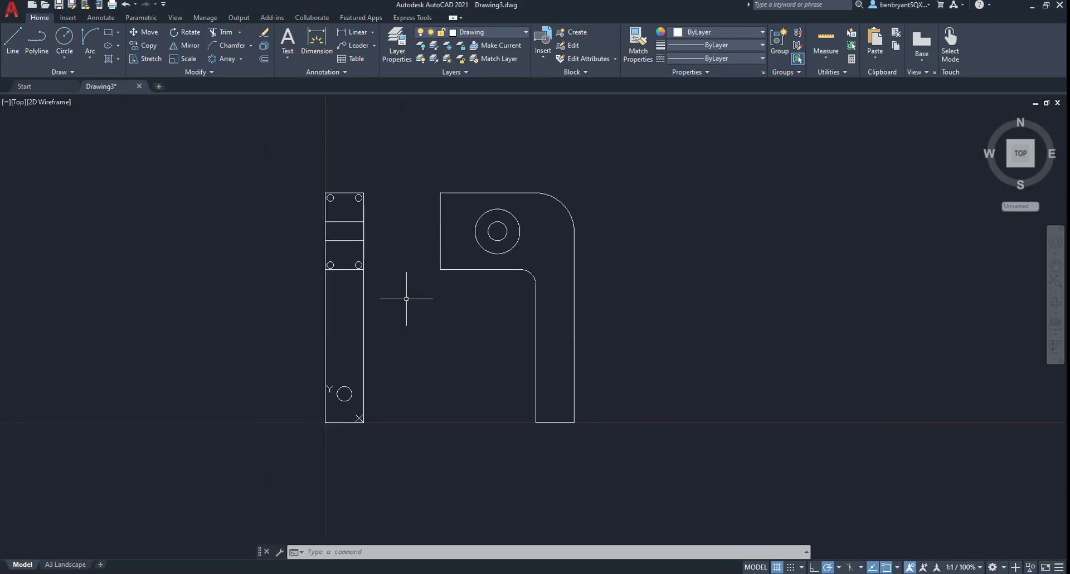
middle_drag(394, 303, 425, 316)
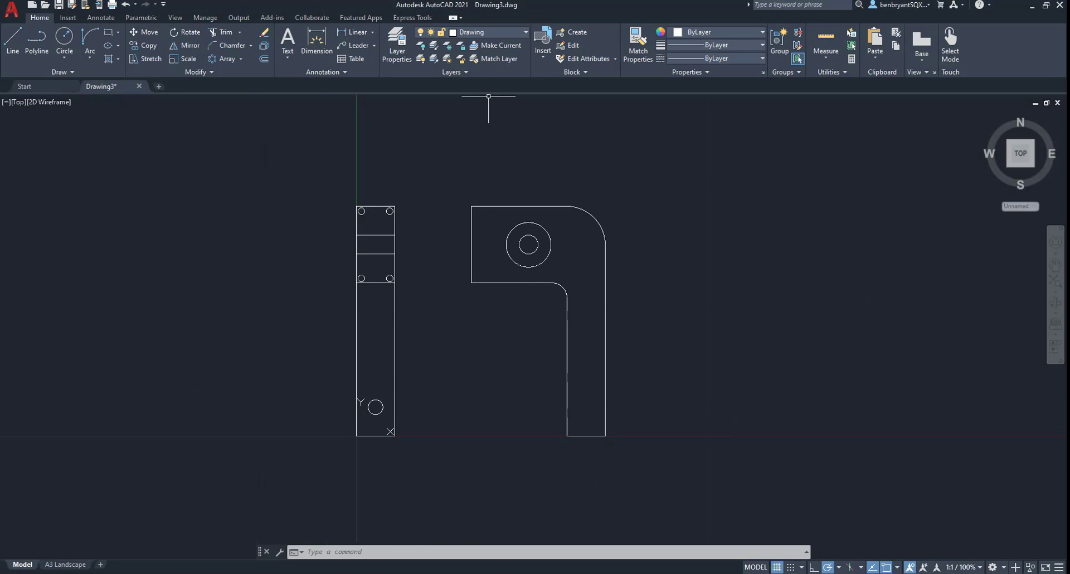